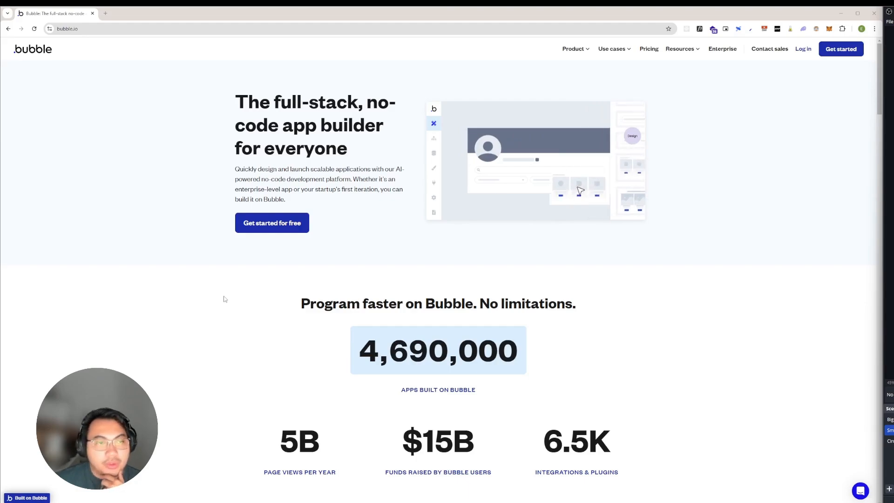
Look through the Bubble homepage, from the usage figures and client logos to the full-stack no-code platform section.
scroll(224, 299, down, 4)
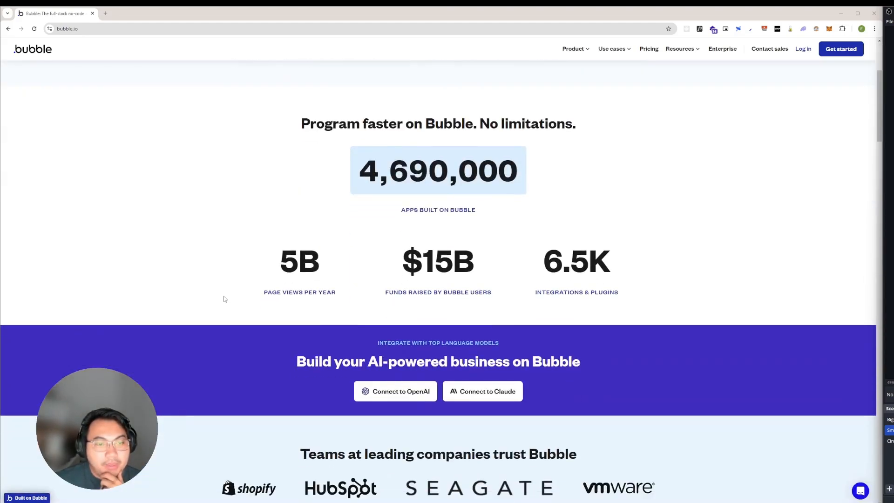
scroll(224, 299, down, 3)
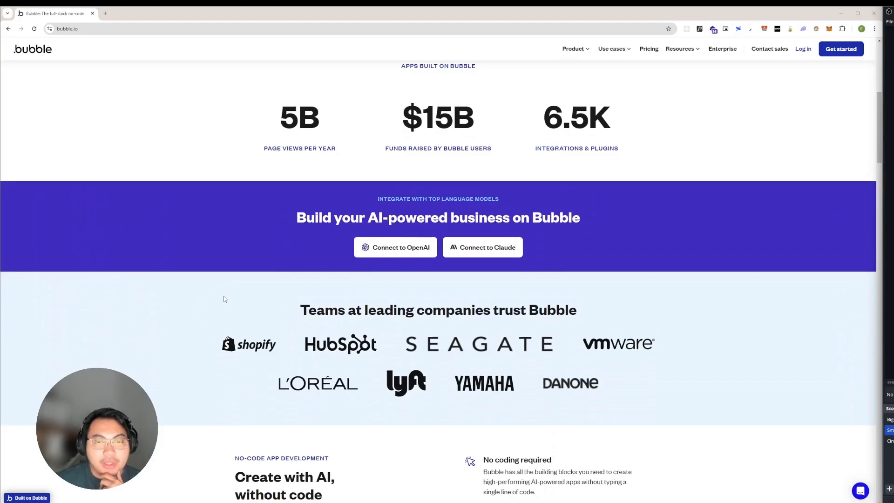
scroll(224, 299, down, 3)
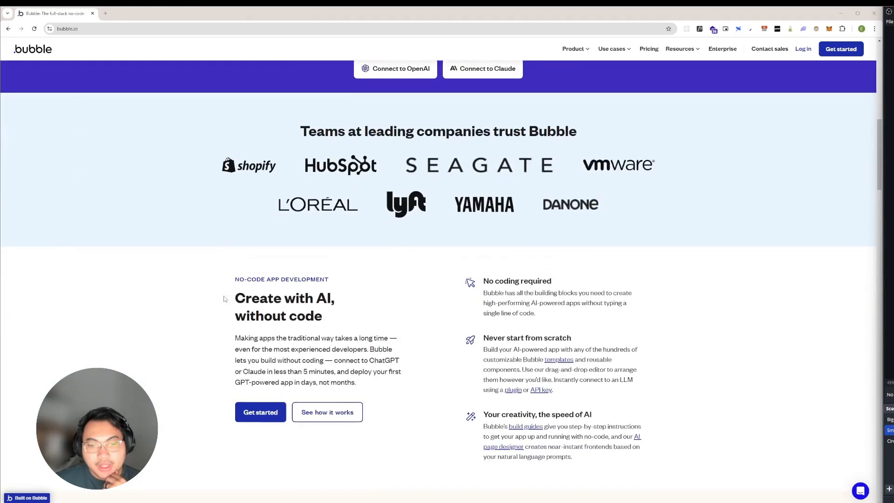
scroll(224, 298, down, 4)
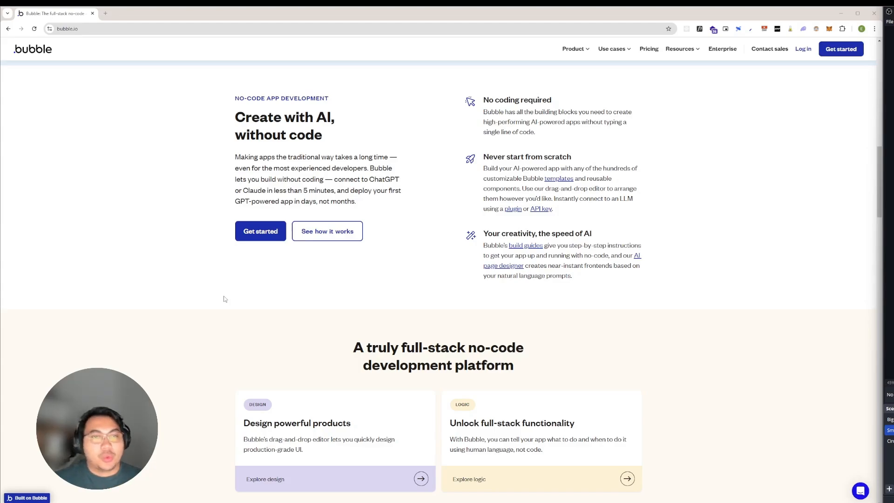
scroll(224, 298, down, 1)
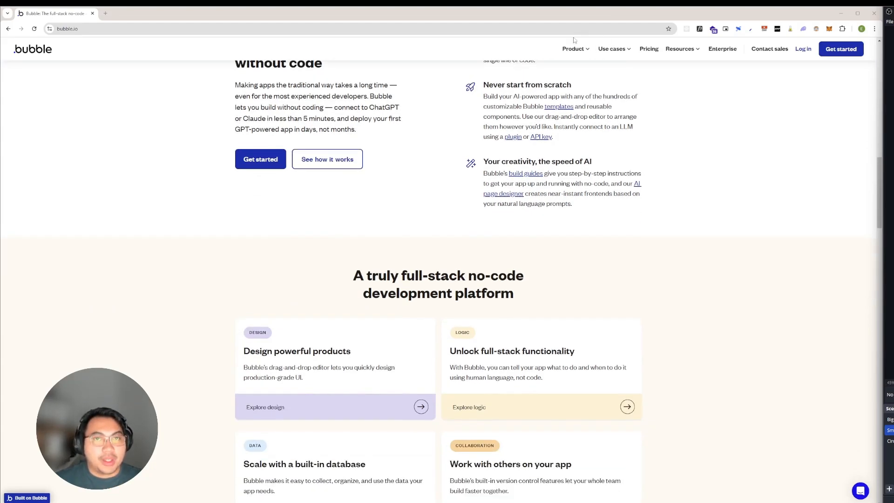
scroll(224, 299, up, 1)
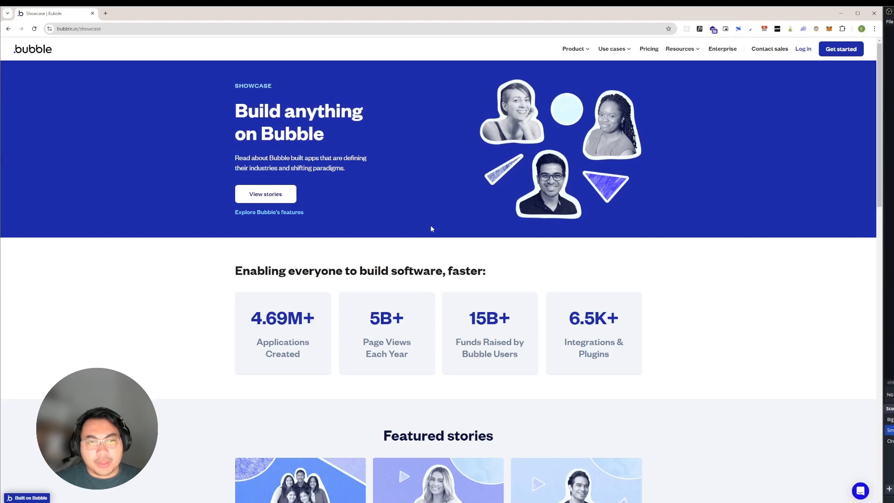
Look over the Showcase page's usage figures and featured customer stories.
scroll(431, 228, down, 1)
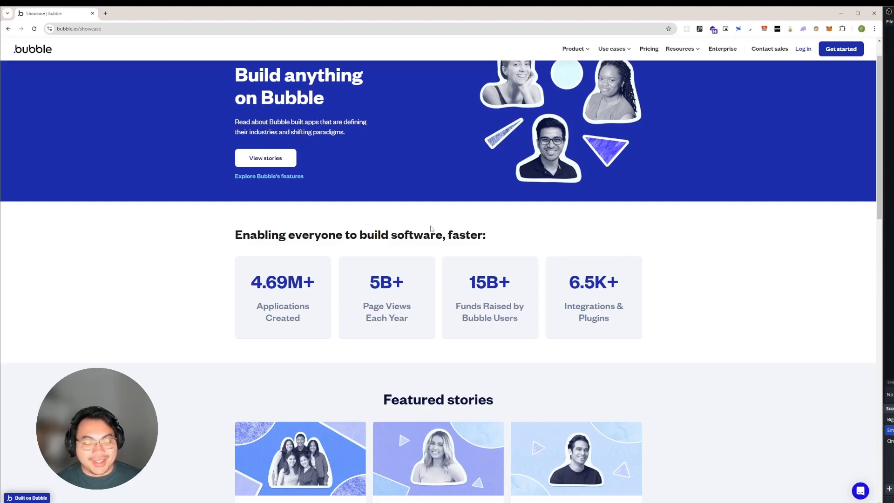
scroll(431, 228, down, 7)
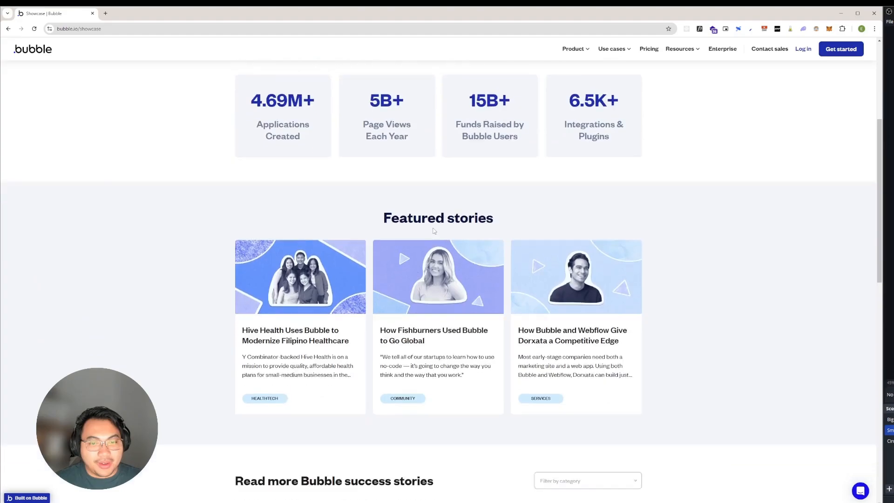
scroll(433, 229, down, 2)
scroll(433, 230, up, 7)
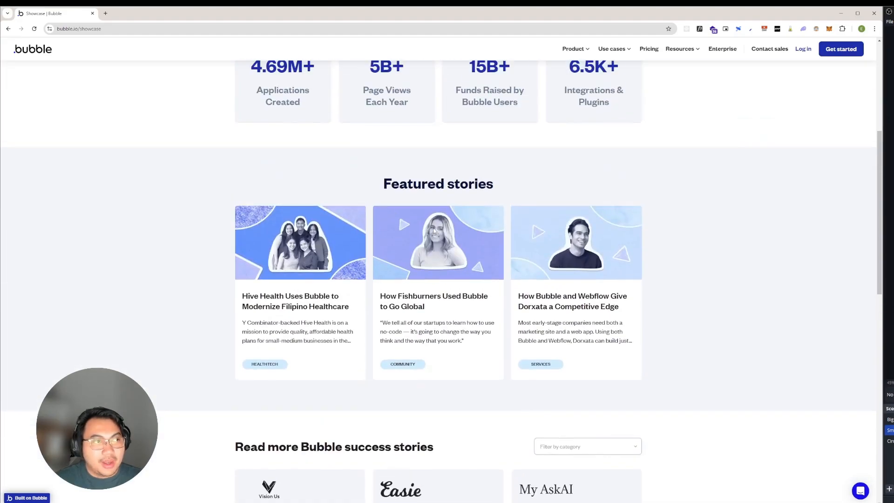
Open the product Features page and examine its introduction and the Develop and Design sections.
mouse_move(621, 52)
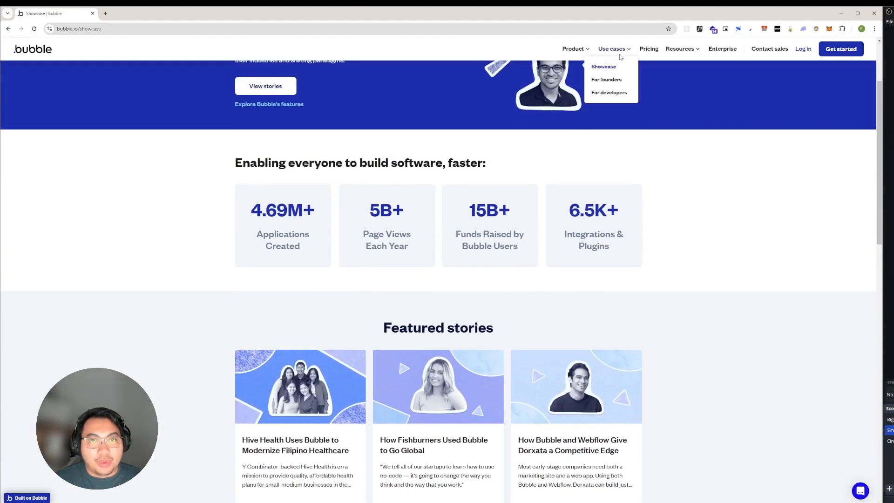
mouse_move(575, 55)
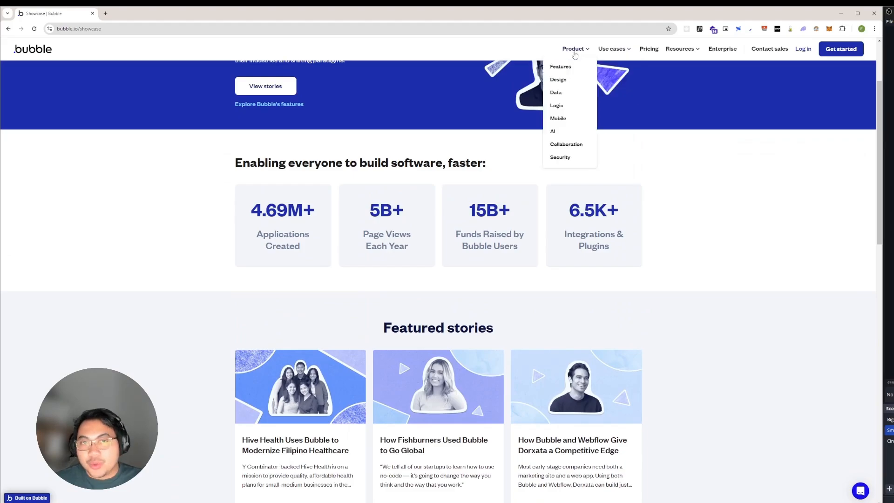
click(561, 67)
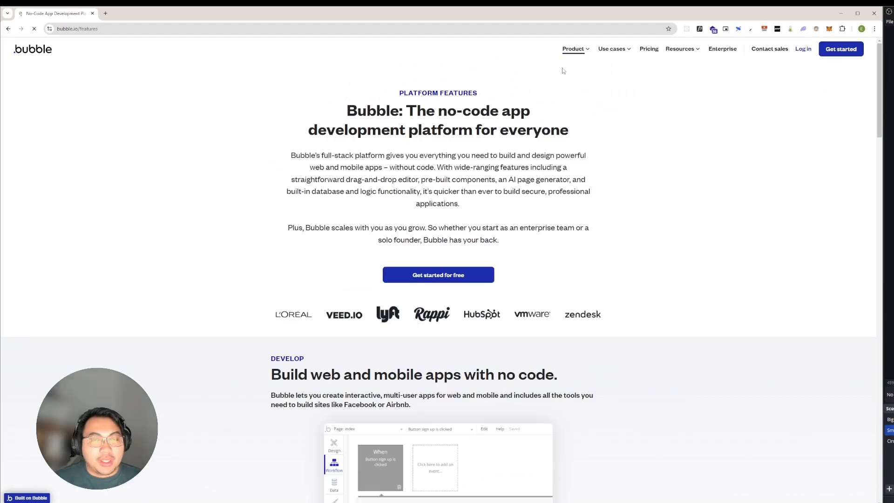
scroll(453, 217, down, 5)
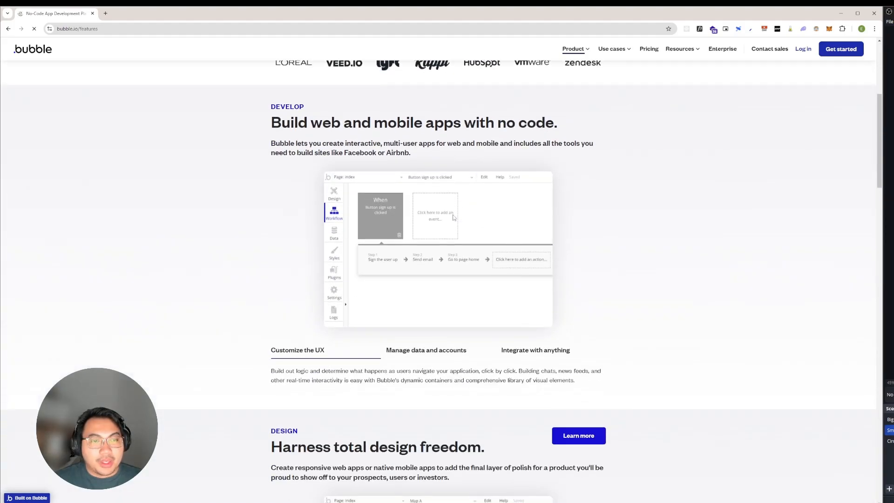
scroll(453, 216, down, 2)
scroll(453, 216, down, 2)
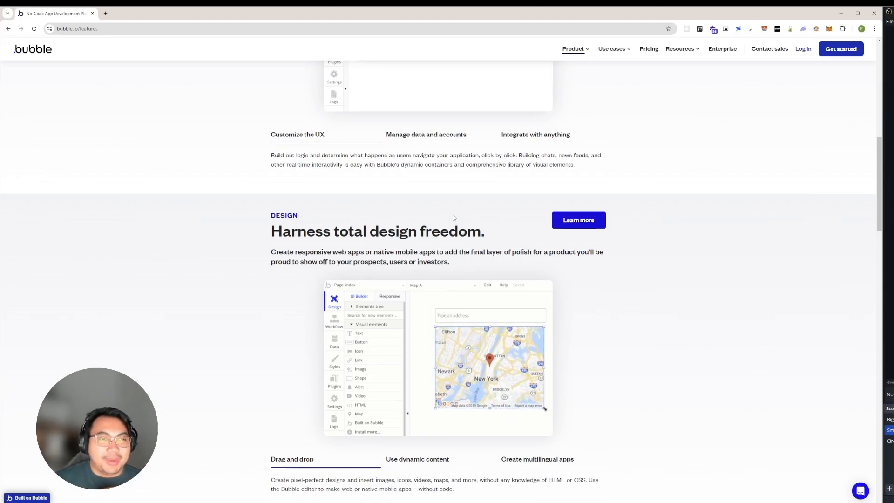
scroll(454, 217, up, 8)
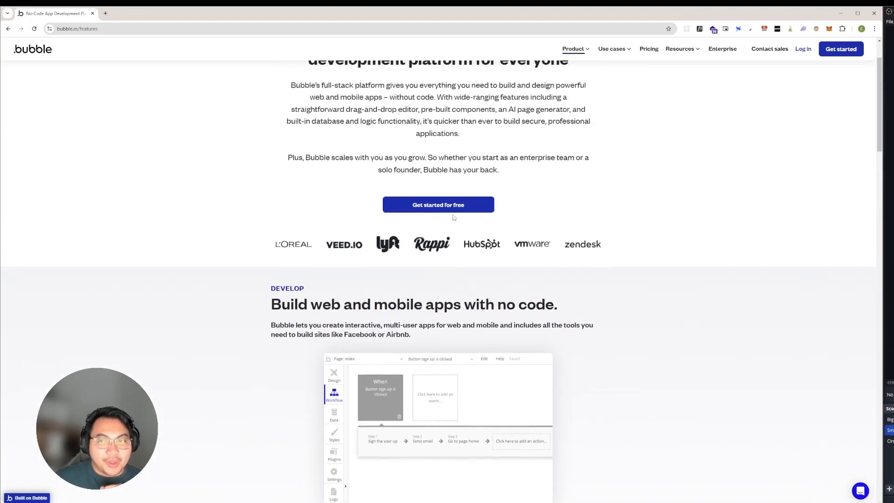
scroll(454, 217, up, 2)
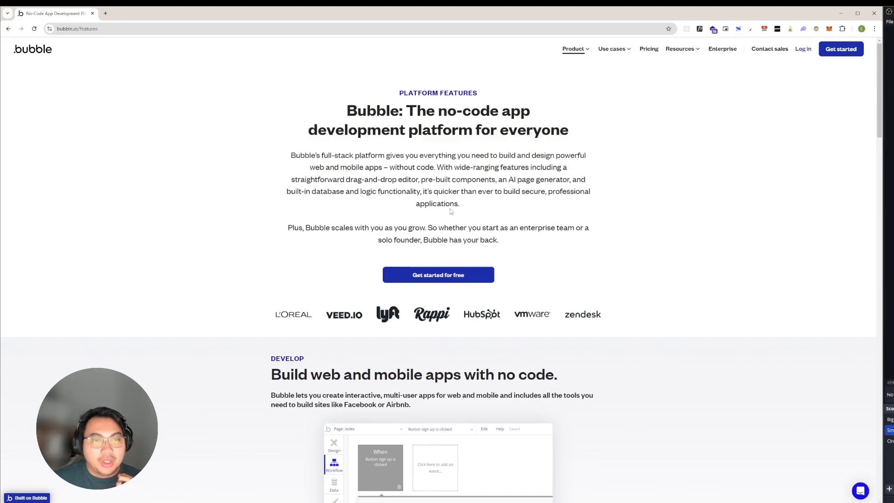
Read through the rest of the platform features, covering the Design, Host, Grow and Collaborate sections.
scroll(450, 211, down, 10)
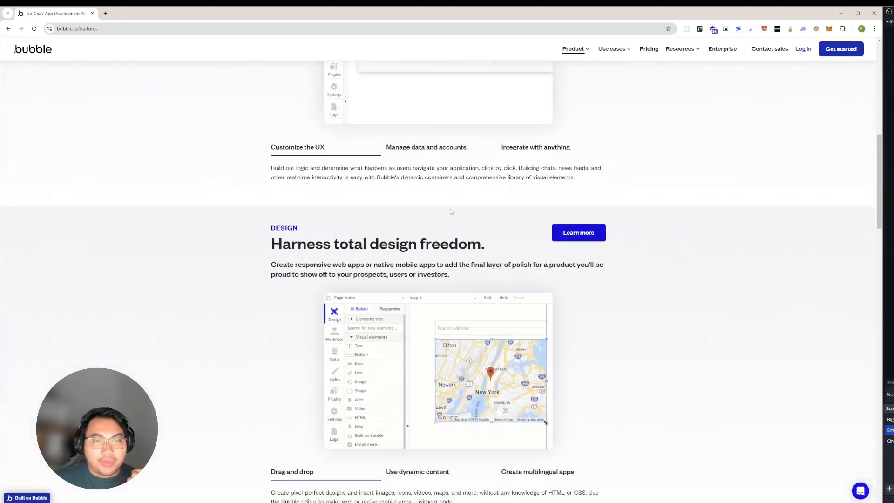
scroll(406, 194, down, 5)
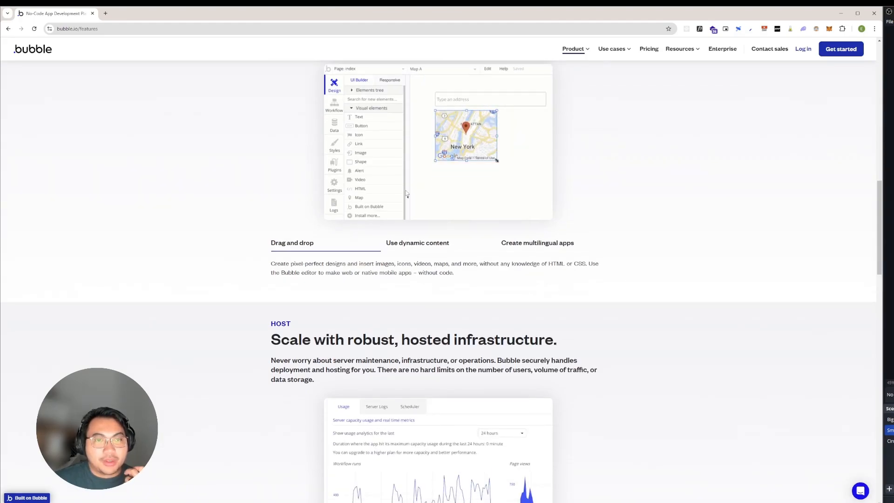
scroll(406, 194, down, 3)
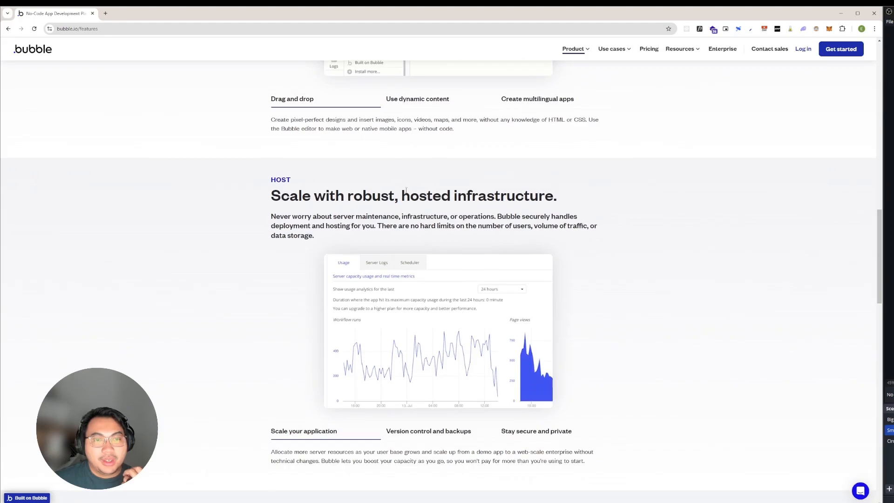
scroll(406, 191, down, 3)
scroll(406, 193, down, 3)
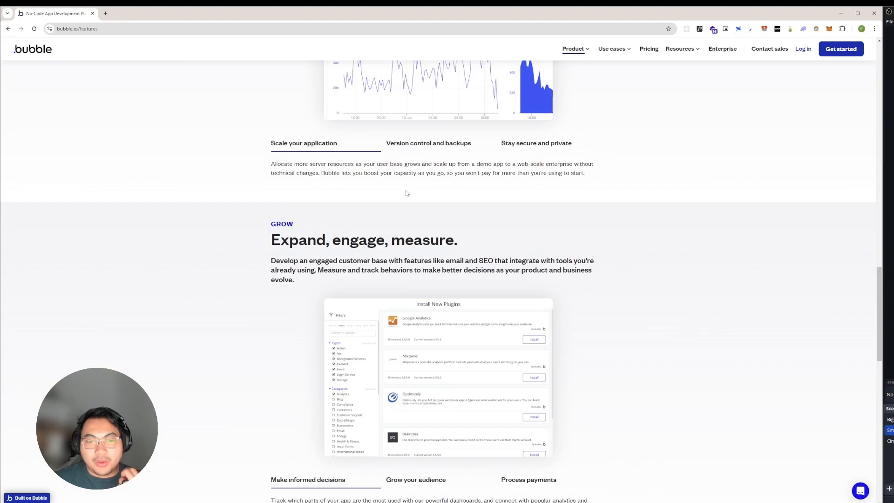
scroll(406, 193, down, 3)
scroll(406, 191, down, 3)
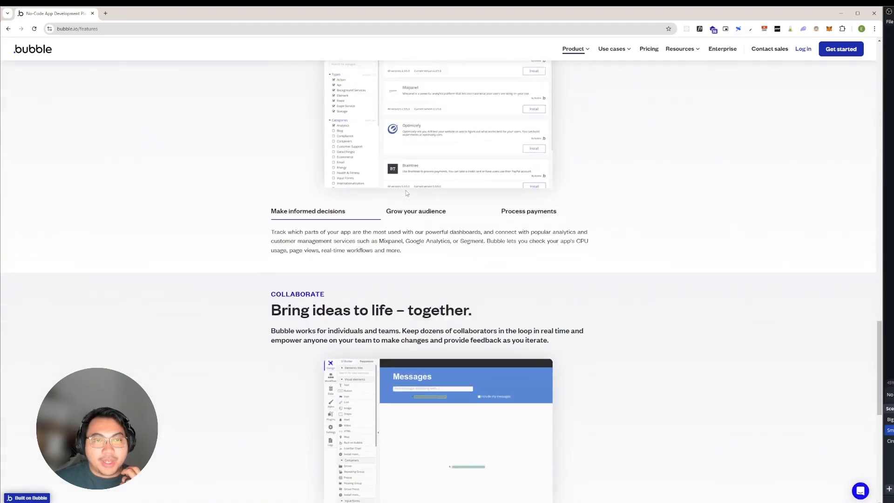
scroll(406, 193, down, 3)
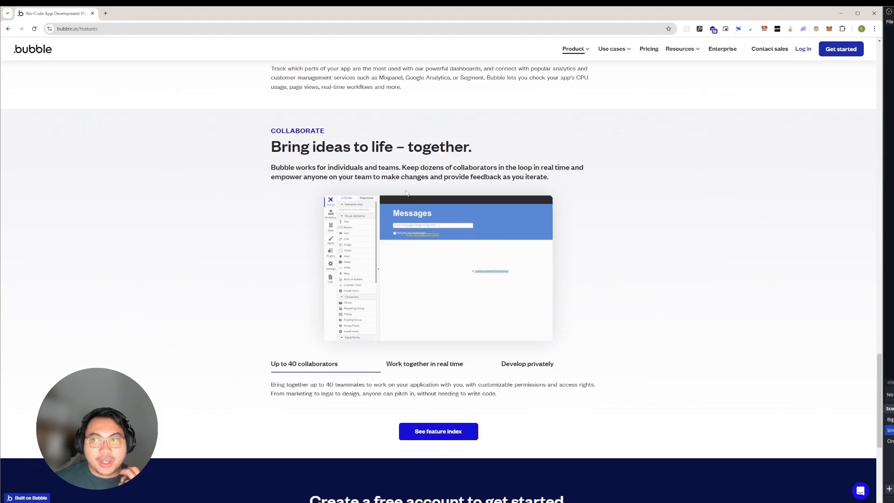
scroll(406, 193, down, 3)
scroll(407, 193, down, 3)
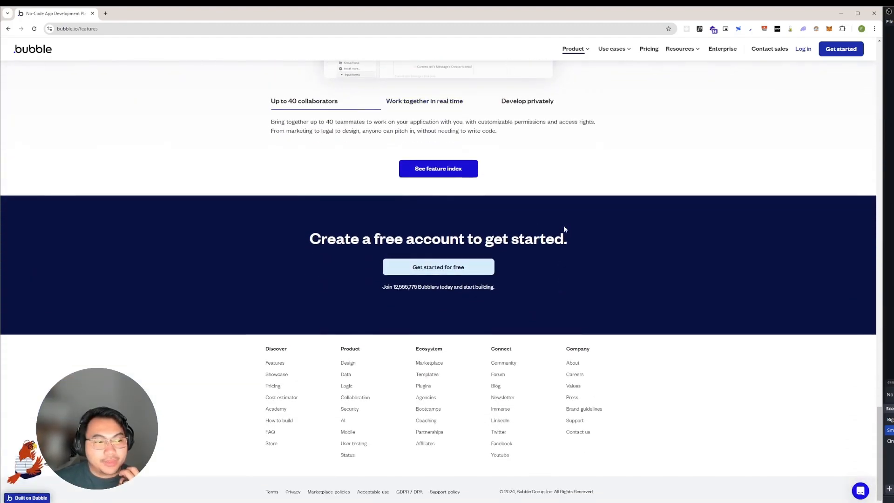
scroll(563, 226, up, 15)
scroll(565, 228, up, 16)
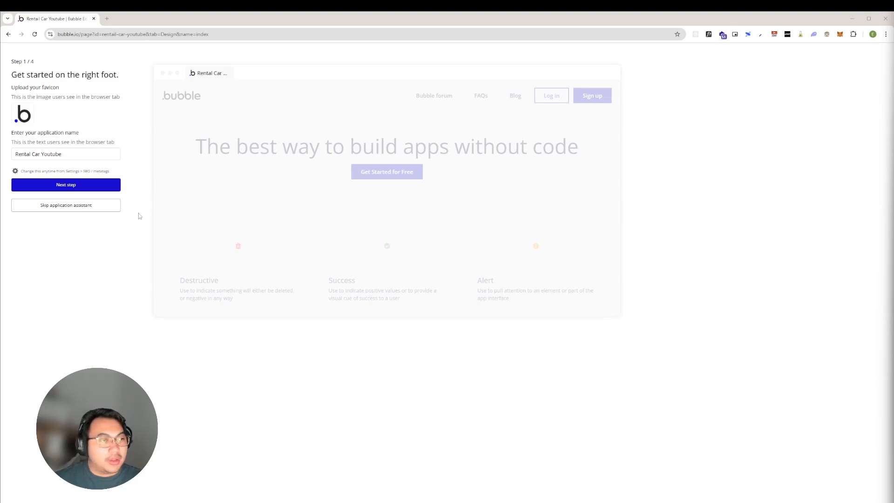
Accept the application name Rental Car Youtube, the Open Sans default font and the default colors in the application assistant.
click(73, 186)
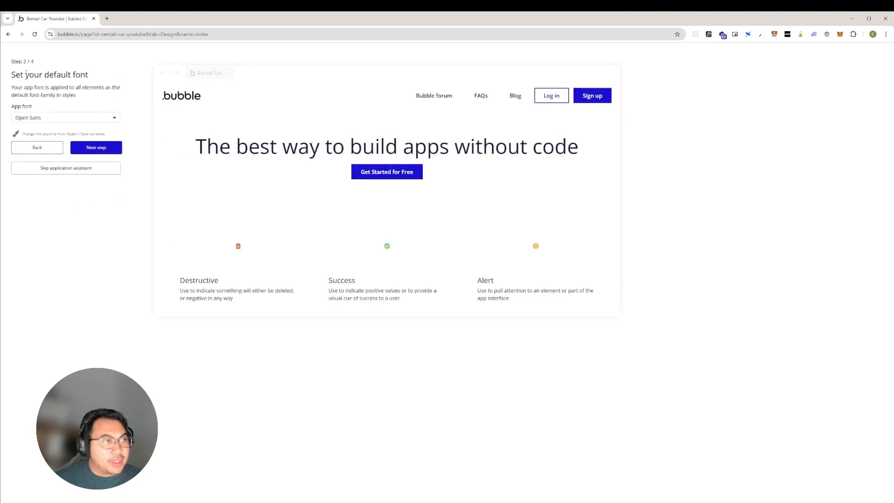
drag(10, 74, 93, 78)
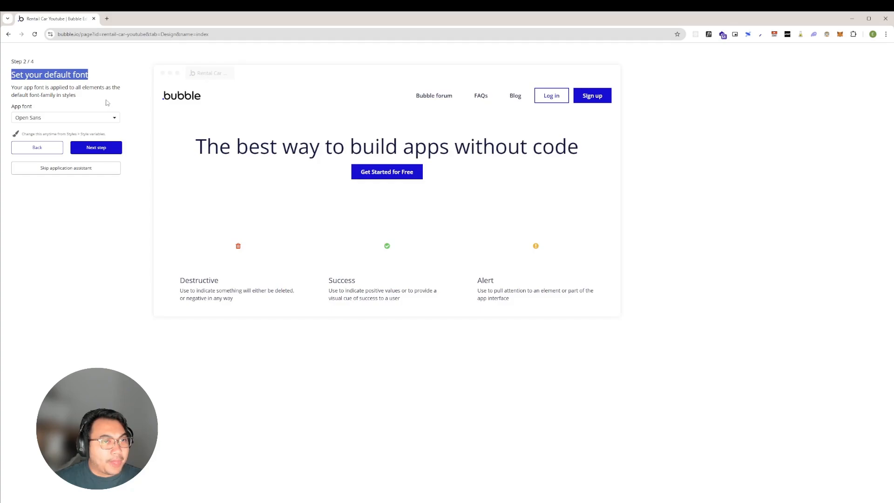
click(74, 76)
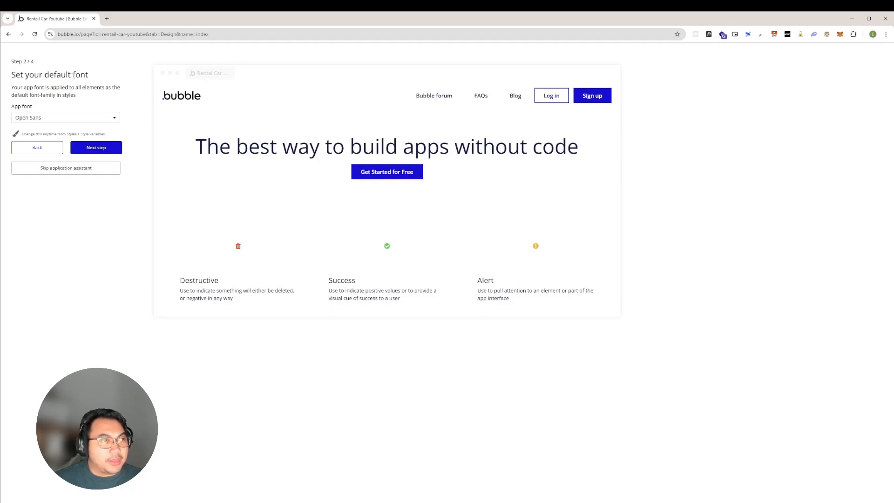
drag(74, 76, 87, 75)
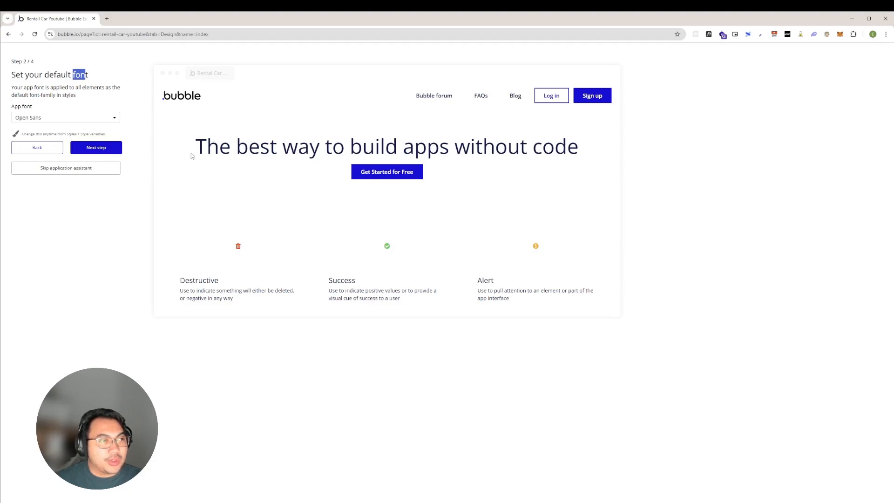
click(87, 148)
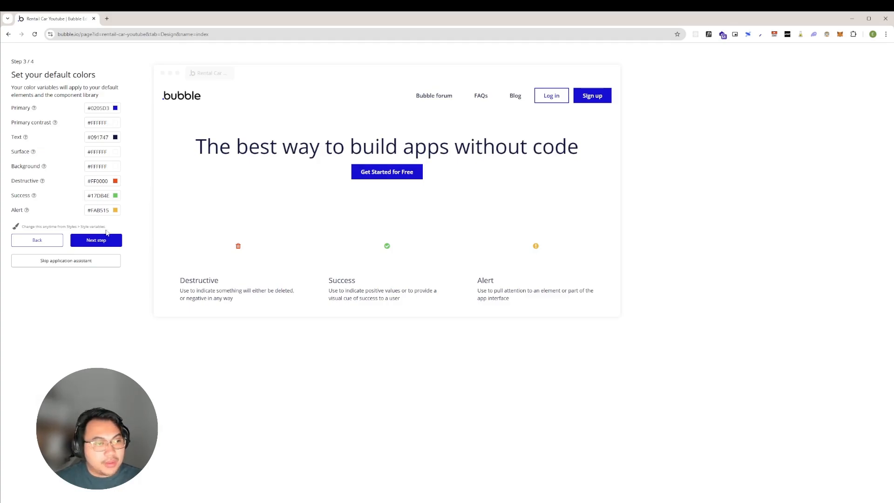
click(103, 241)
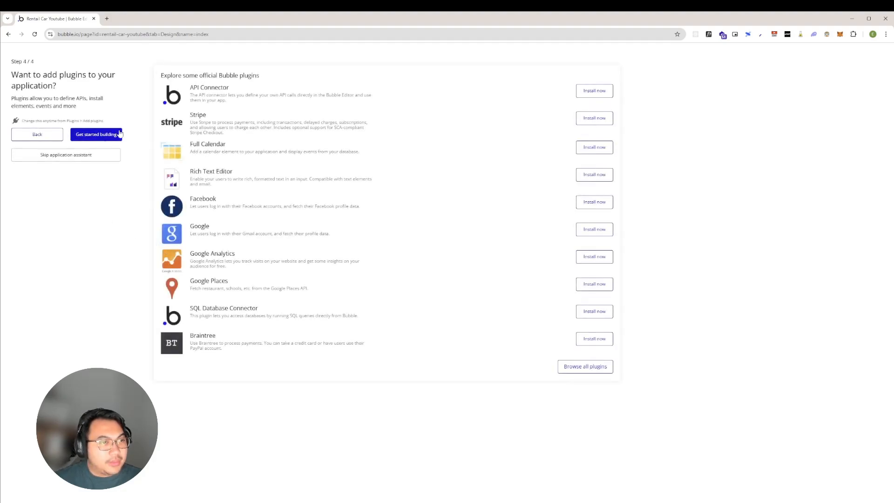
Review the official plugins, finish the application assistant without installing any, and dismiss the AI design offer in the editor.
drag(191, 87, 230, 88)
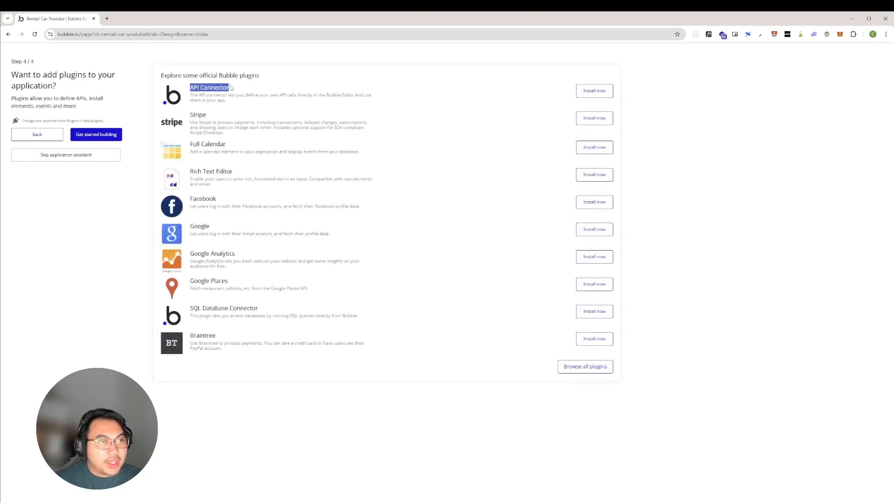
drag(207, 115, 194, 115)
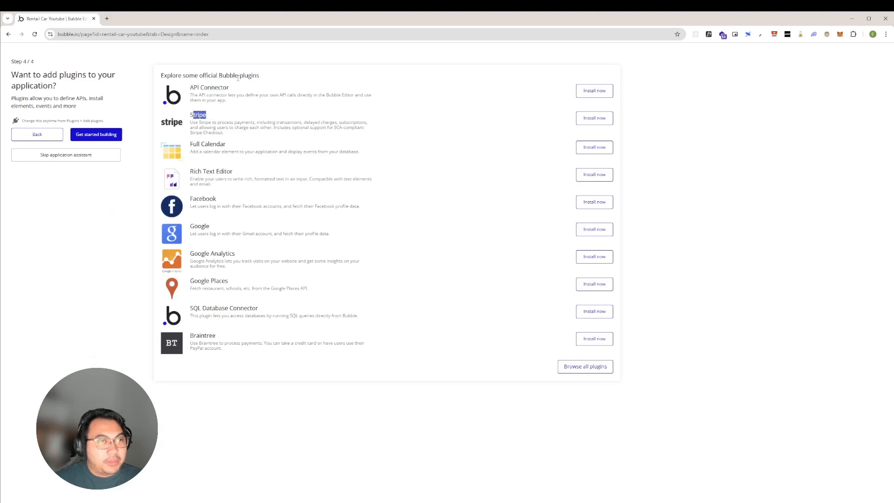
mouse_move(239, 76)
mouse_down()
mouse_move(260, 76)
mouse_move(240, 77)
mouse_up()
click(261, 76)
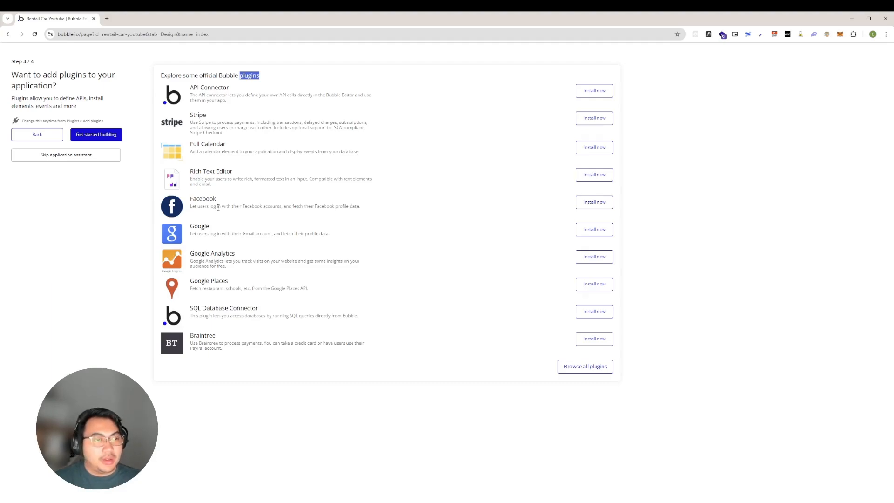
click(108, 135)
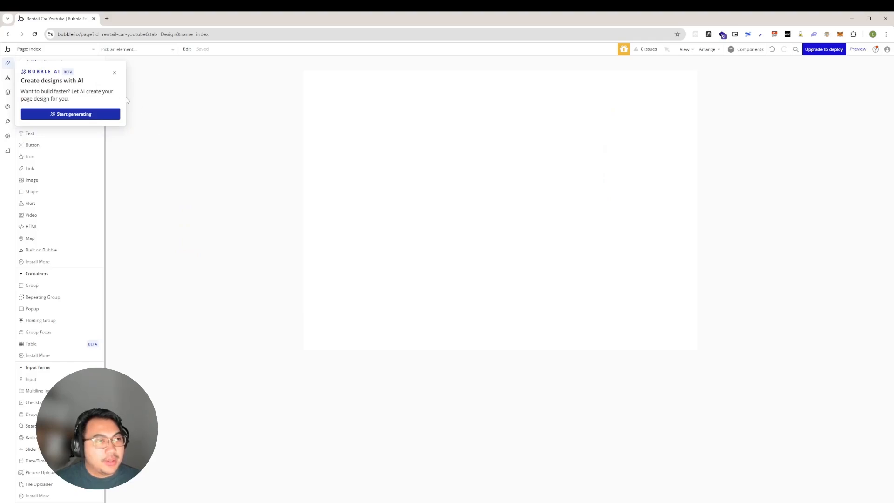
click(114, 72)
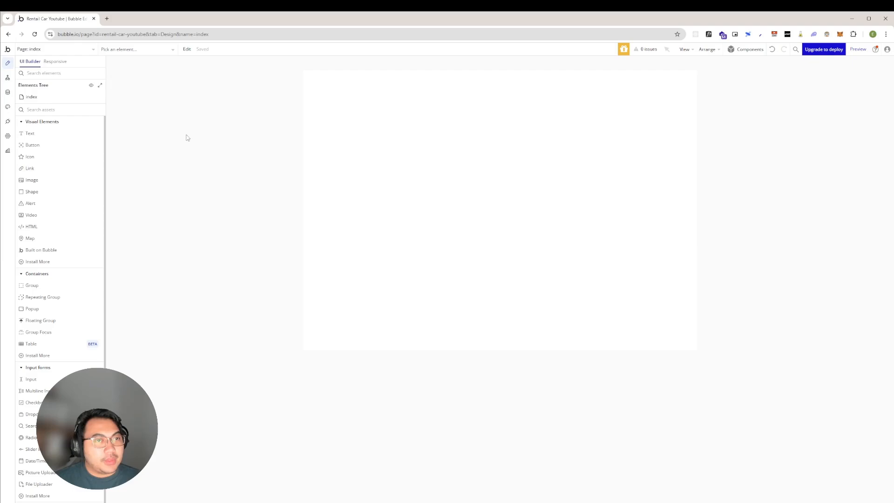
Switch to Excalidraw and draw two tall rounded rectangles of similar size side by side on the empty canvas.
double_click(416, 107)
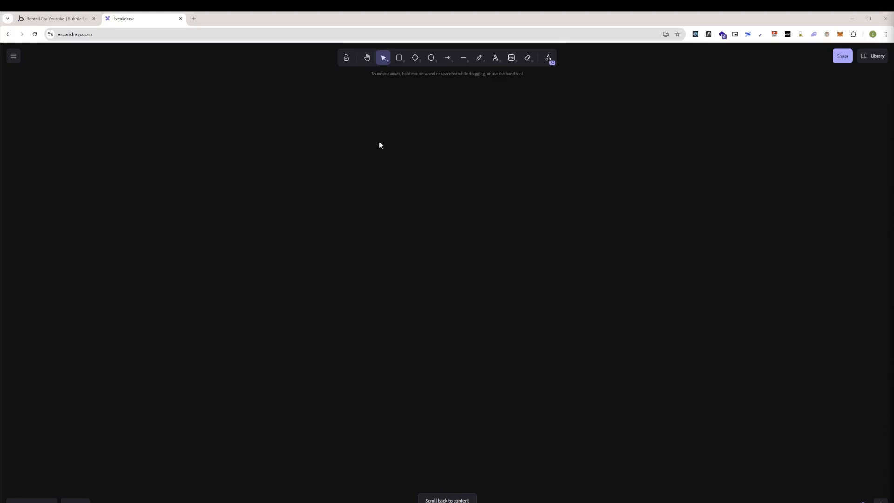
click(398, 59)
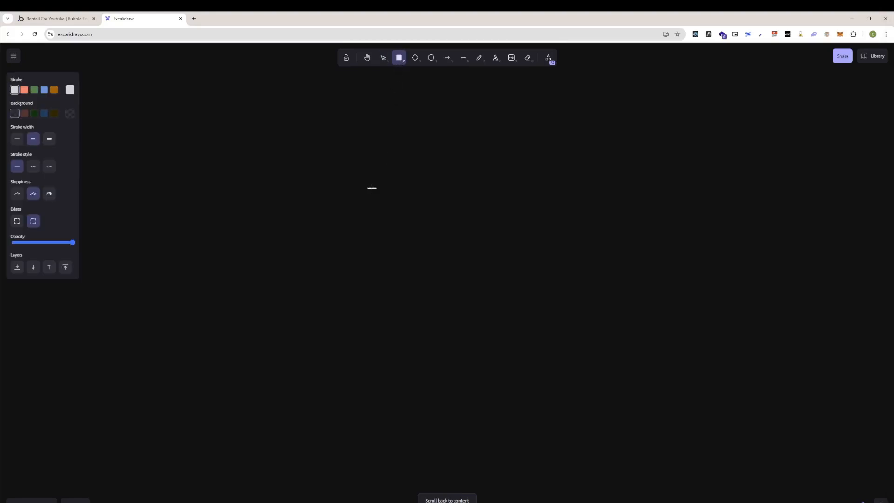
mouse_move(293, 168)
mouse_down()
mouse_move(375, 319)
mouse_move(395, 320)
mouse_up()
click(399, 58)
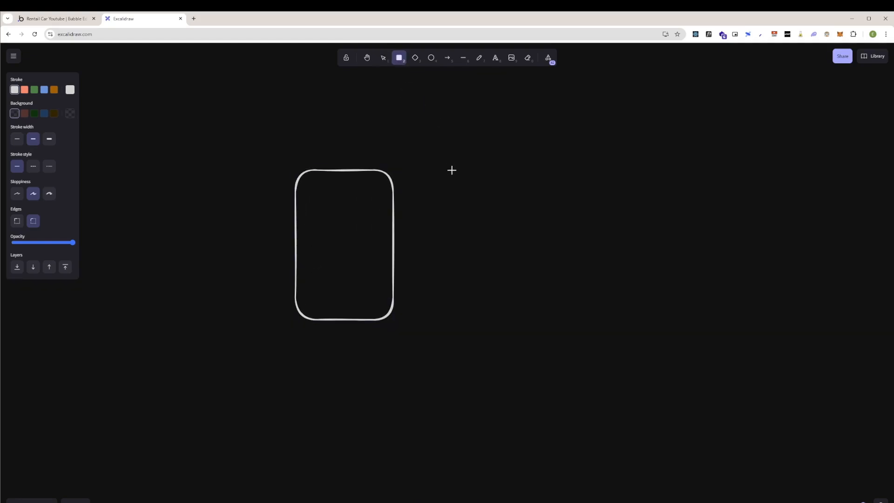
drag(450, 170, 553, 322)
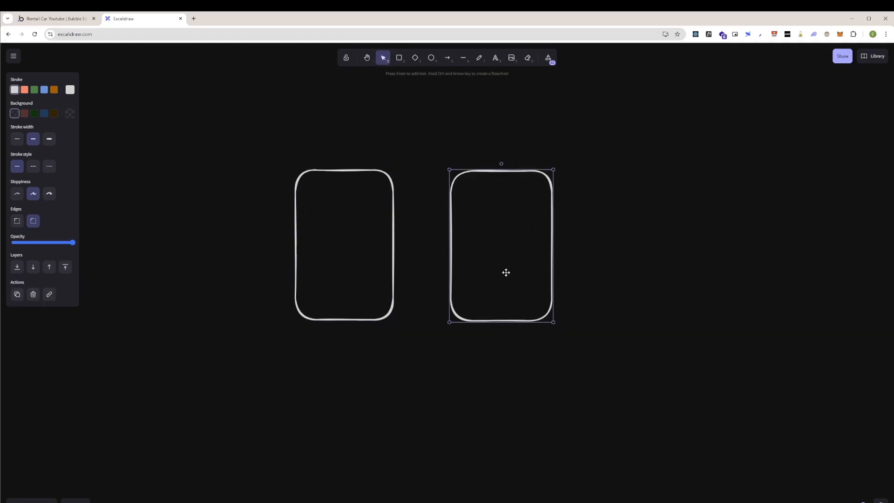
click(364, 189)
click(333, 172)
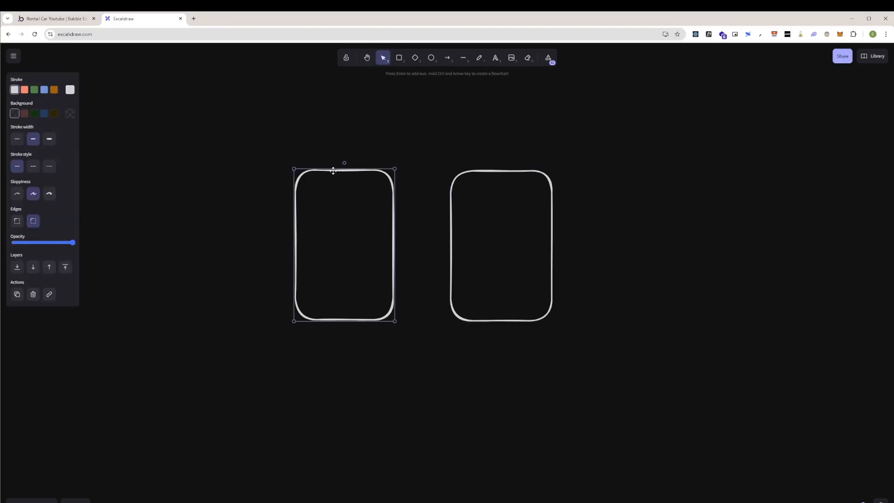
double_click(330, 183)
click(381, 115)
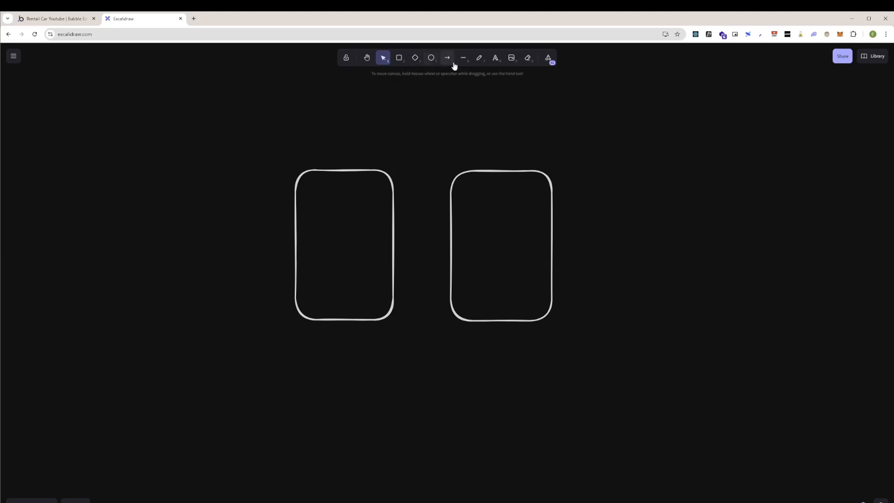
Add the title "Location de voitures" above the two rectangles and center it between them.
click(495, 57)
click(379, 100)
text(Loca)
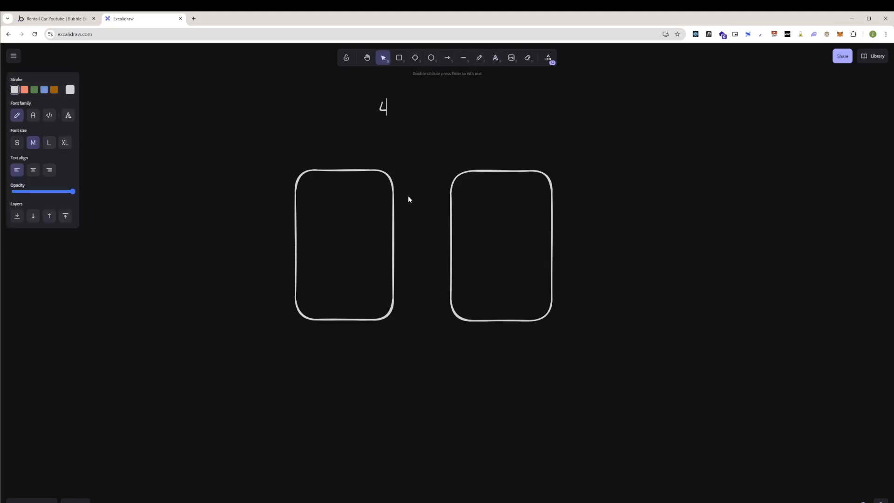
text(tion de voiture)
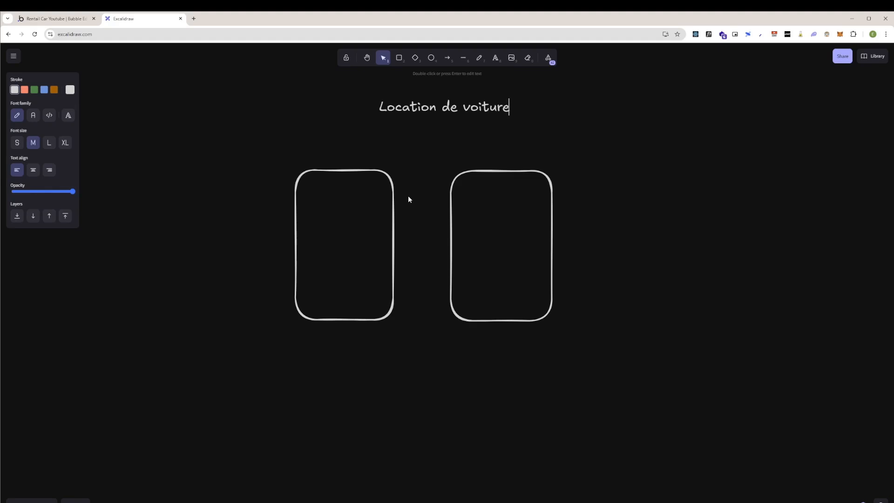
click(409, 197)
double_click(499, 111)
click(499, 110)
key(Right)
text(s)
click(499, 110)
drag(491, 116, 478, 121)
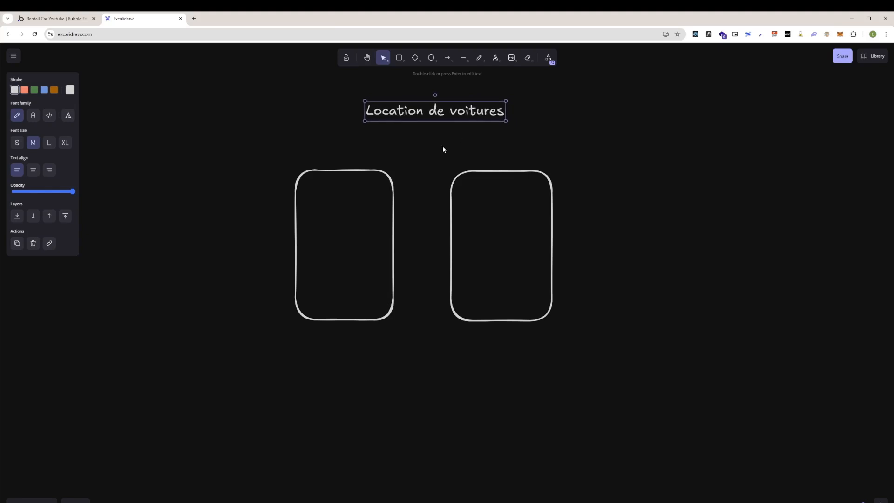
click(440, 147)
Add the heading "Voiture" at the top inside the first rectangle.
double_click(329, 185)
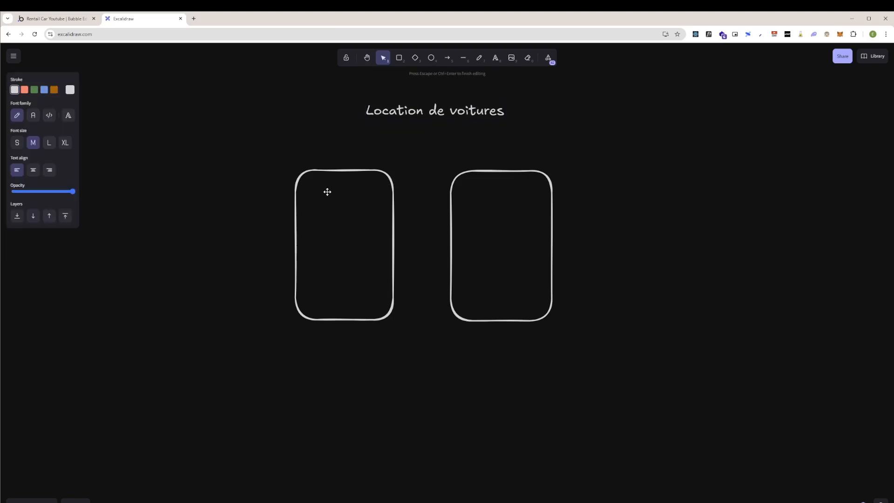
text(Voiture)
click(331, 207)
drag(340, 190, 330, 194)
click(332, 208)
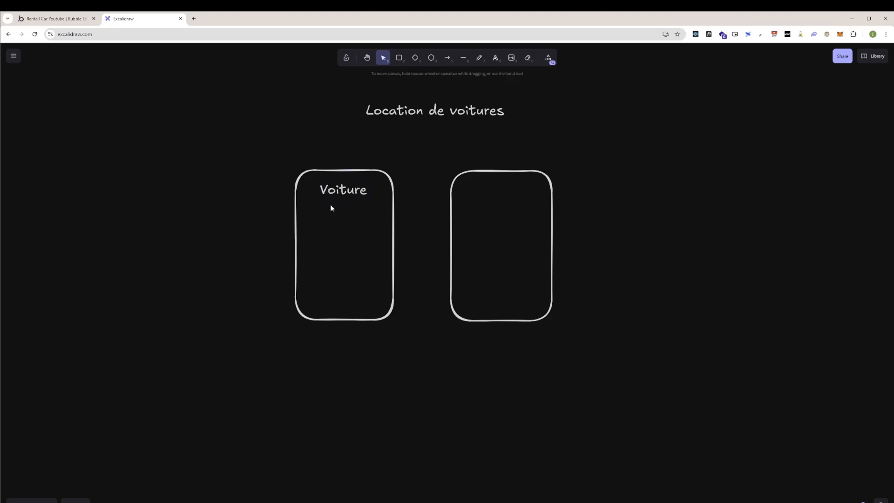
List the attributes "Marque" and "Année" below the Voiture heading.
click(495, 57)
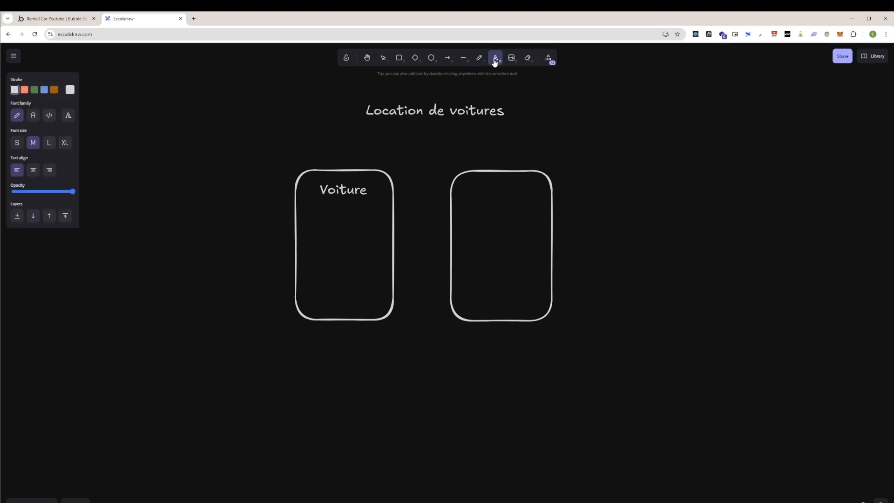
click(310, 214)
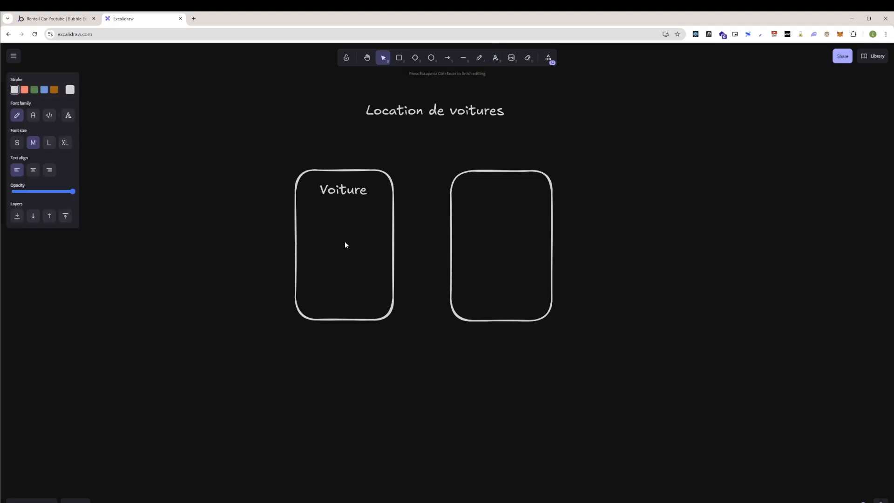
text(Marque)
click(345, 245)
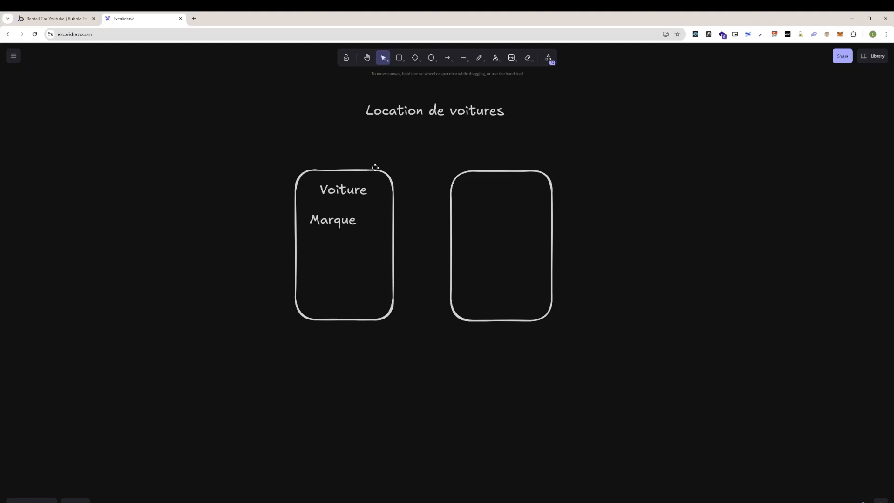
click(494, 59)
click(309, 240)
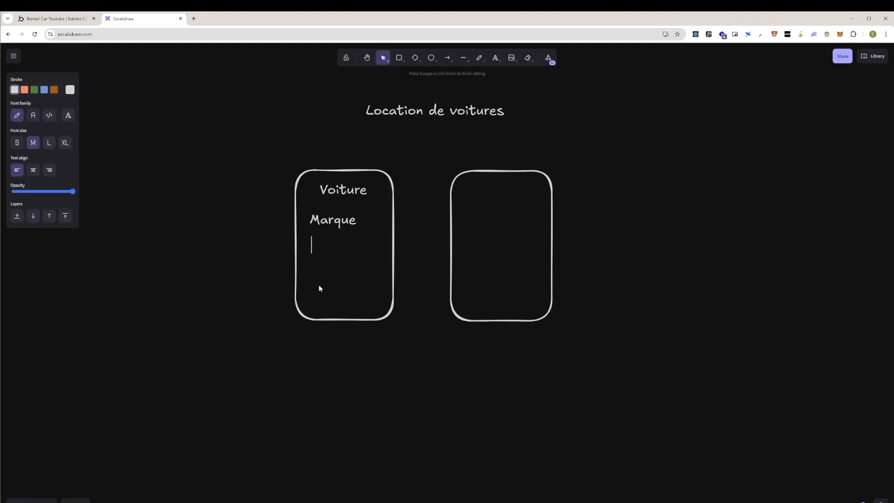
text(Année)
Start a third attribute line below Année with the text "Type (électri".
click(495, 57)
click(311, 268)
key(Escape)
drag(330, 276, 329, 271)
double_click(330, 273)
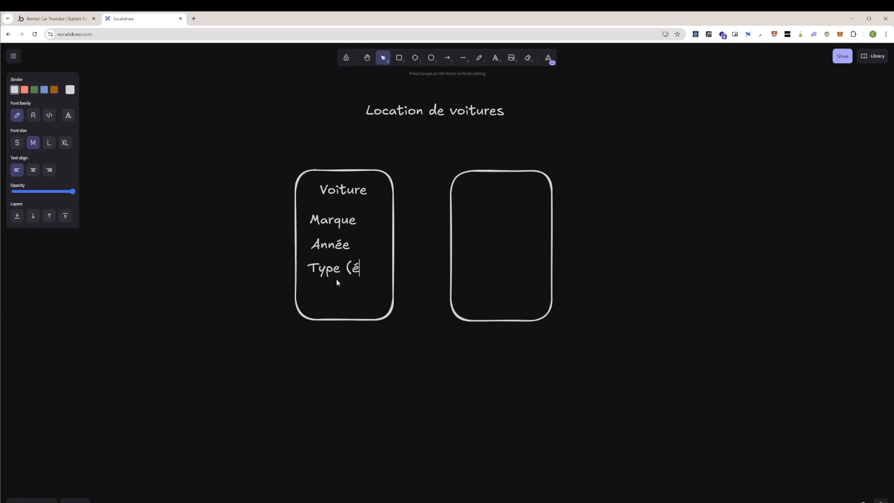
text((électri)
click(429, 259)
Delete the empty second rectangle and enlarge the Voiture rectangle in width and height to make room for longer attributes.
click(460, 176)
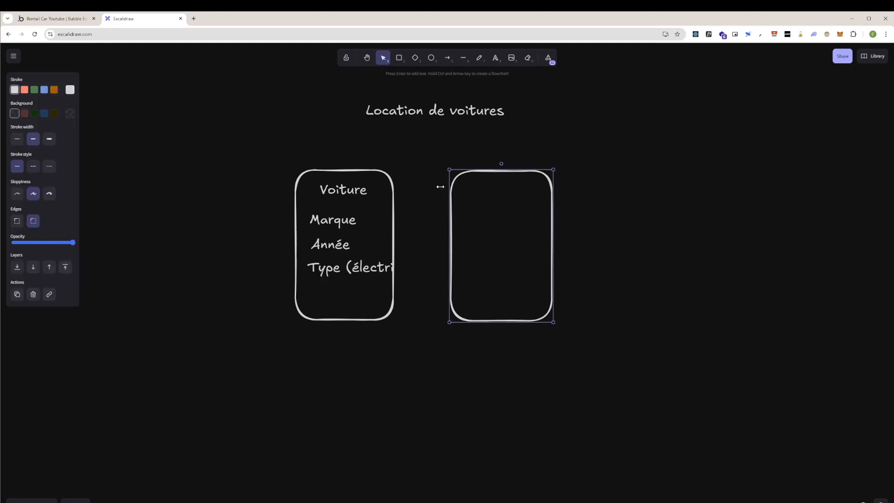
key(Delete)
click(393, 204)
drag(395, 321, 535, 451)
Complete the third attribute so it reads "Type (électrique ou non)".
click(367, 267)
double_click(390, 268)
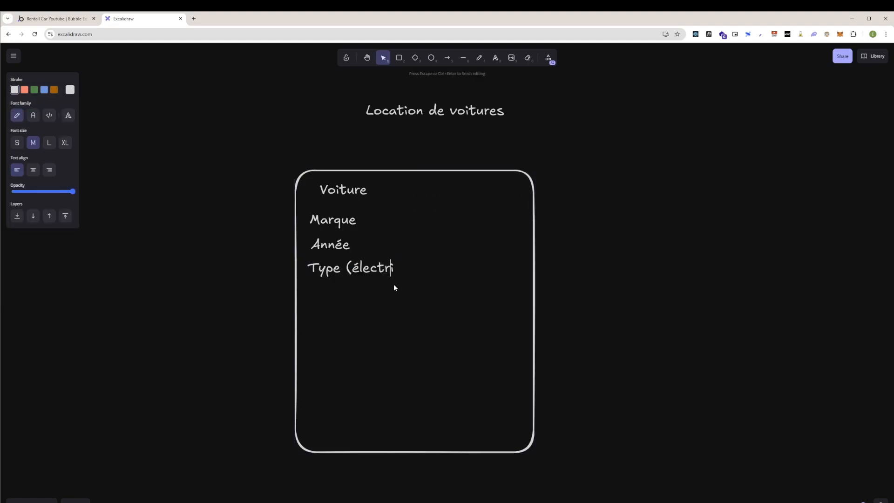
text(q)
text(ue,)
key(BackSpace)
key(BackSpace)
text(ou non))
click(393, 285)
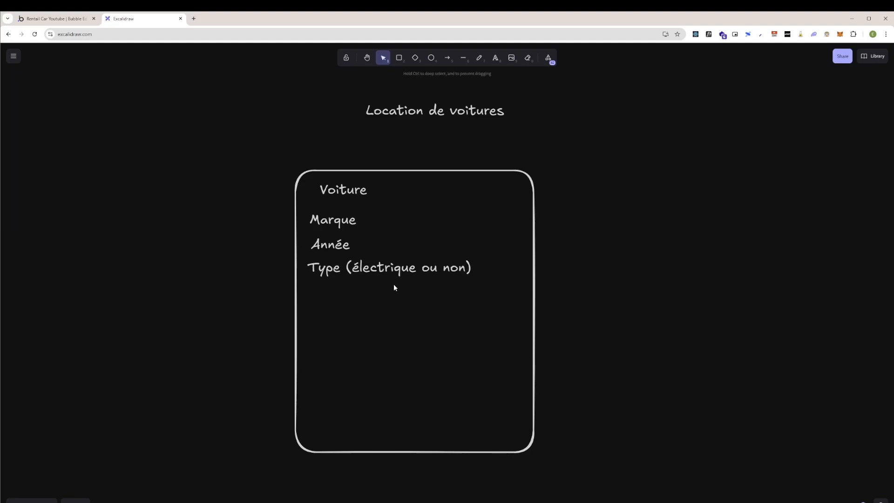
Center the Voiture heading in the enlarged box and adjust the positions of the attribute labels below it.
drag(356, 200, 432, 197)
click(402, 228)
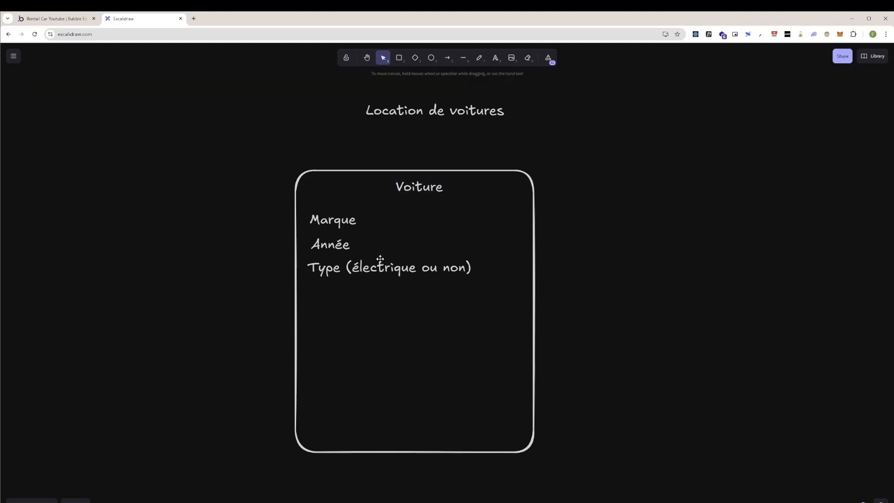
drag(379, 259, 348, 227)
click(344, 224)
click(349, 278)
Duplicate the Type line below itself, change the copy to "Nombre de places" and align it with the other attributes.
drag(349, 273, 347, 300)
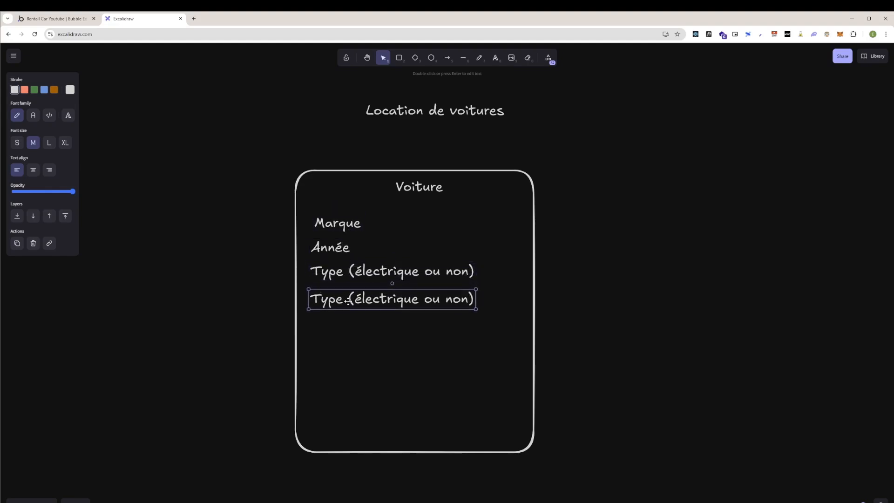
double_click(346, 299)
text(Nomvre d)
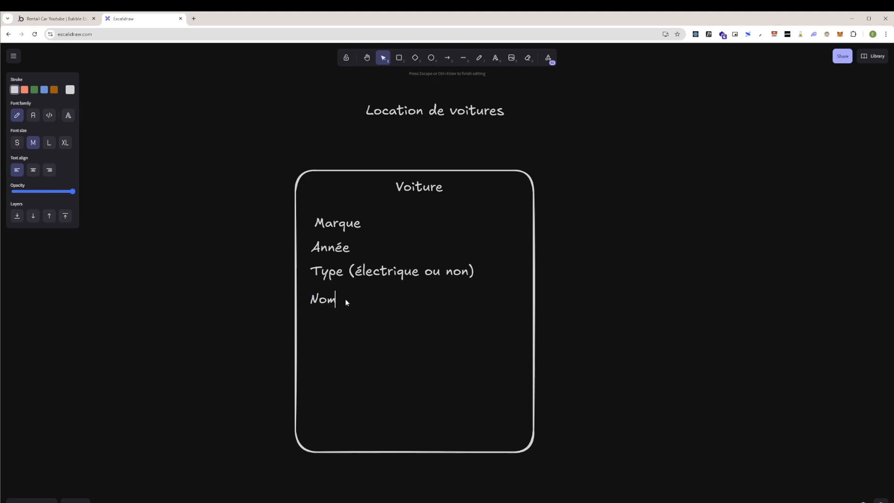
key(BackSpace)
key(BackSpace)
key(BackSpace)
text(bre de places)
click(347, 315)
drag(351, 302, 354, 301)
click(358, 328)
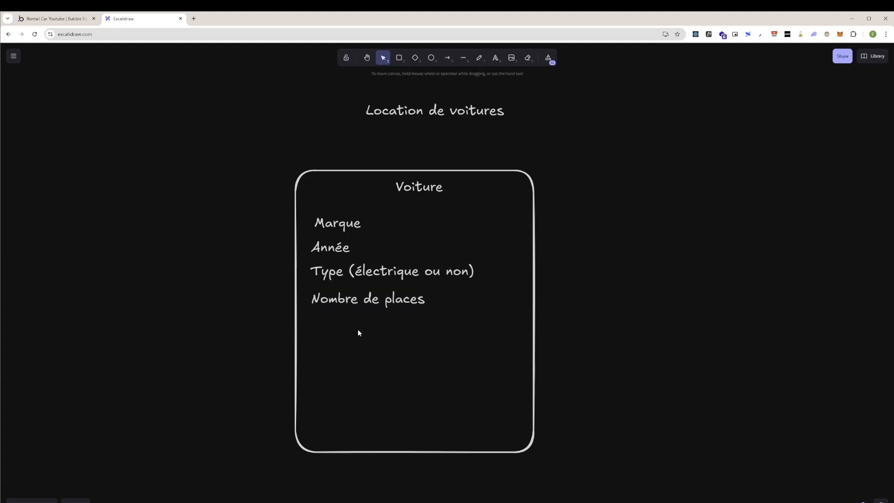
Nudge the Marque label to line it up with the attributes beneath it.
click(341, 233)
drag(340, 232, 337, 232)
click(381, 238)
Move the Marque label out of the Voiture box and make it the heading of a new rounded rectangle beside it.
scroll(273, 273, down, 2)
scroll(274, 274, up, 3)
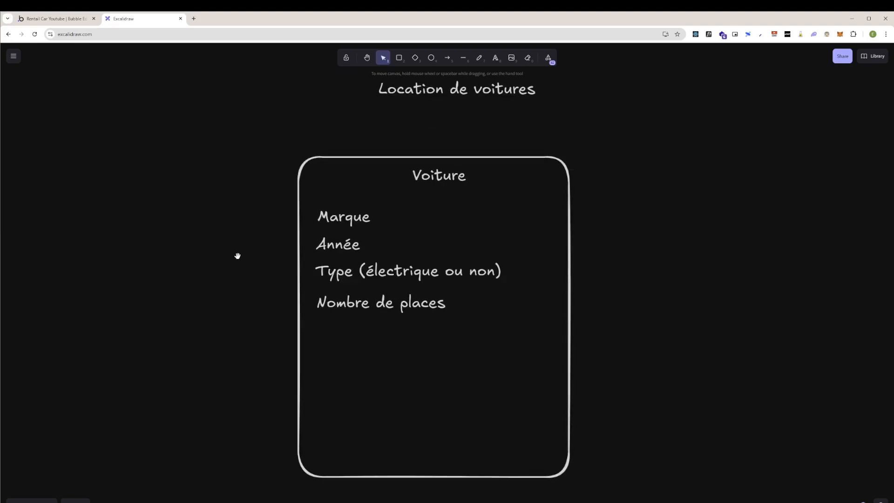
drag(236, 255, 439, 235)
click(536, 198)
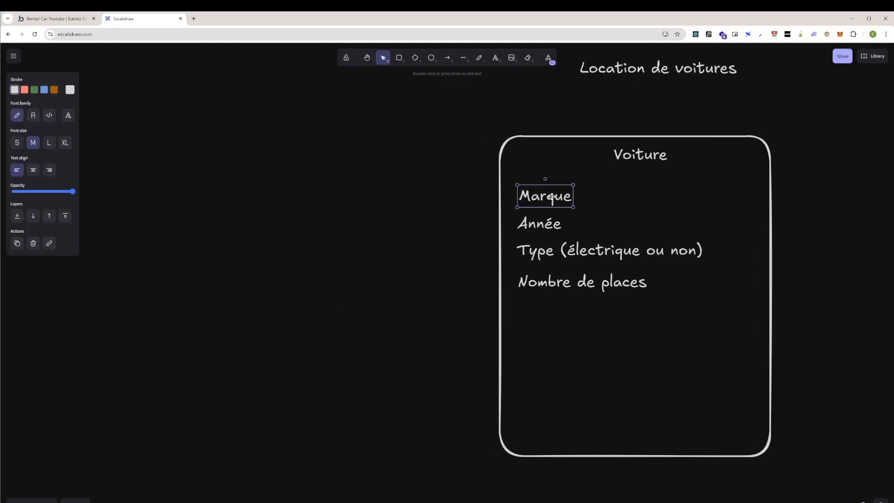
drag(552, 196, 263, 232)
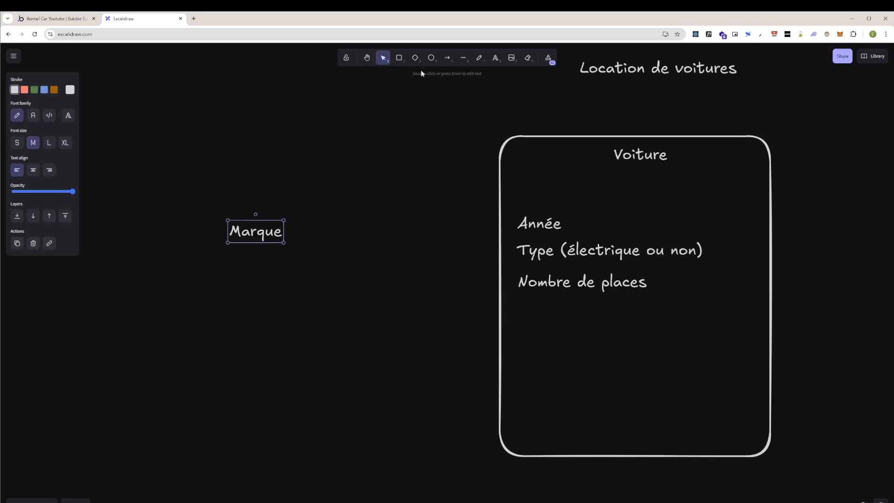
click(399, 58)
drag(210, 186, 308, 338)
click(265, 234)
drag(266, 234, 268, 215)
click(402, 209)
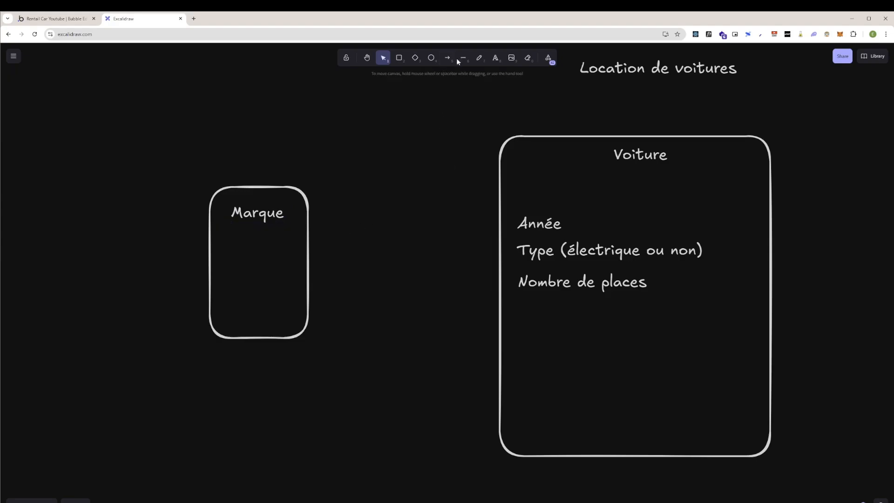
Add a new "Marque" attribute above Année in the Voiture box and align it with the list.
click(495, 58)
click(523, 201)
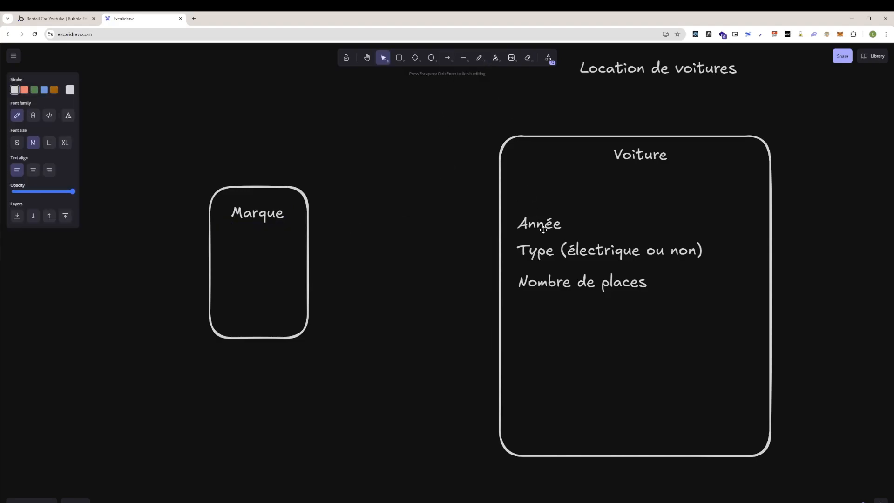
text(MArque)
key(BackSpace)
key(BackSpace)
key(BackSpace)
key(BackSpace)
key(BackSpace)
text(arque)
click(580, 227)
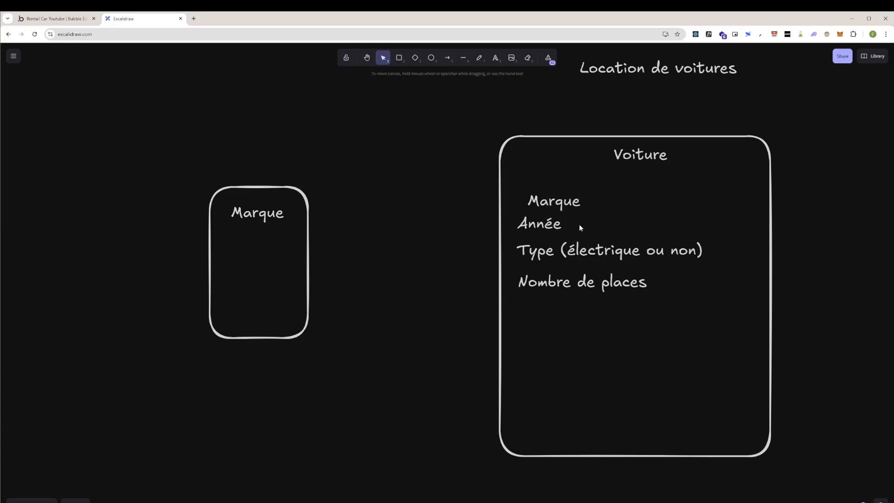
drag(554, 201, 546, 201)
Draw an arrow from the Marque box heading to the Marque attribute in the Voiture box.
click(448, 59)
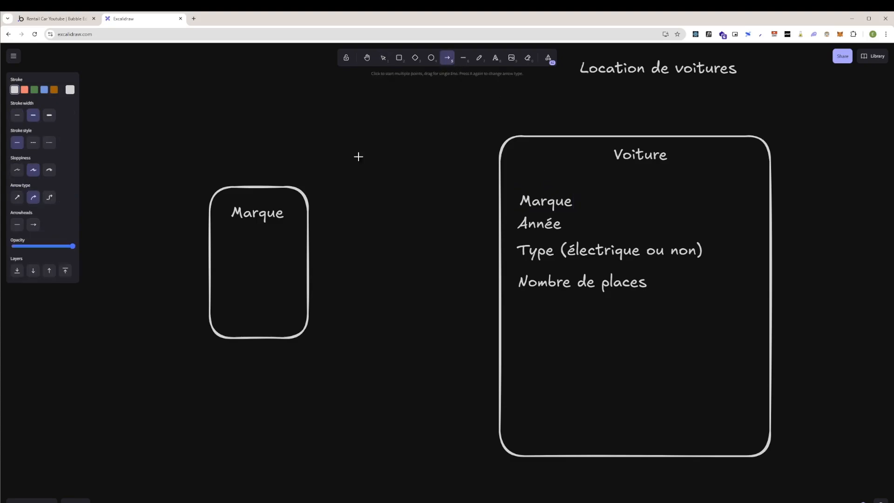
drag(298, 213, 511, 200)
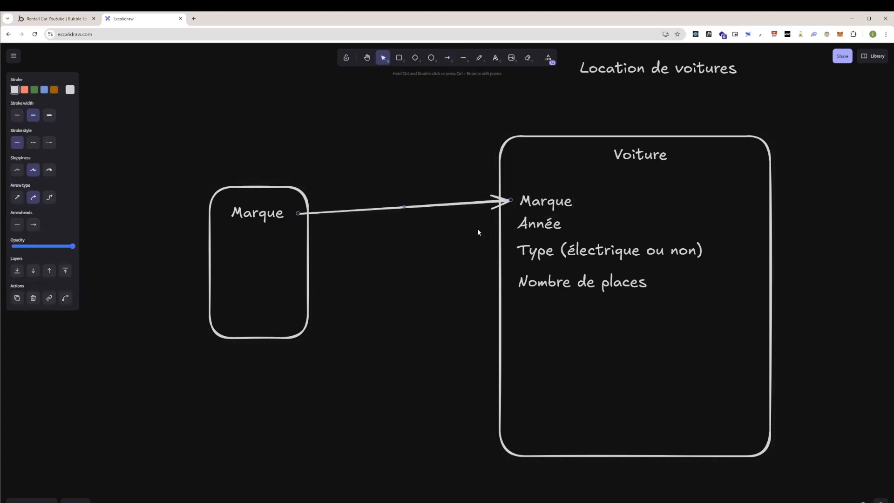
click(465, 323)
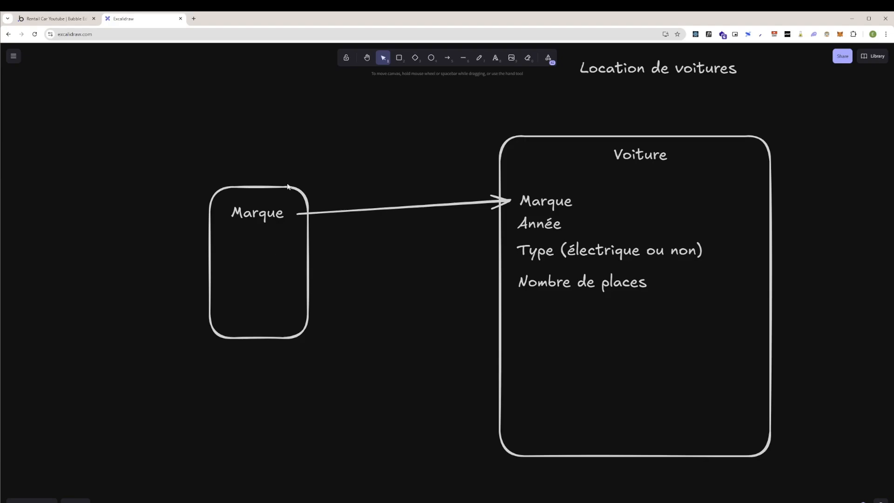
Add the attribute "Nom" to the Marque box and position it just below the heading.
click(494, 58)
click(220, 242)
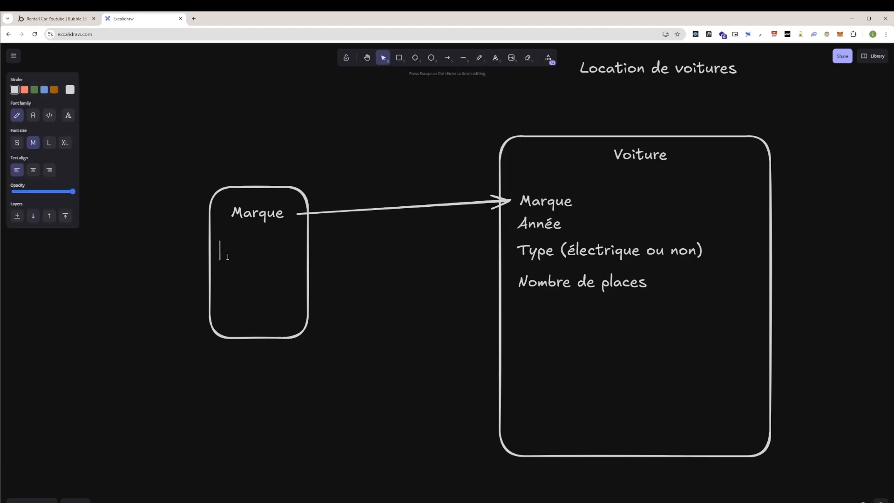
text(Nom)
click(295, 270)
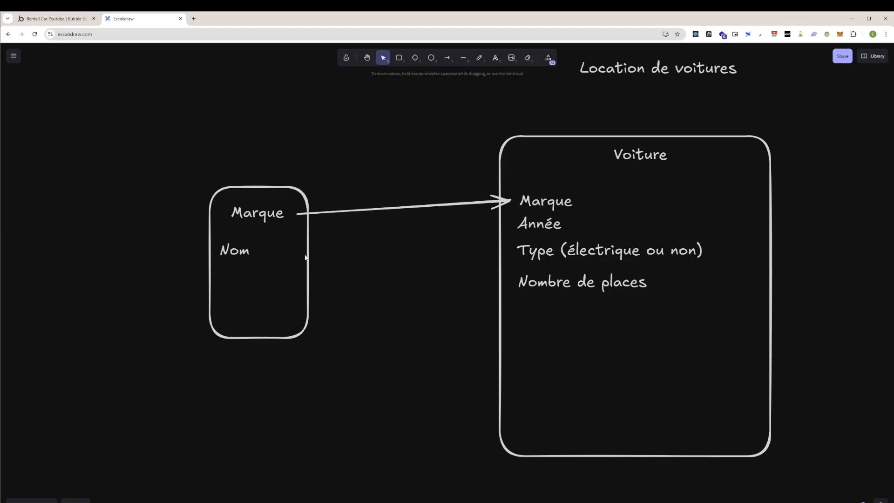
drag(233, 252, 233, 247)
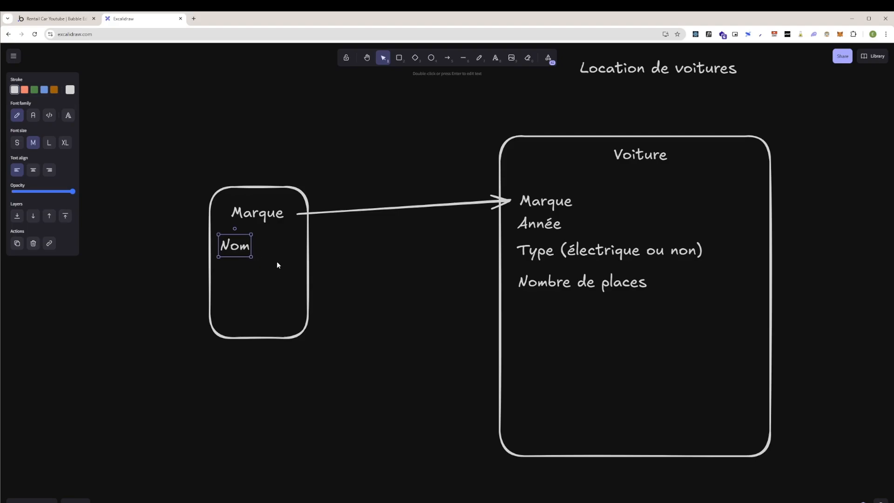
Switch to the Bubble editor and create a new data type named "Car" in the app's database.
click(404, 315)
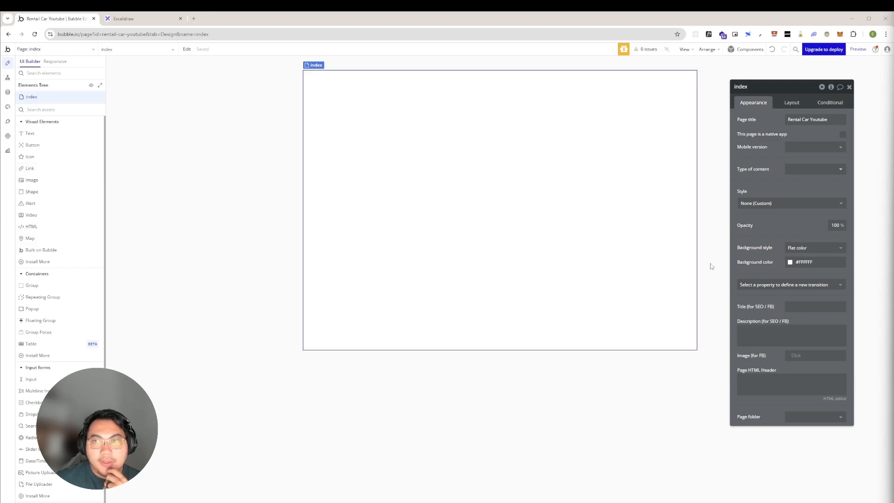
click(8, 93)
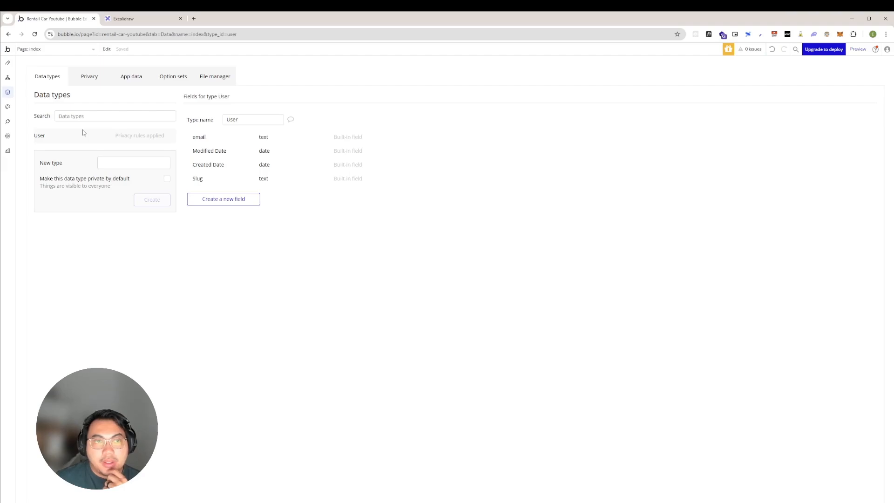
key(ctrl+plus)
key(ctrl+plus)
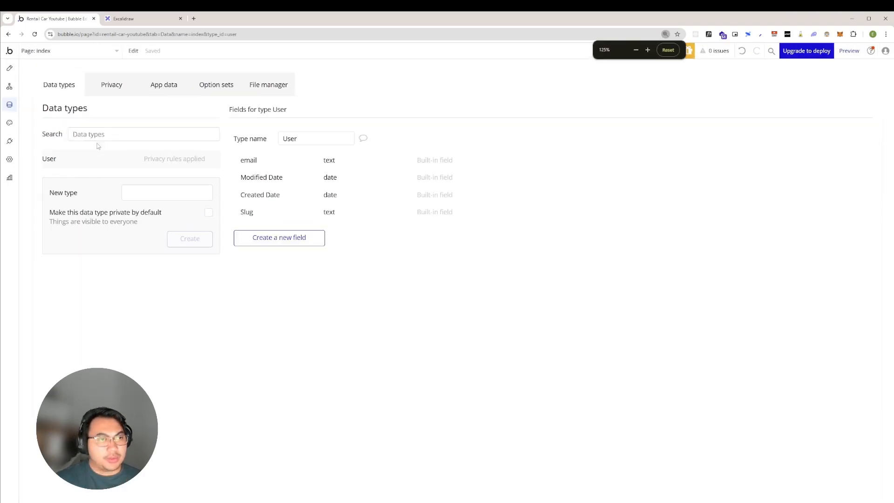
key(ctrl+plus)
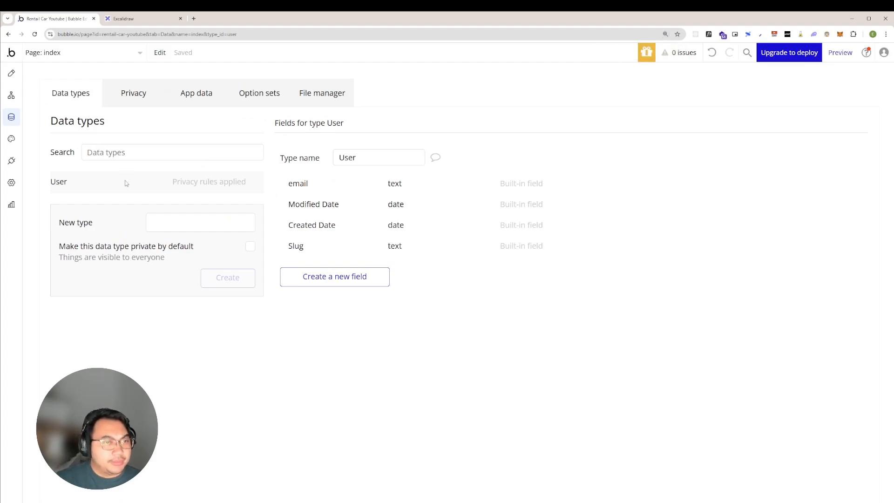
click(151, 219)
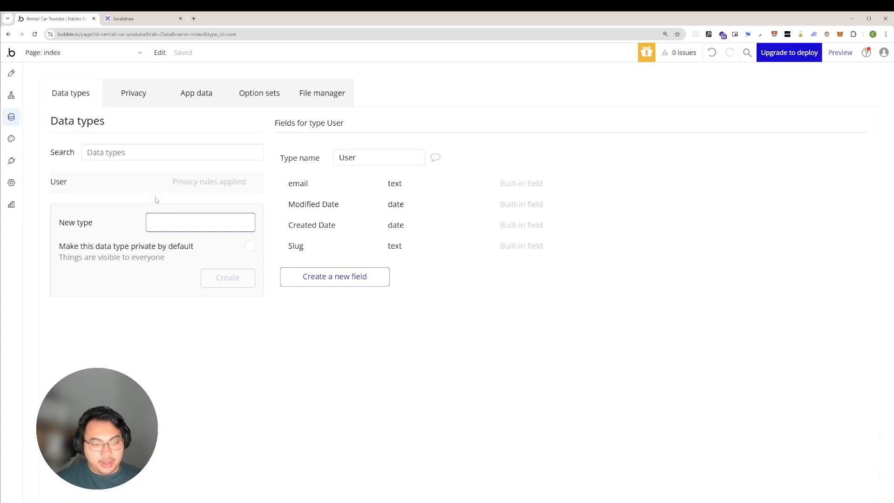
text(Car)
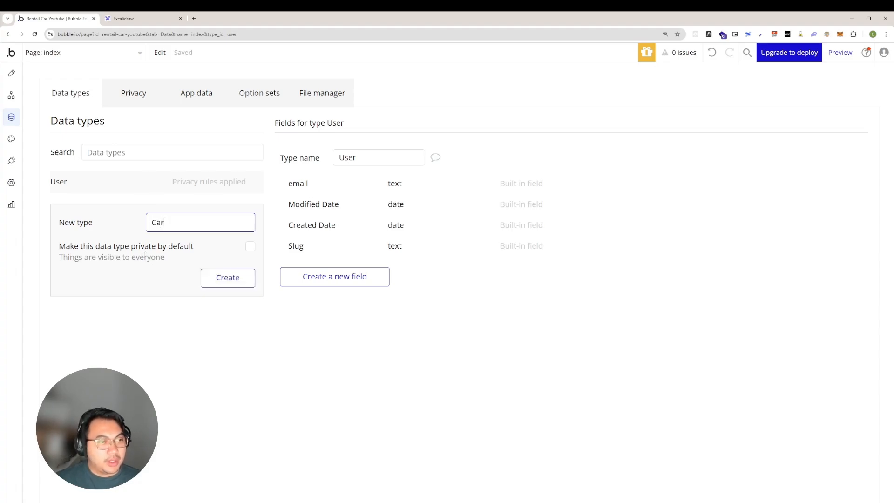
click(228, 277)
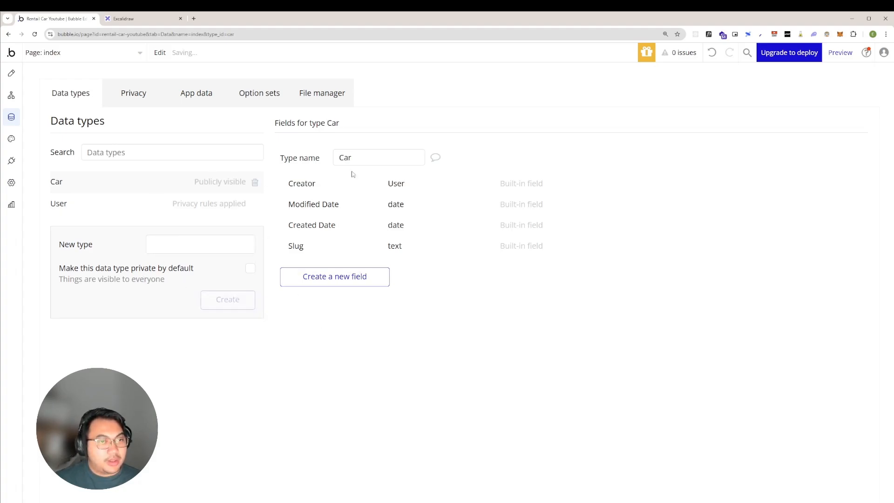
Switch to the Excalidraw diagram and review the attributes listed in the Voiture box.
click(123, 19)
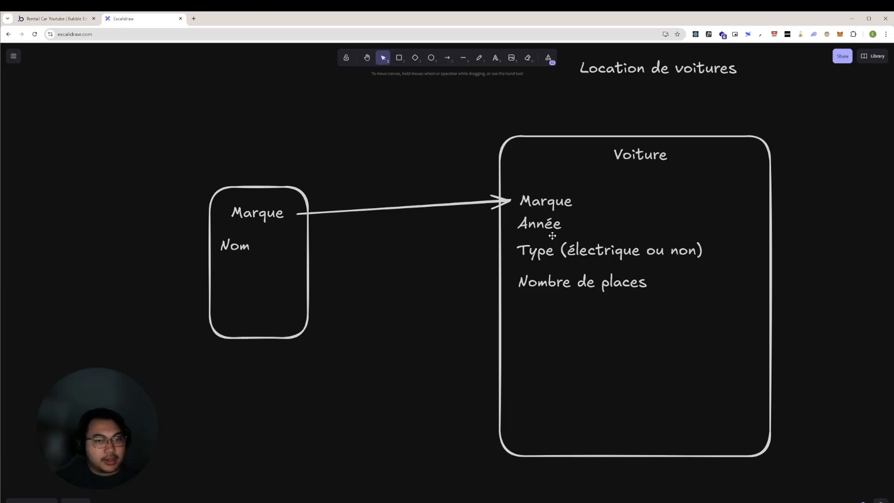
click(548, 208)
click(547, 224)
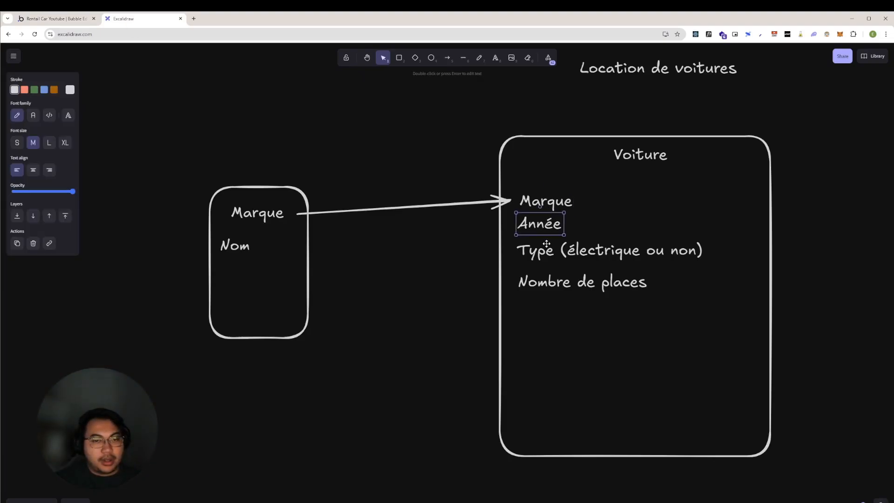
click(545, 248)
click(542, 225)
click(42, 19)
click(117, 20)
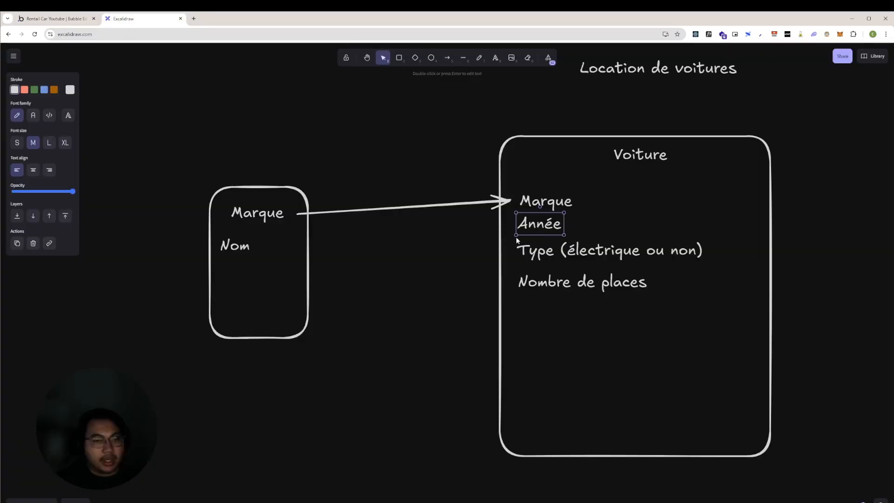
click(543, 250)
click(565, 287)
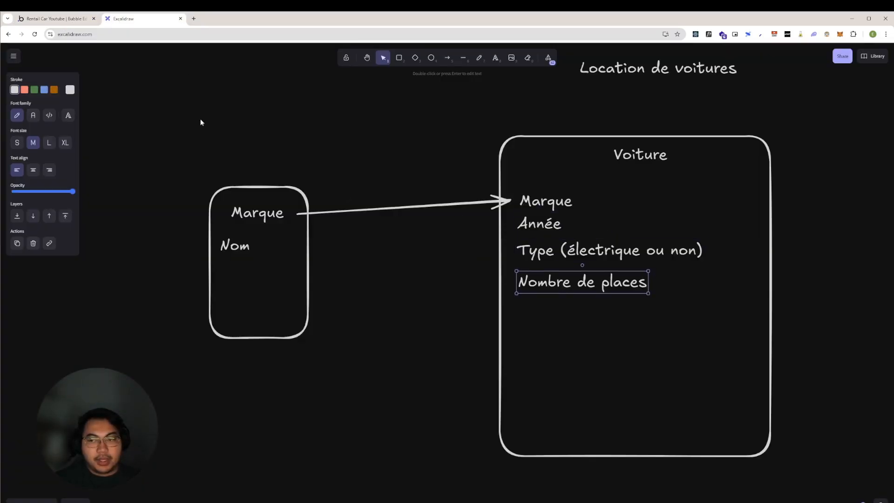
Return to Bubble and add a field named "year" of type number to the Car data type.
click(65, 19)
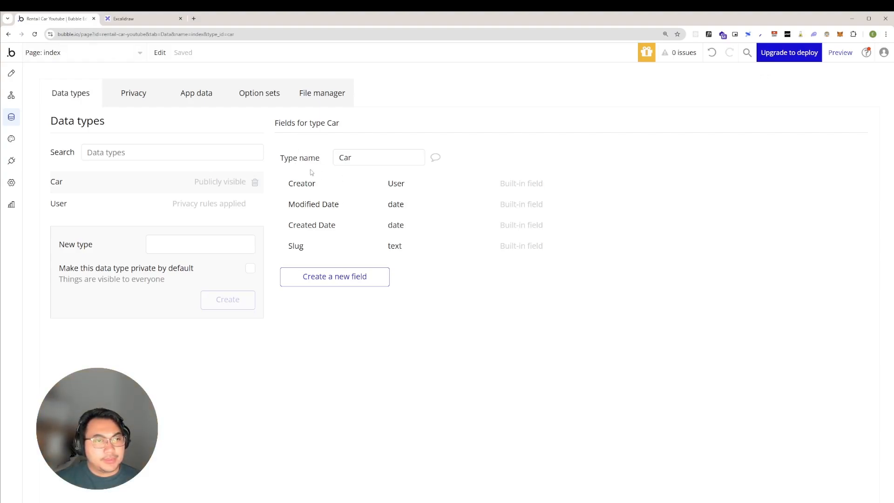
click(332, 278)
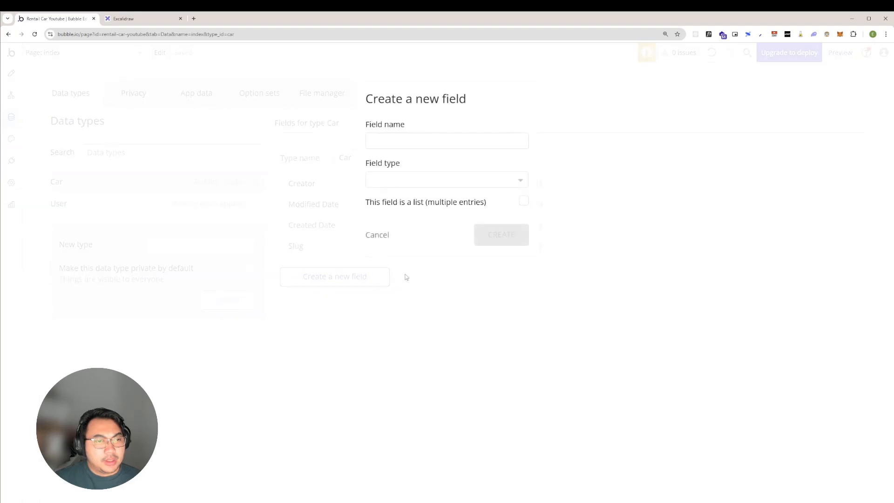
click(393, 141)
text(year)
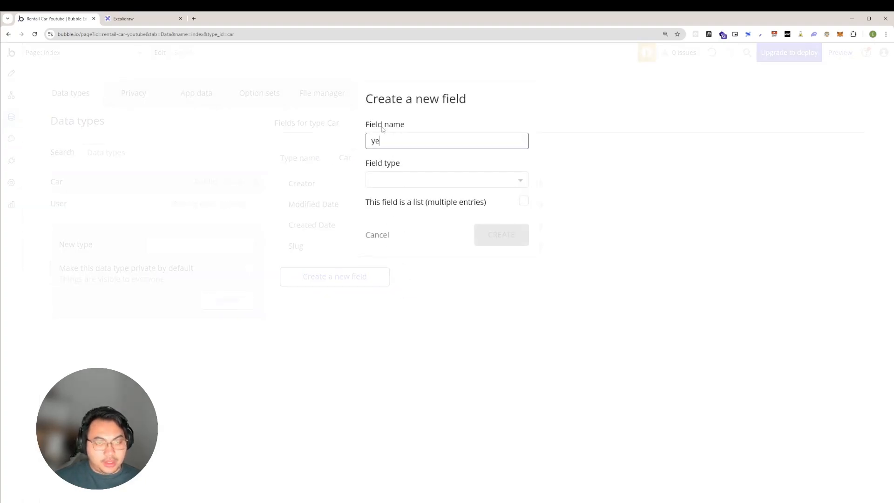
click(516, 182)
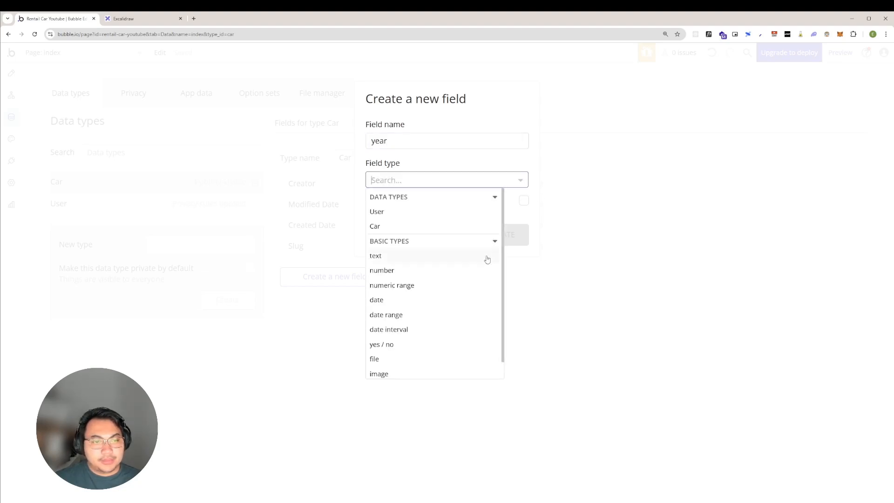
scroll(415, 302, down, 1)
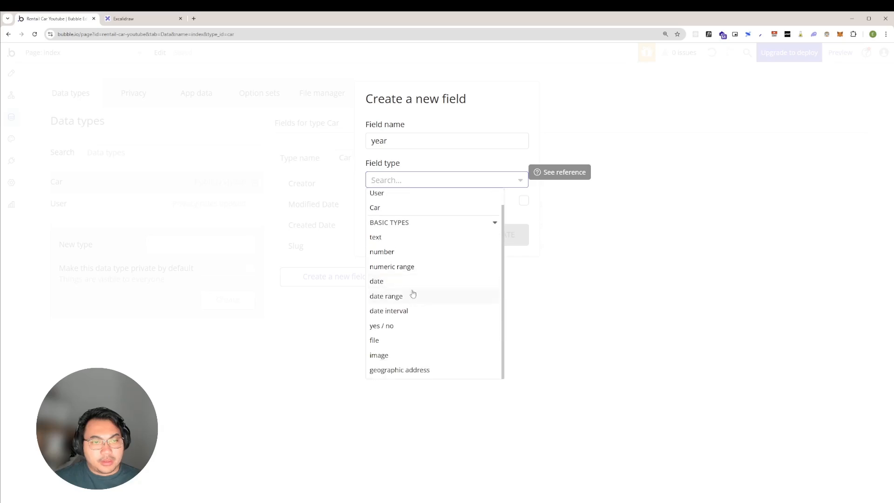
click(394, 254)
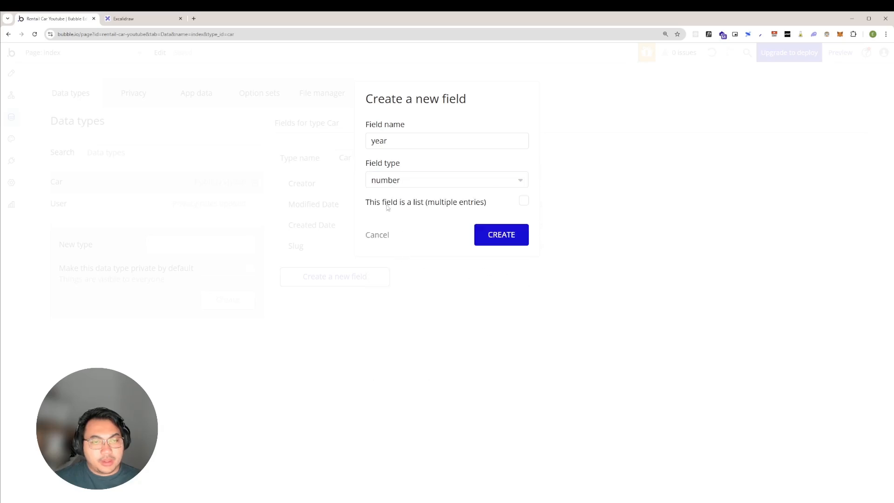
click(425, 180)
scroll(455, 256, down, 2)
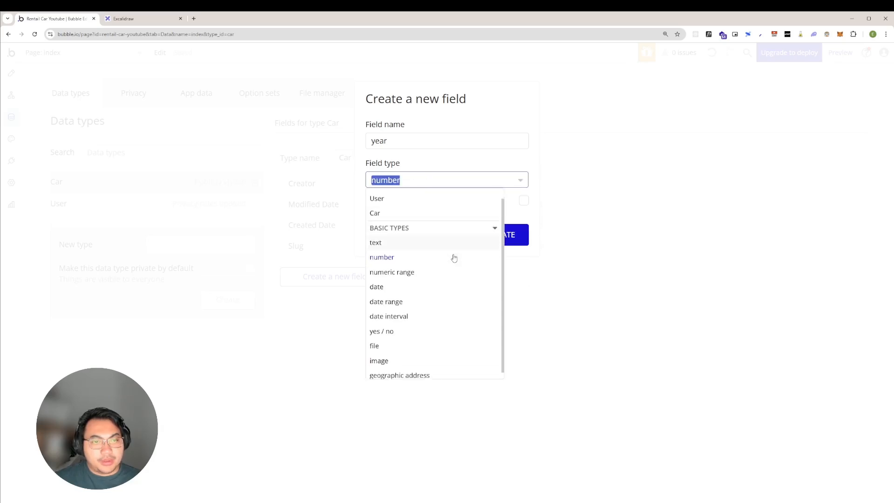
click(387, 255)
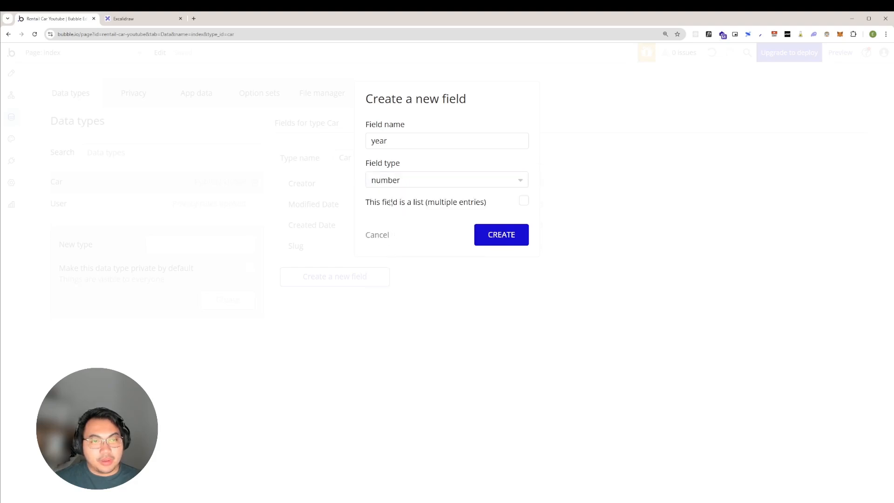
click(501, 235)
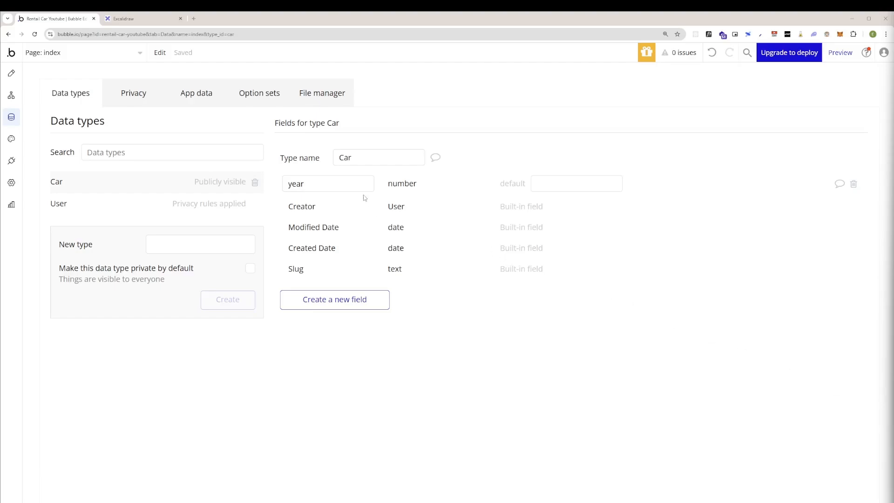
Add a yes / no field named "IsElectric" to the Car data type, checking the Excalidraw diagram for the attribute.
click(347, 300)
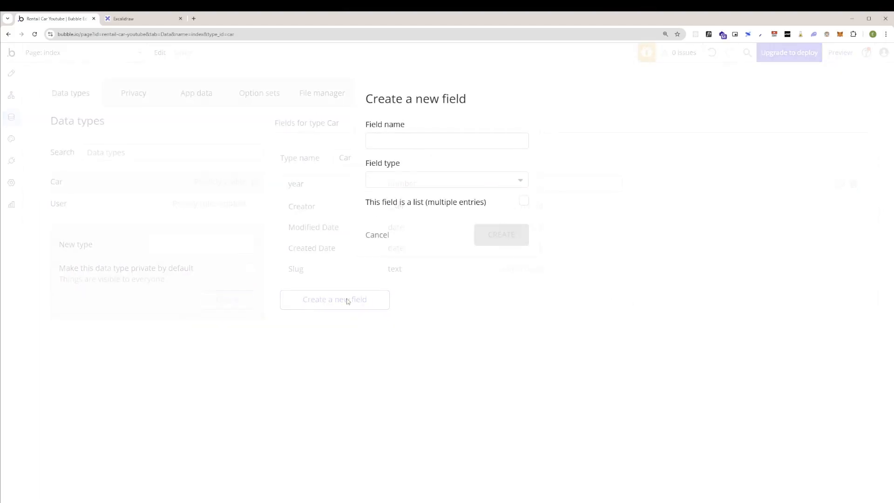
click(151, 21)
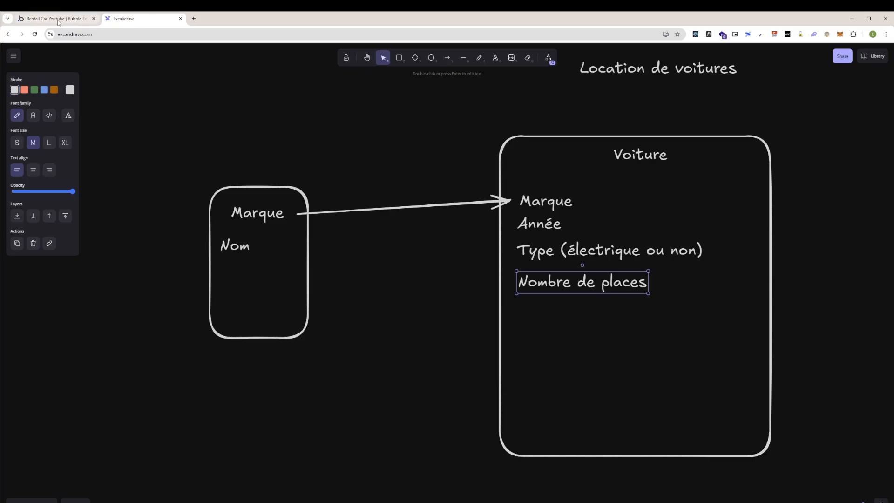
click(58, 21)
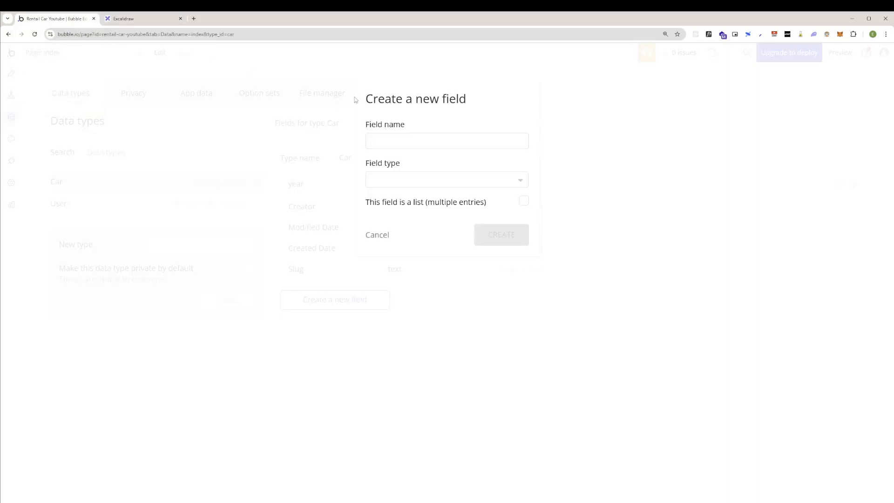
click(386, 181)
scroll(459, 238, down, 1)
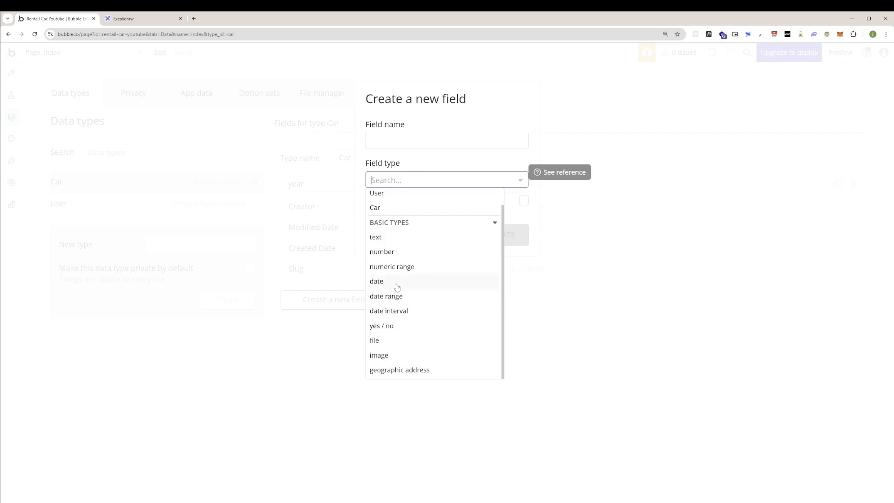
scroll(447, 318, up, 1)
scroll(448, 318, down, 1)
click(433, 333)
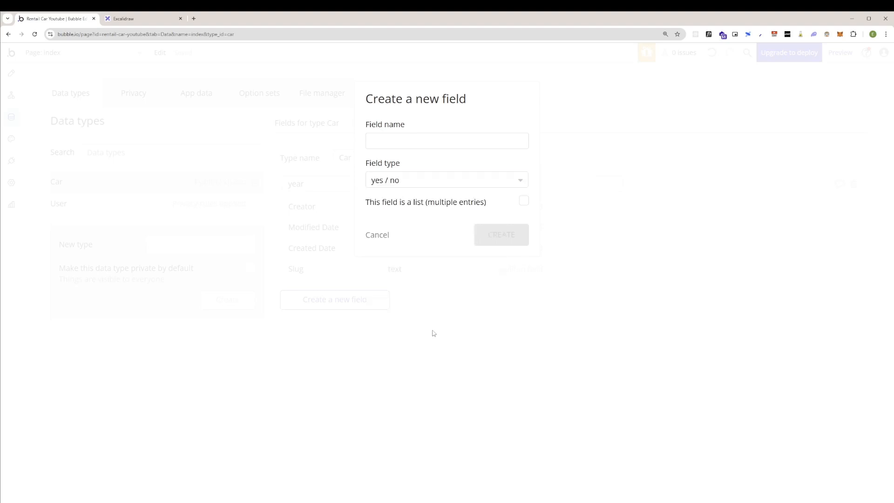
click(381, 143)
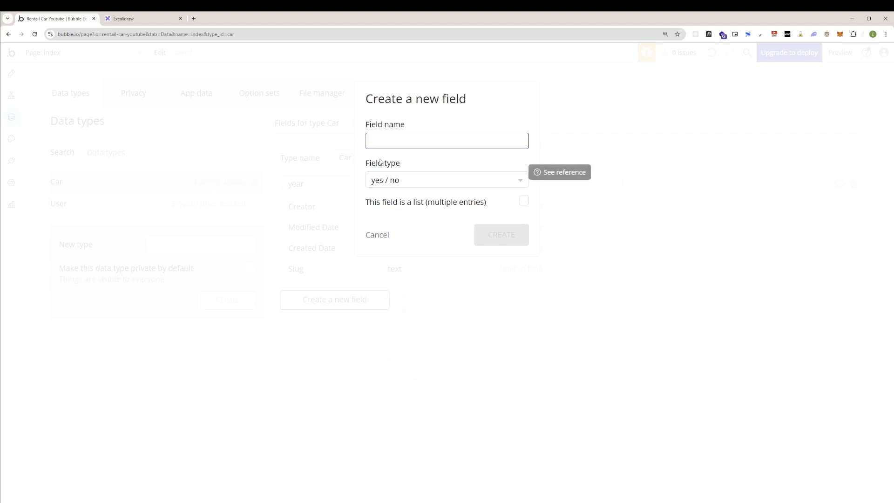
text(IsElectric)
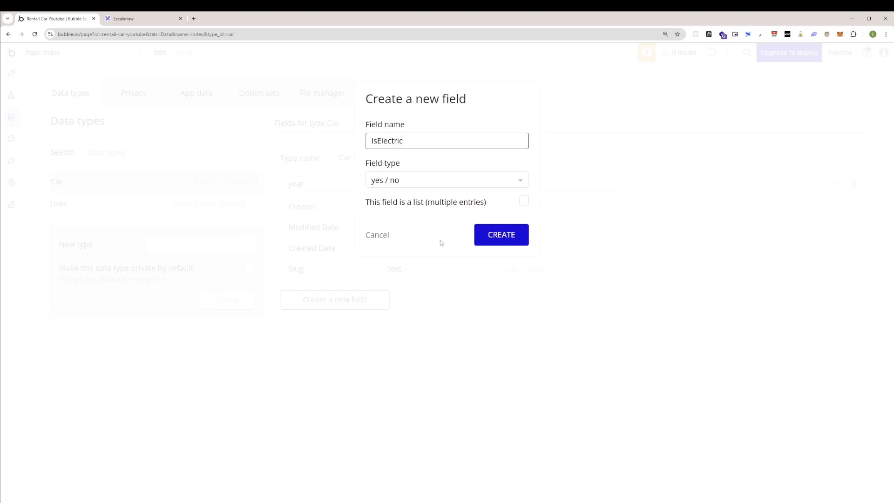
click(477, 238)
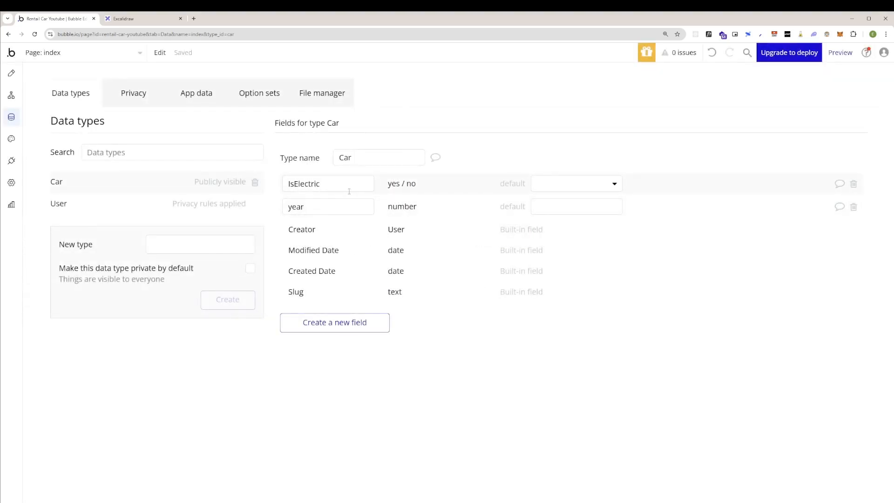
Check the Marque attribute in the Excalidraw diagram and create a matching data type named "Maker" in Bubble.
click(146, 20)
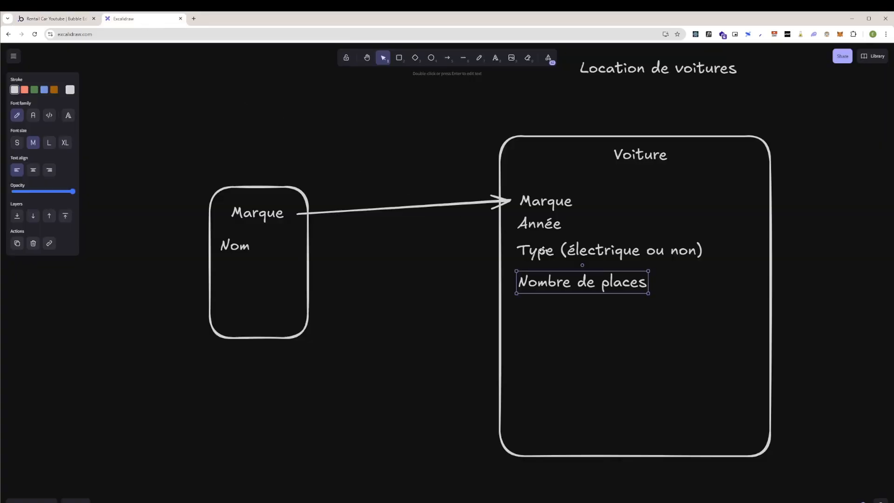
click(551, 206)
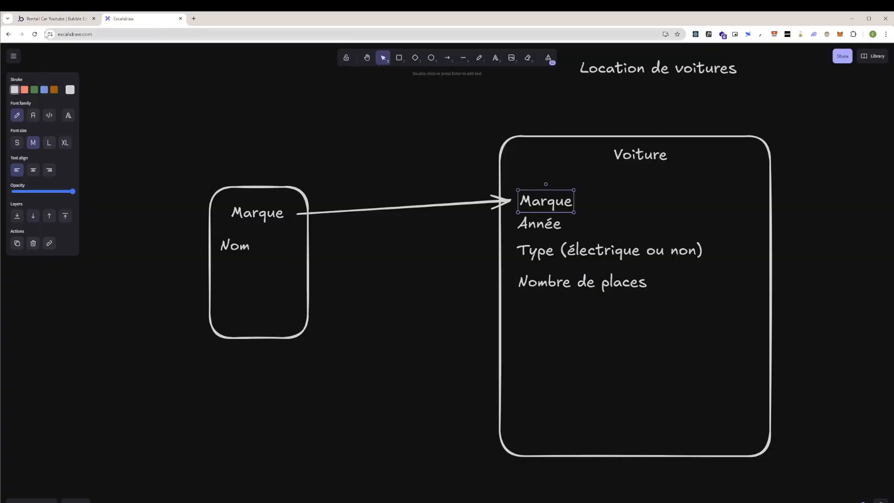
click(52, 19)
click(153, 241)
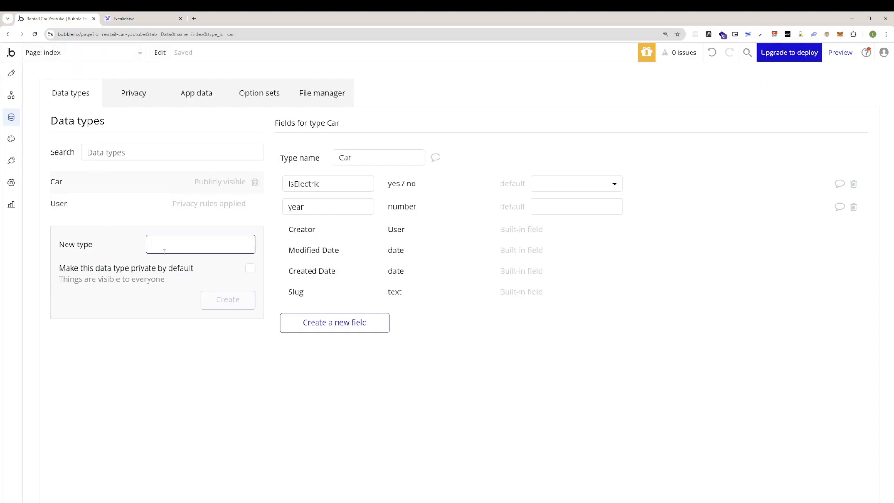
text(Maker)
key(Return)
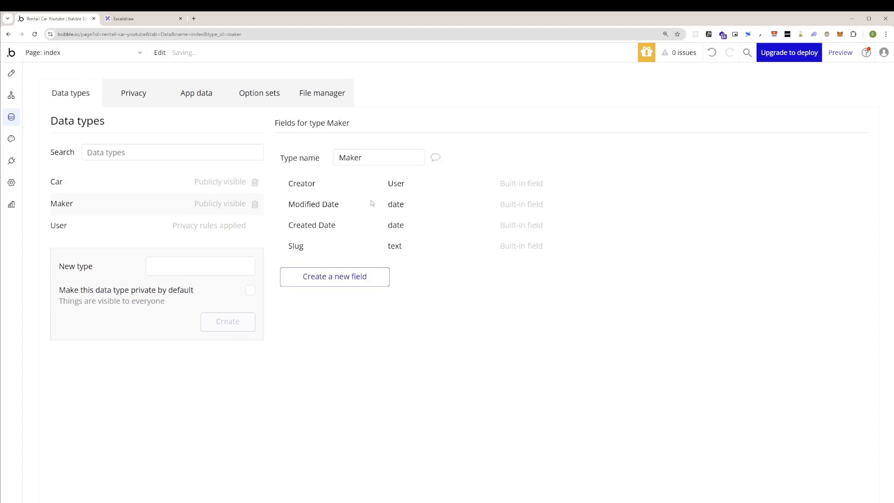
Add a text field named "Nom" to the Maker data type.
click(368, 282)
click(382, 141)
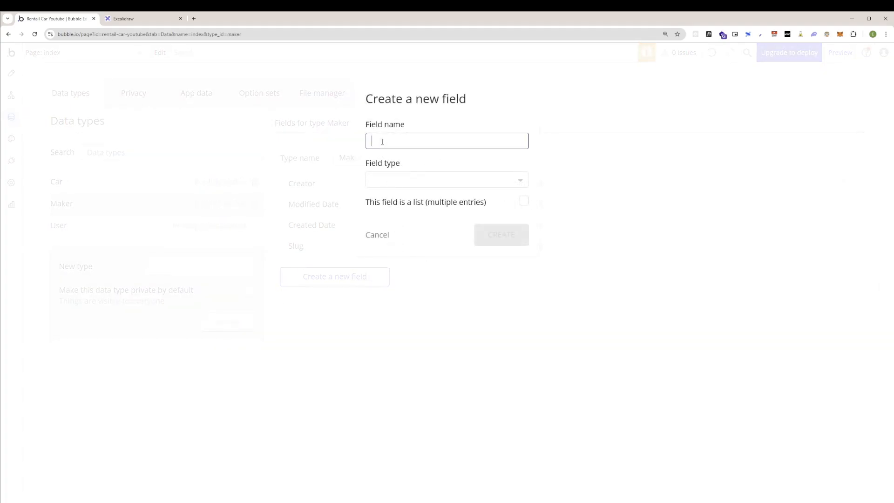
text(Nom)
click(390, 178)
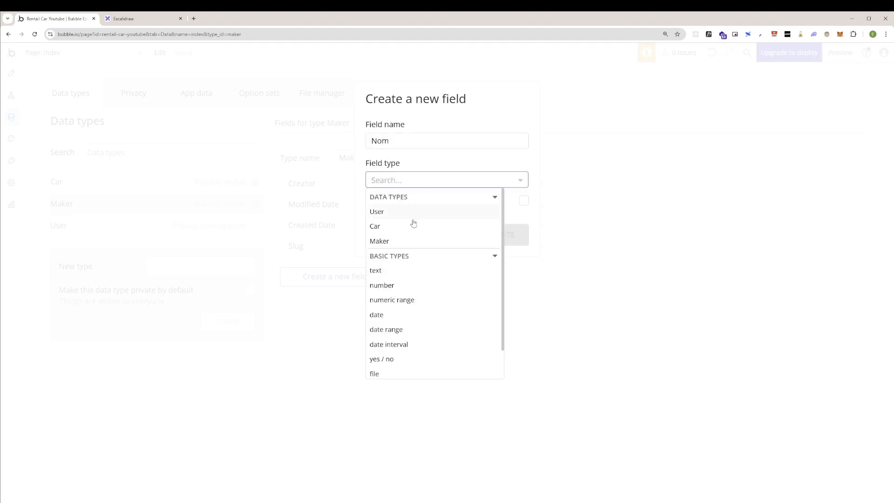
click(437, 270)
click(487, 240)
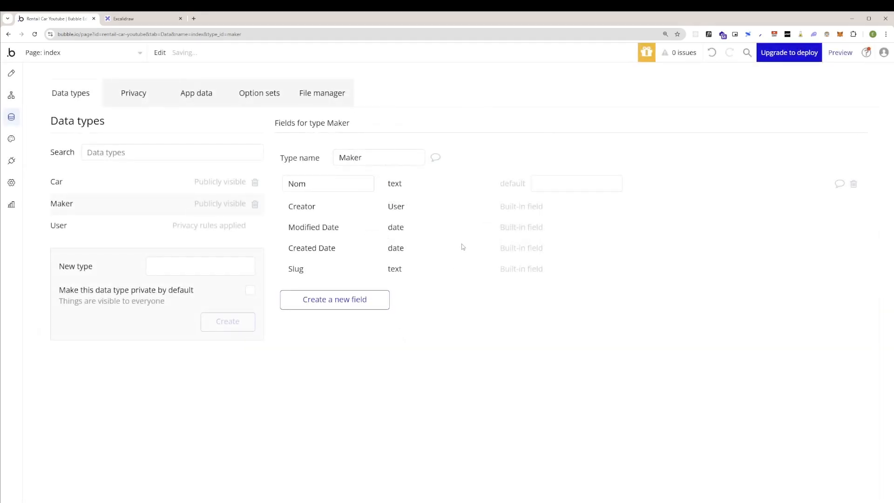
Add a field named "Maker" of type Maker to the Car data type.
click(223, 230)
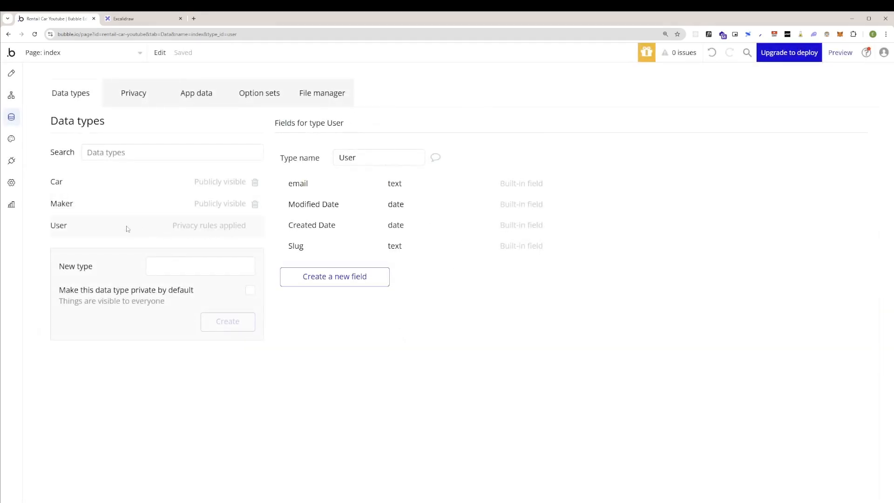
click(110, 191)
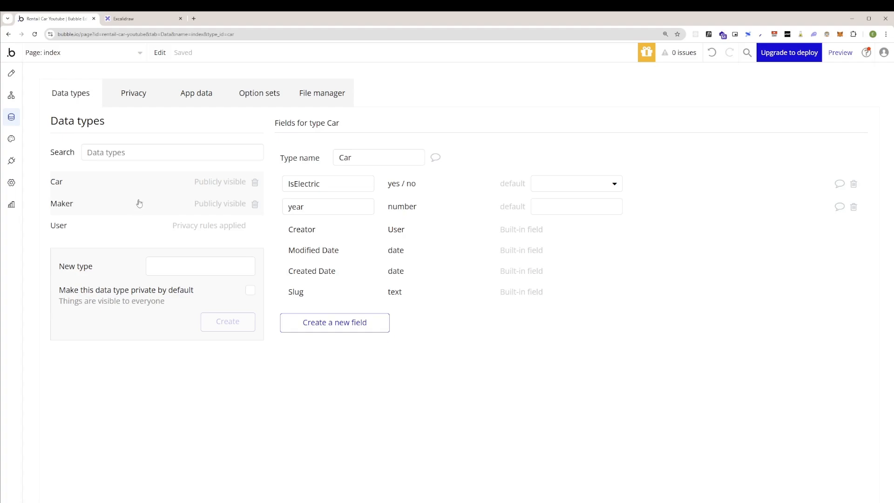
click(340, 326)
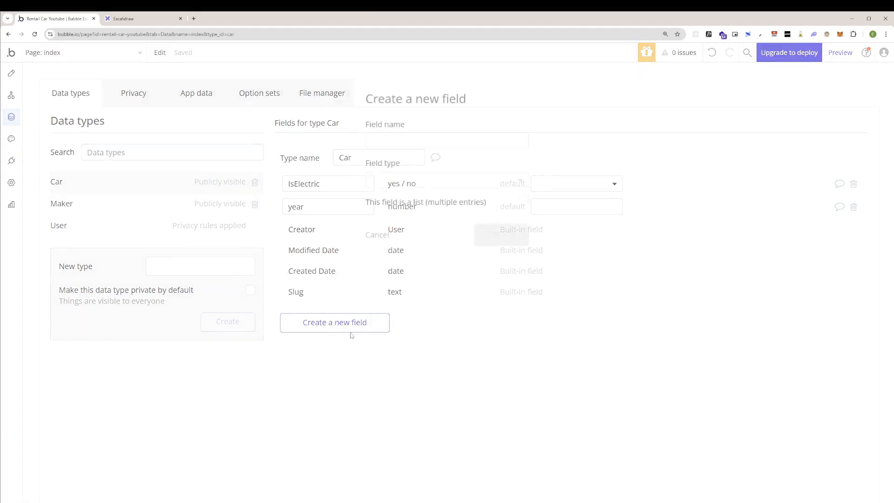
click(398, 143)
text(Maker)
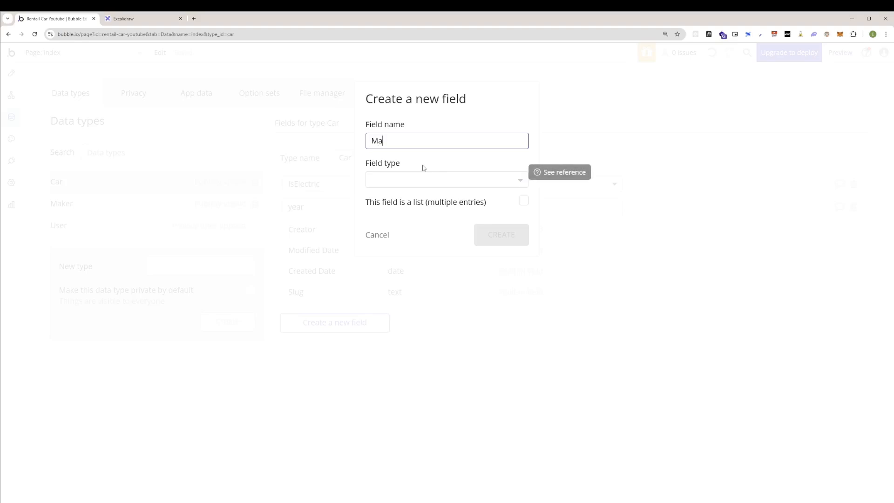
click(426, 179)
scroll(479, 243, down, 1)
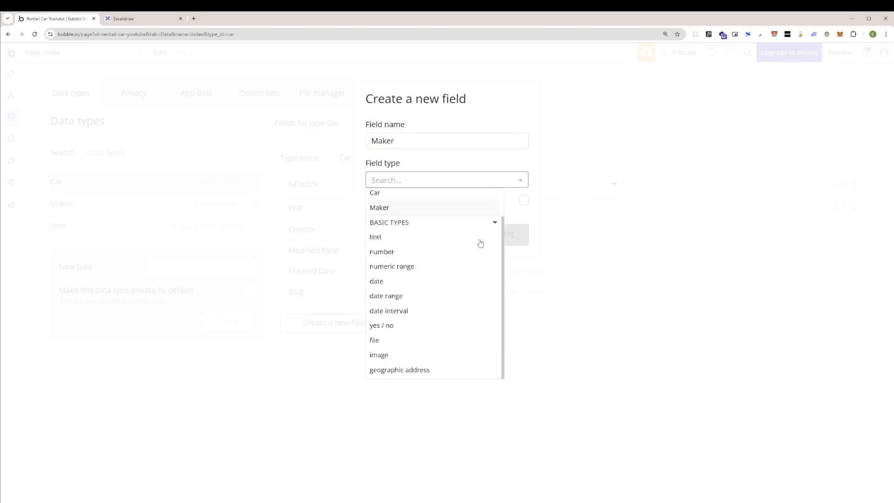
scroll(461, 247, up, 1)
click(395, 240)
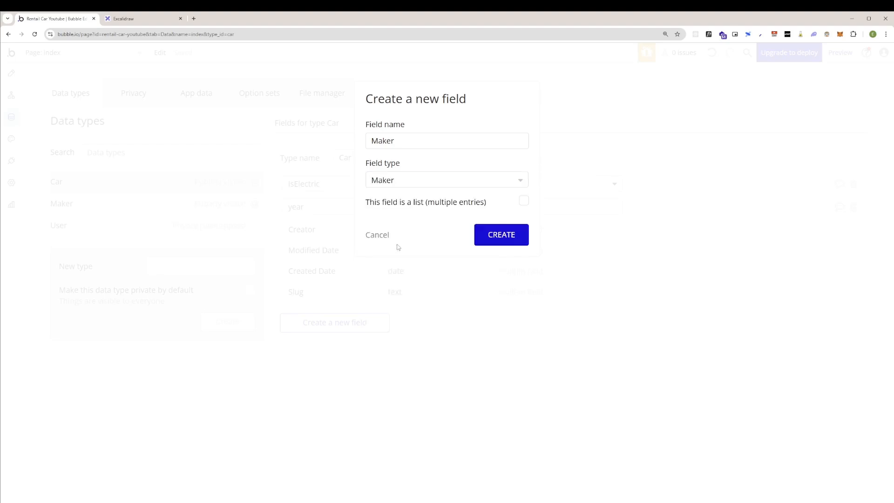
click(486, 239)
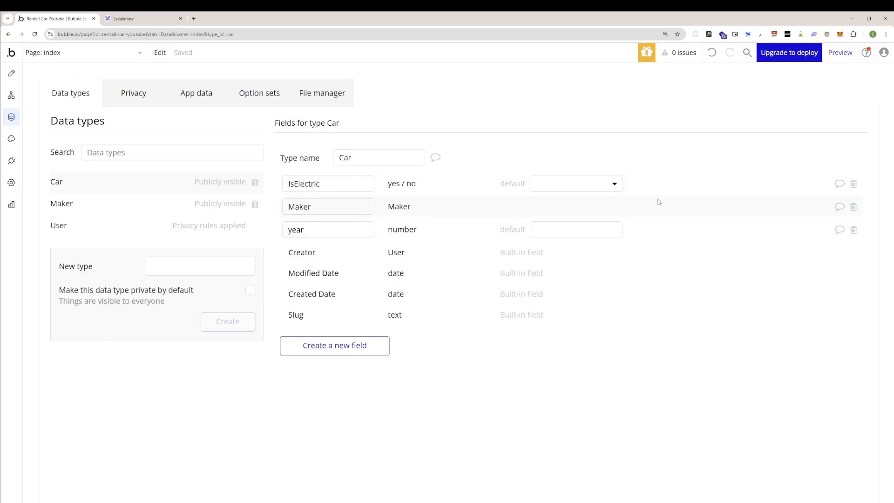
Compare the fields of the Car and Maker data types, including how Car references Maker.
click(548, 187)
click(549, 186)
click(89, 210)
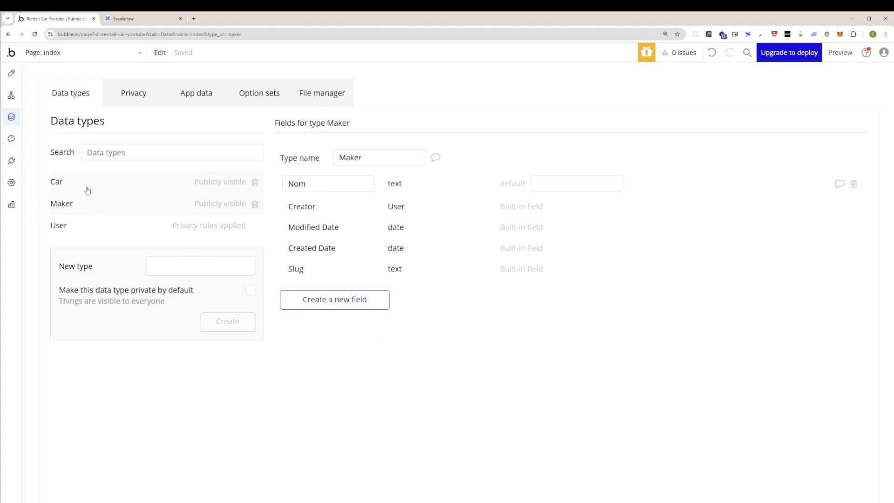
click(84, 190)
click(87, 201)
click(85, 190)
click(89, 202)
click(89, 189)
click(93, 203)
click(94, 187)
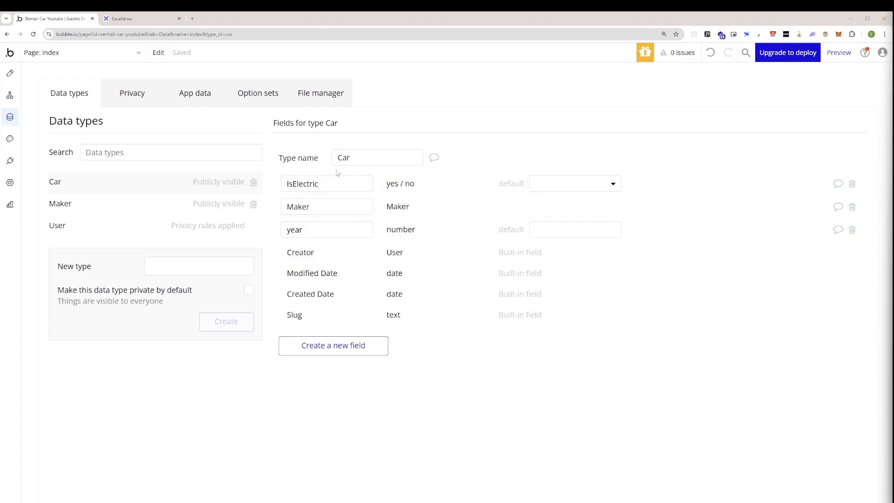
Create a Maker entry in the app data with Nom "BMW" and slug "bmw".
click(198, 103)
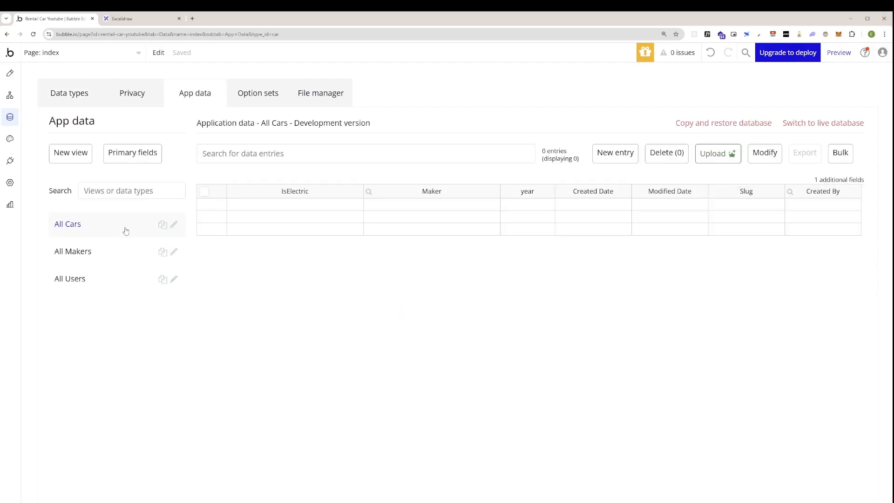
click(120, 253)
click(276, 204)
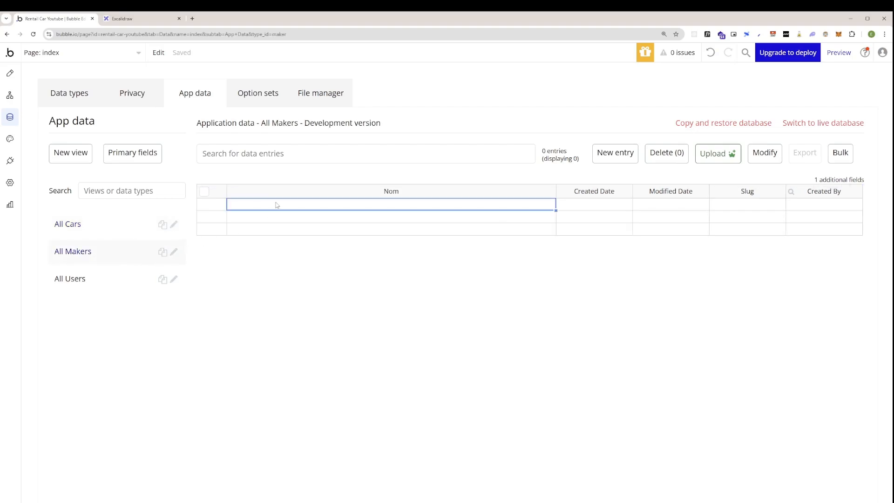
click(612, 158)
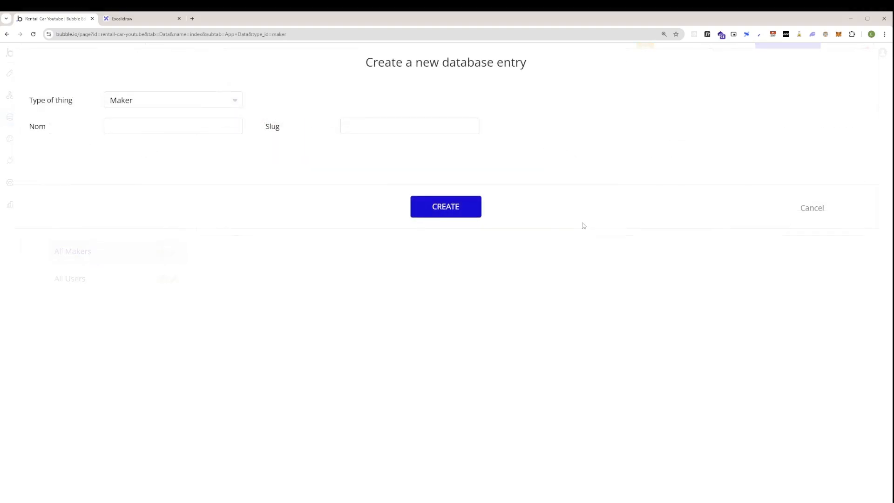
click(171, 122)
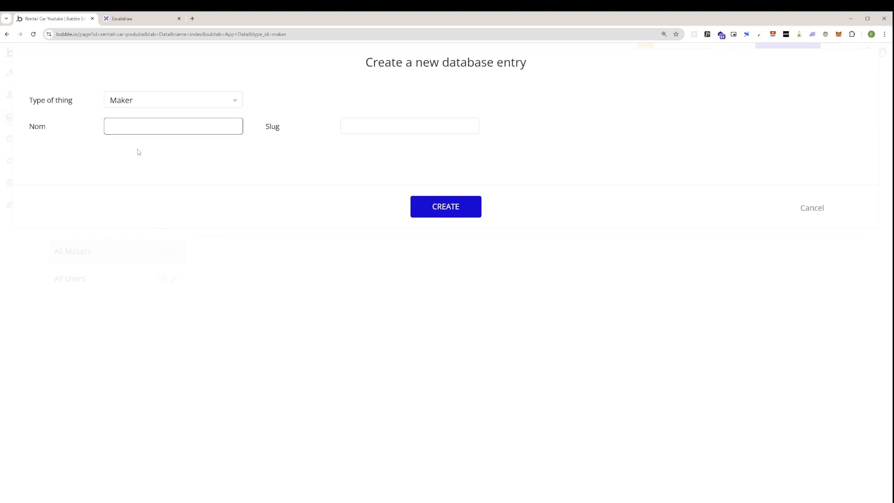
text(MBW)
key(BackSpace)
key(BackSpace)
key(BackSpace)
text(BMW)
click(355, 133)
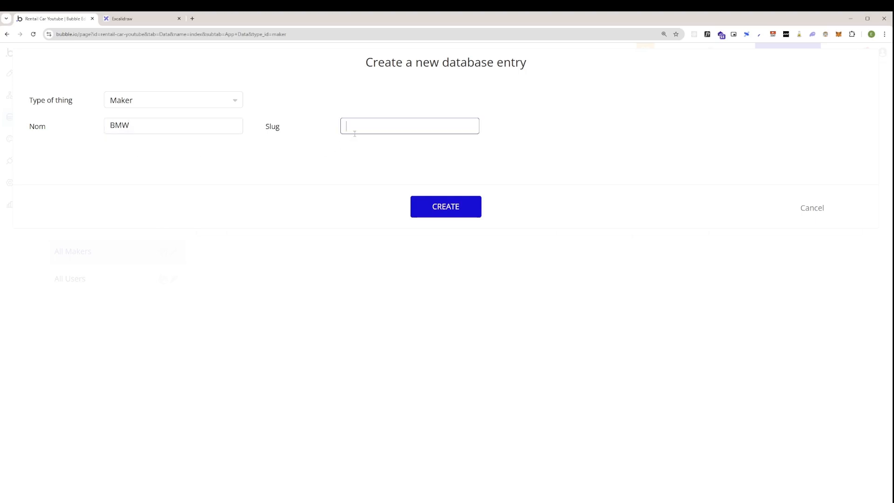
text(bmw)
drag(381, 131, 345, 129)
drag(218, 125, 104, 129)
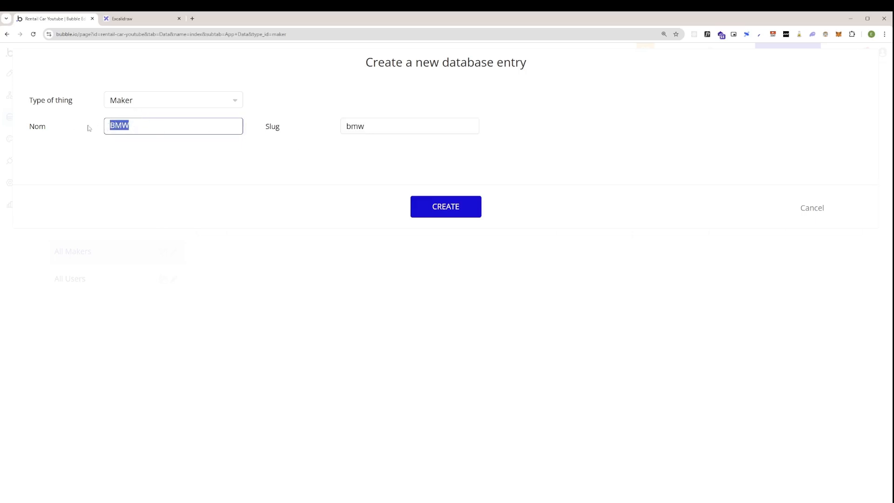
click(475, 214)
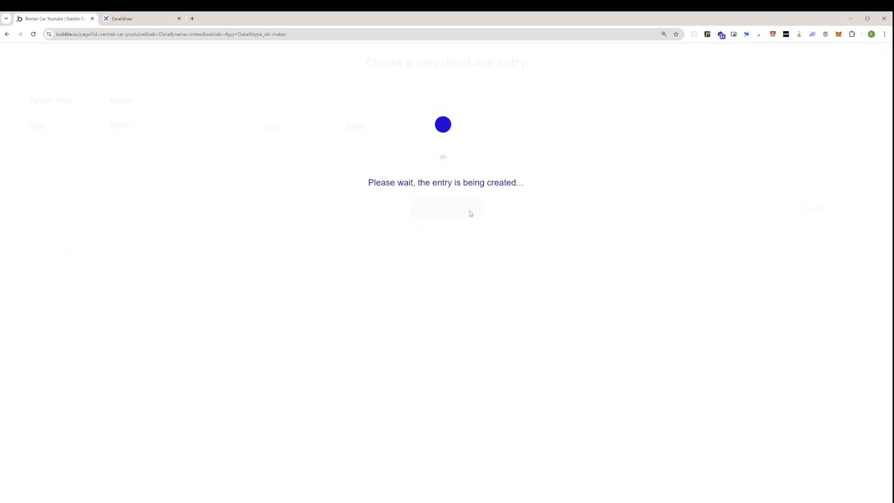
click(461, 189)
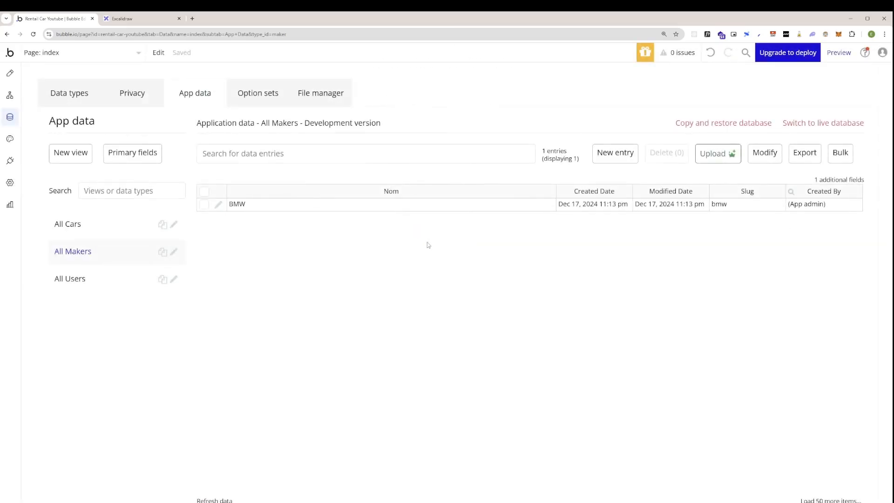
Create a second Maker entry with Nom "Ford" and slug "ford".
click(613, 154)
click(225, 125)
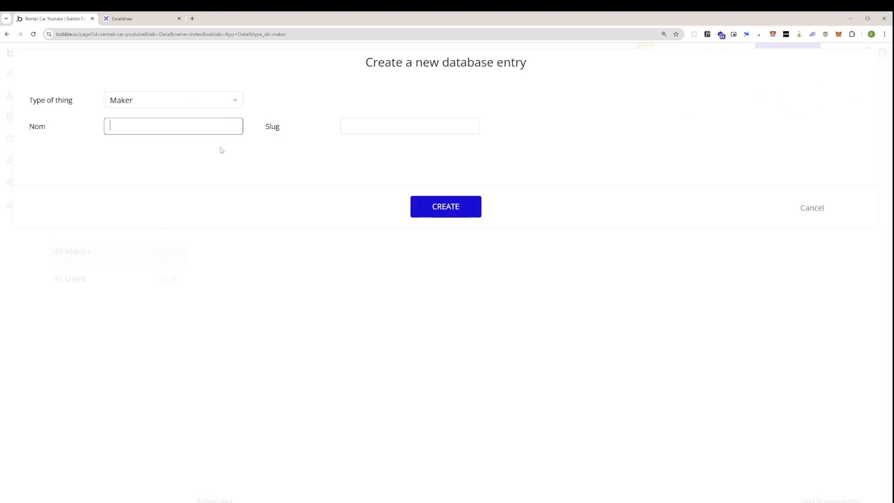
text(Ford)
click(343, 127)
text(ford)
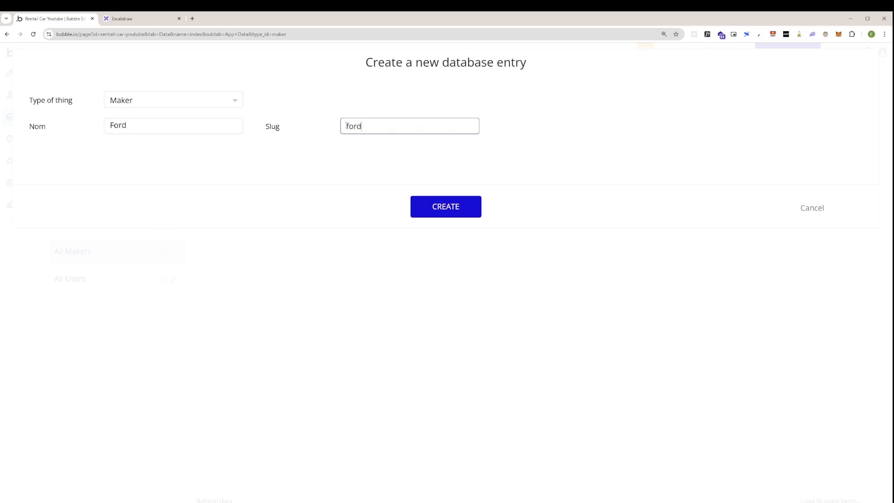
click(414, 200)
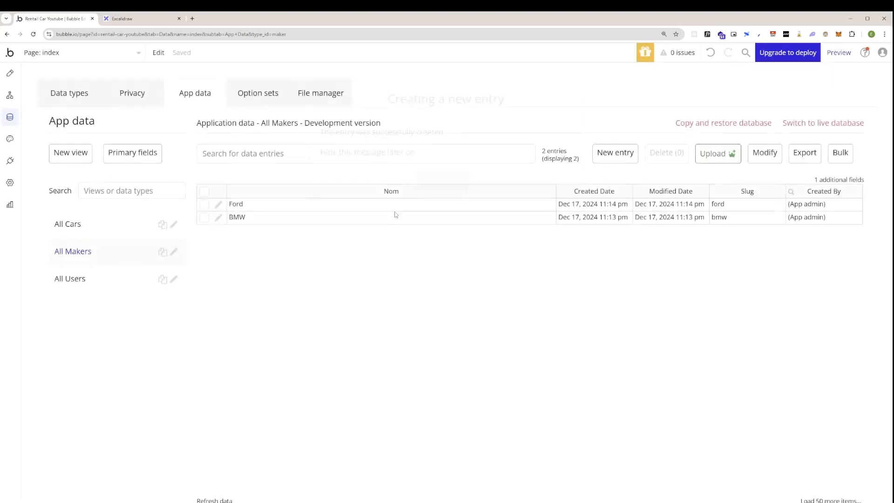
Create a third Maker entry with Nom "VW" and slug "vw".
click(605, 156)
click(221, 126)
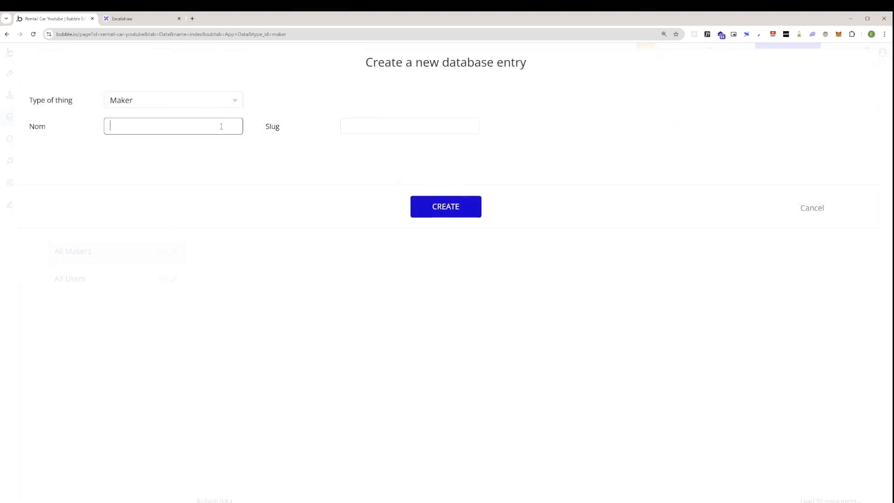
text(VW)
click(403, 128)
text(vw)
click(425, 200)
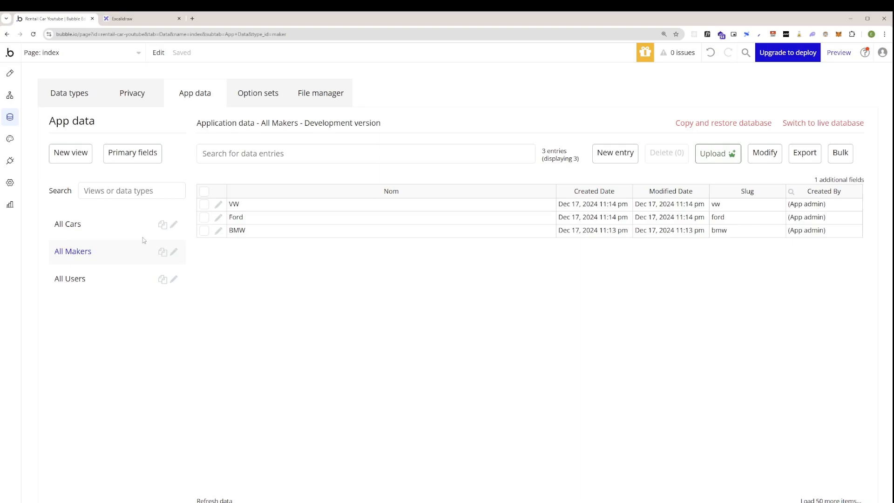
Start a new database entry under All Cars and set IsElectric to no.
click(117, 234)
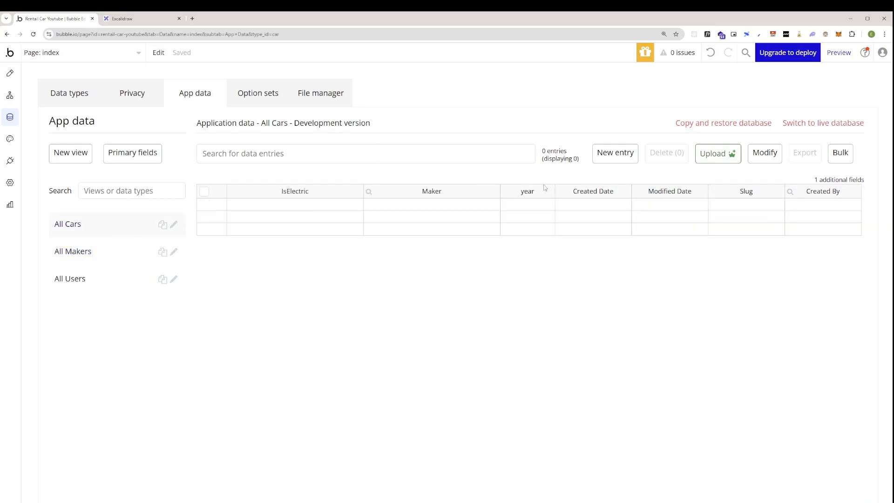
click(609, 162)
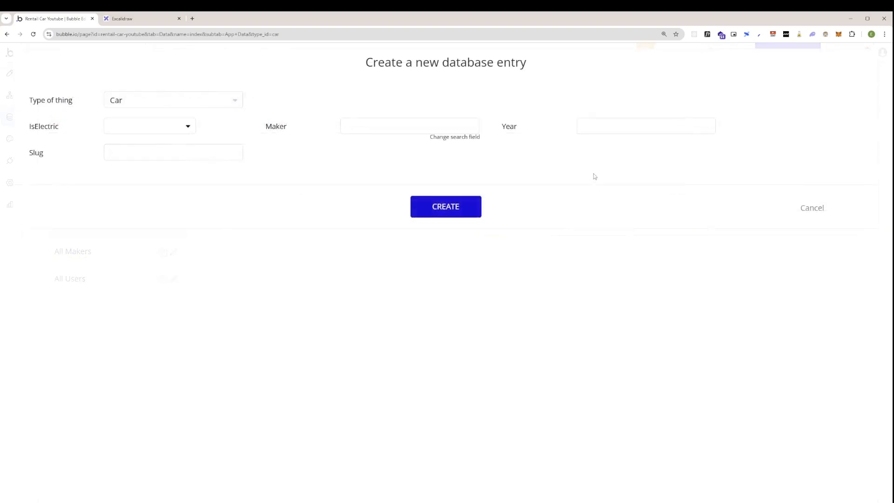
click(168, 131)
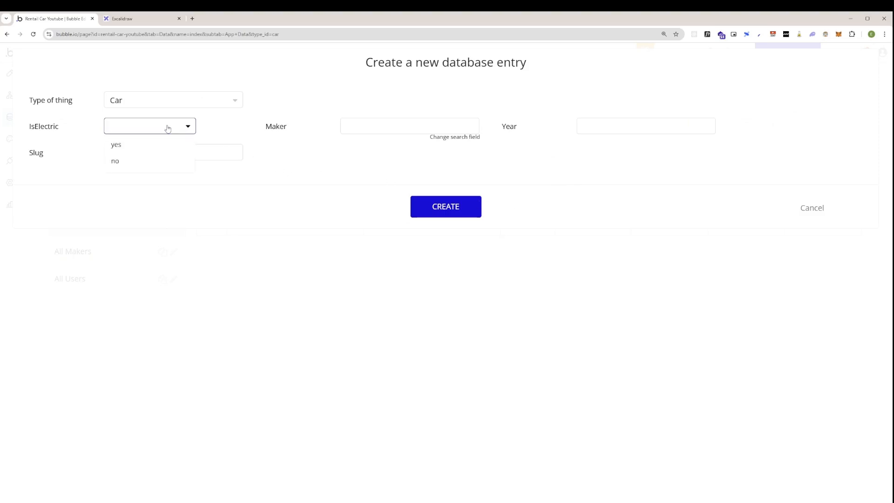
click(149, 163)
Check the primary display fields, then try to assign the new Car entry's Maker by searching for "bmw".
click(370, 131)
click(456, 136)
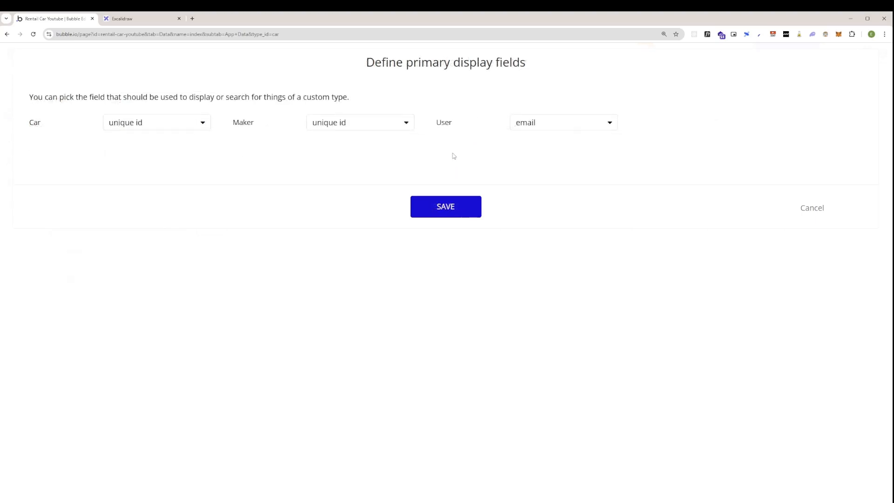
click(431, 212)
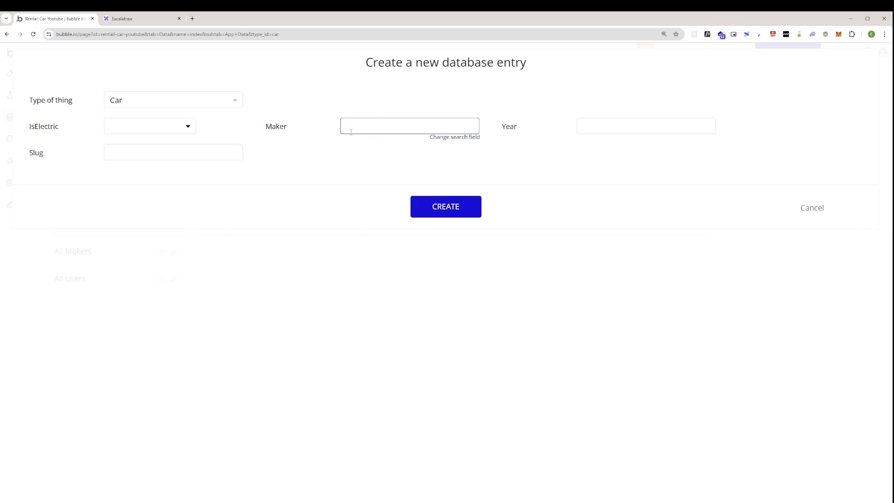
text(bmw)
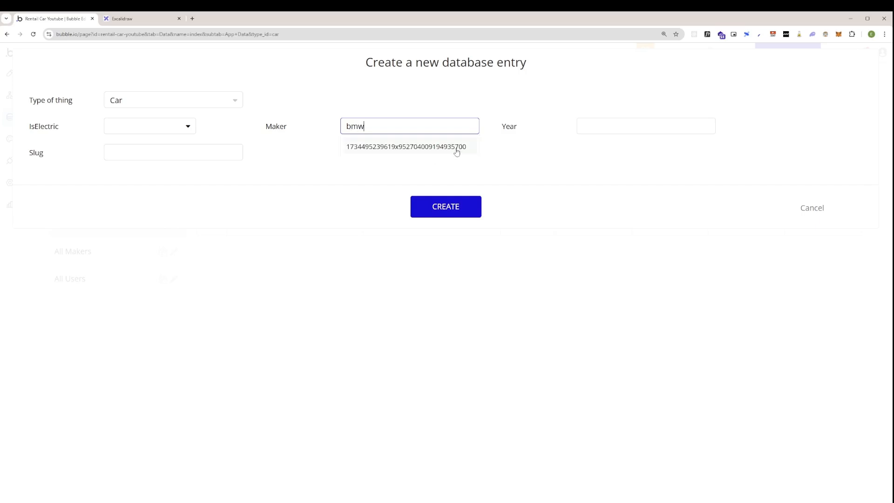
click(404, 148)
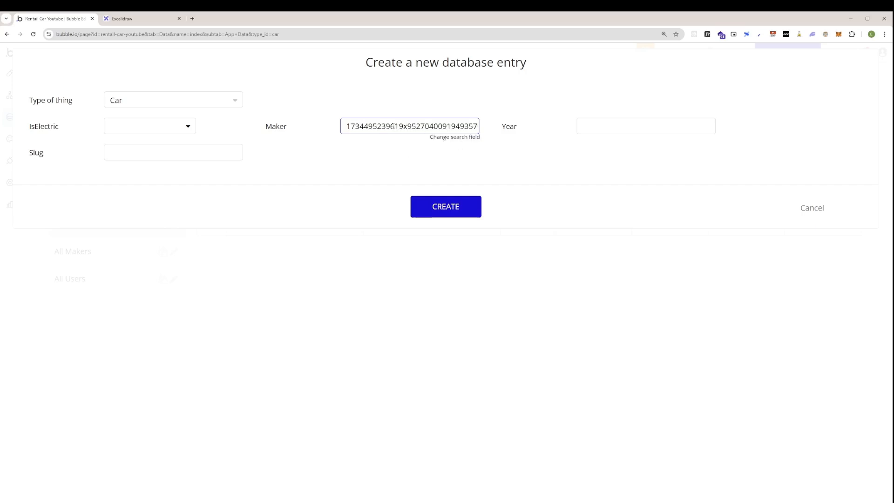
drag(348, 126, 488, 131)
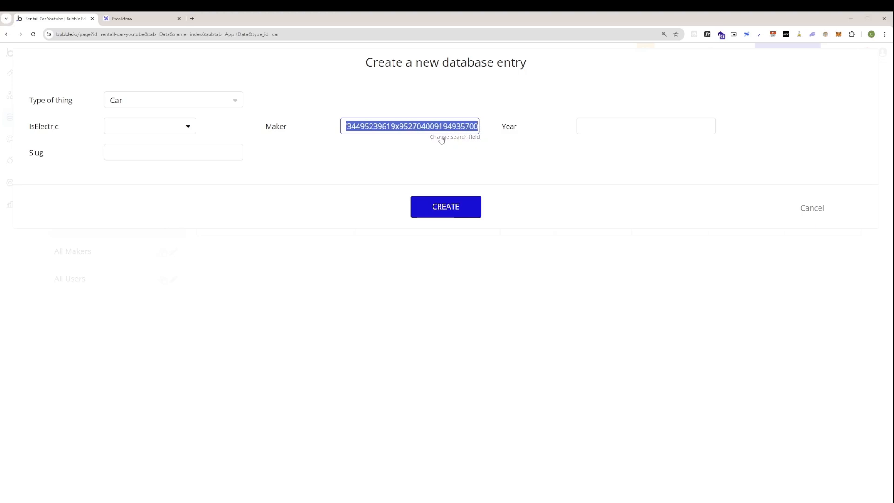
key(ctrl+plus)
key(ctrl+plus)
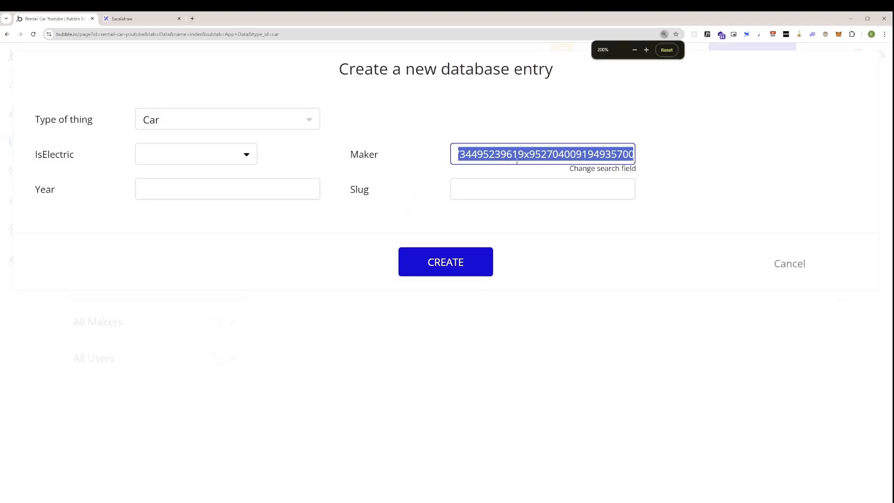
Set the primary display field of the Maker type to Nom and save it.
click(578, 169)
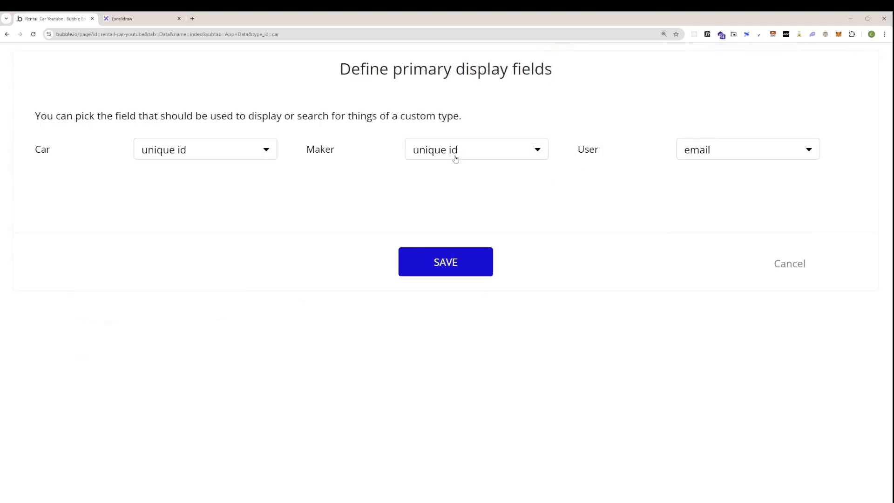
click(455, 160)
click(449, 174)
click(437, 267)
Fill in the new Car entry with Maker BMW, Year 2022 and IsElectric no.
click(497, 157)
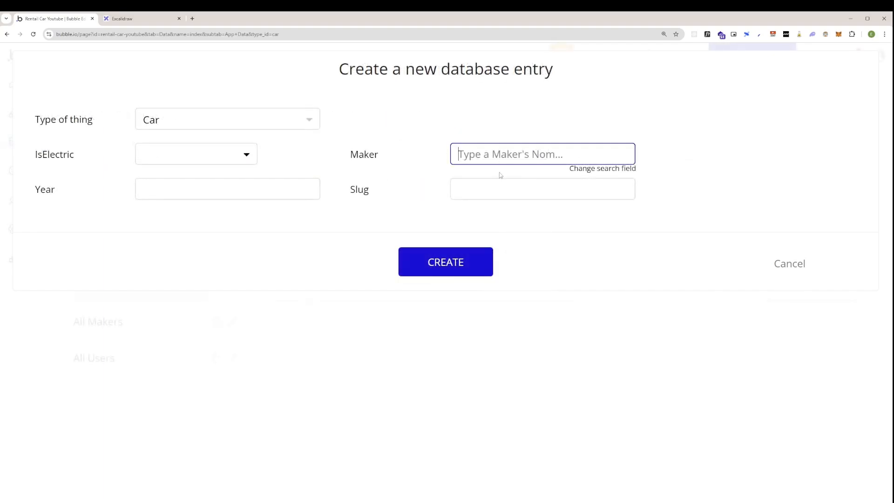
text(bmw)
click(475, 184)
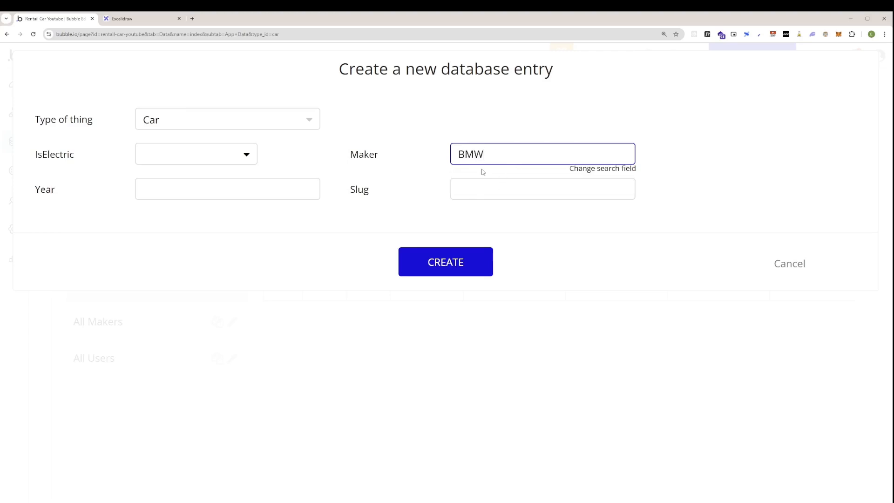
click(285, 192)
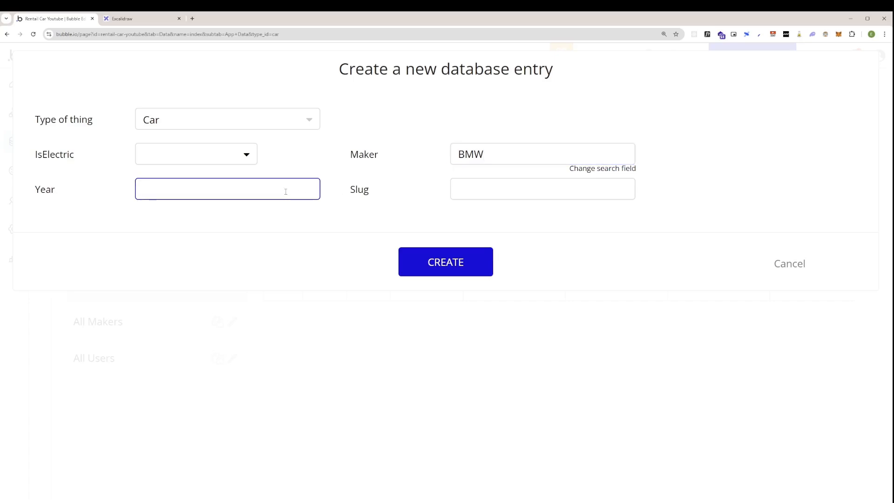
text(2022)
click(247, 158)
click(216, 199)
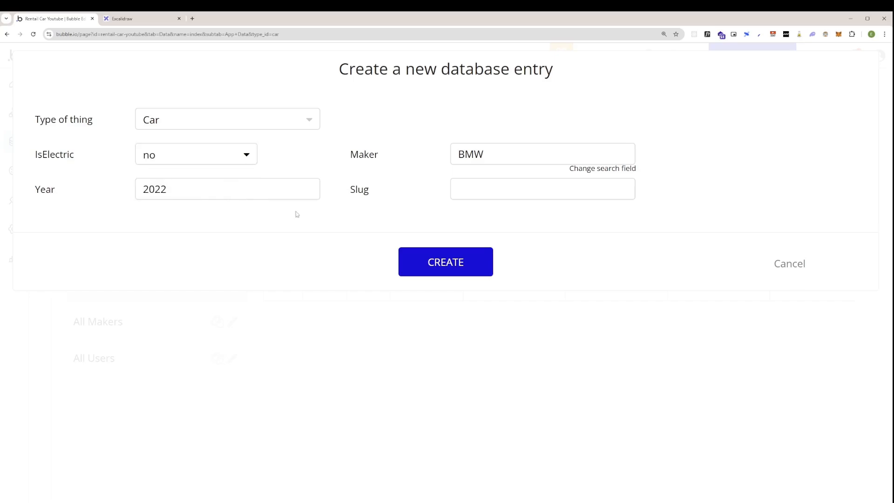
click(463, 189)
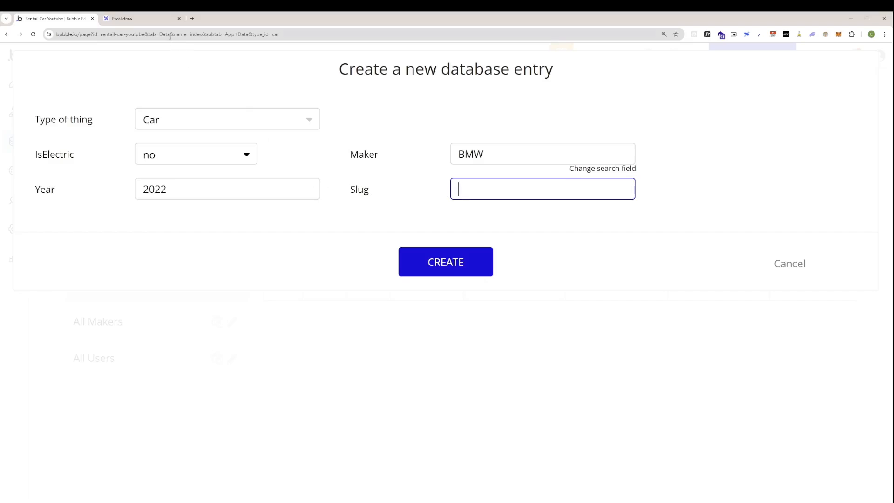
Switch to Excalidraw and add the text "Nom de la voiture" below "Nombre de places" in the Voiture box.
click(154, 21)
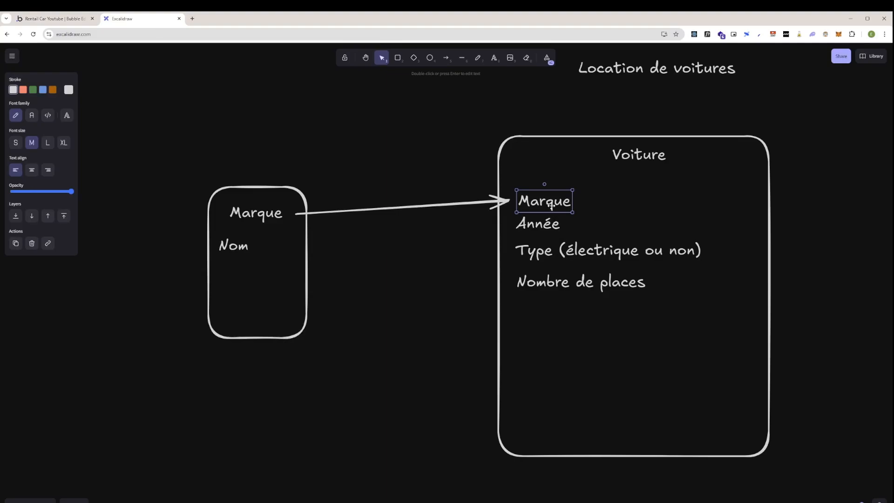
drag(551, 205, 548, 311)
double_click(548, 312)
text(M)
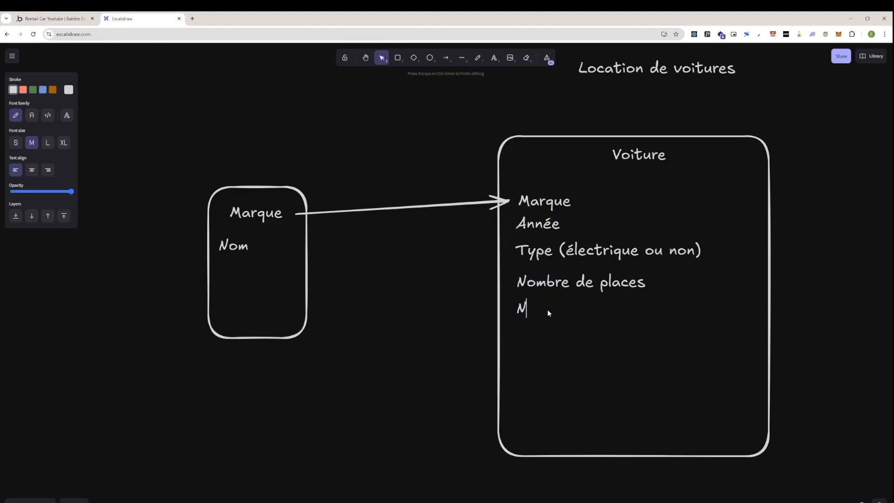
text(om:dfe la)
key(BackSpace)
key(BackSpace)
key(BackSpace)
key(BackSpace)
key(BackSpace)
text(voiture)
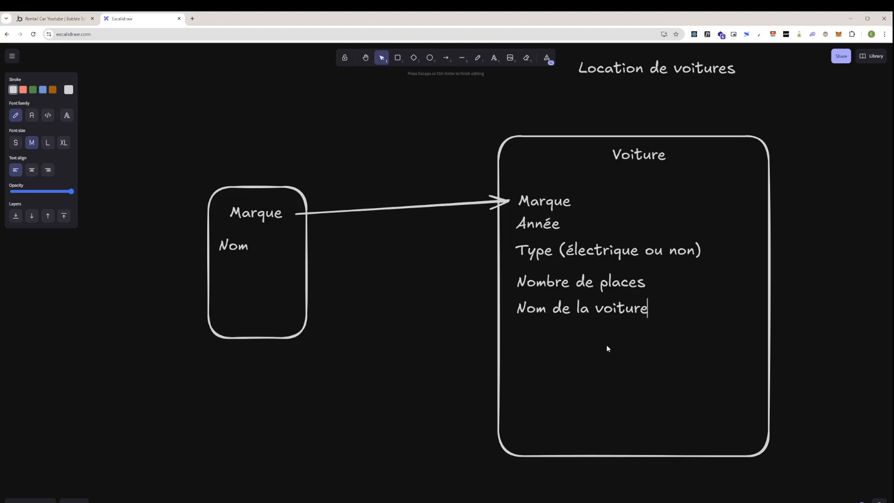
Shorten the new label in the Voiture box to "Nom" and finish editing it.
drag(552, 308, 641, 312)
key(BackSpace)
key(Delete)
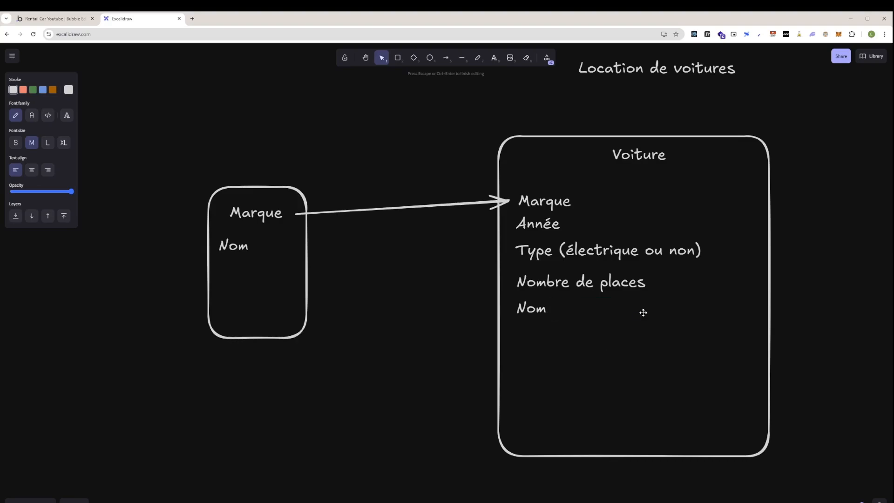
click(249, 144)
Switch back to Bubble, set the slug to "bmw" and create the BMW Car entry.
click(70, 19)
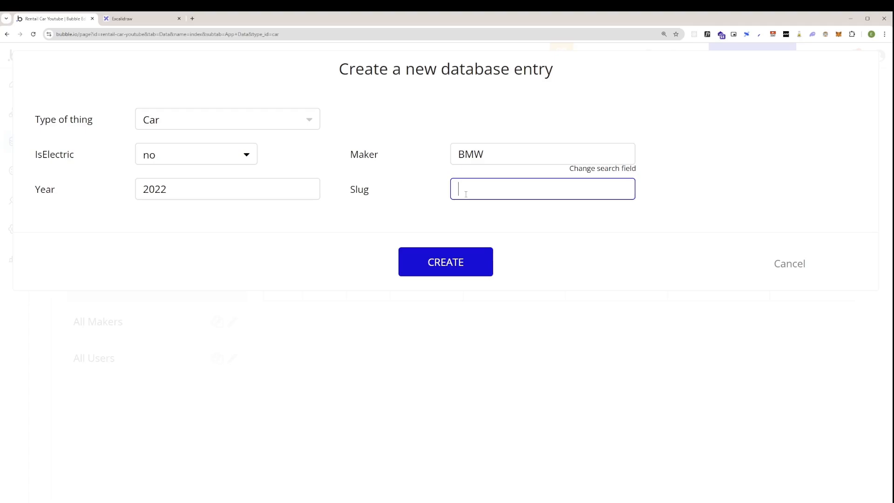
click(456, 272)
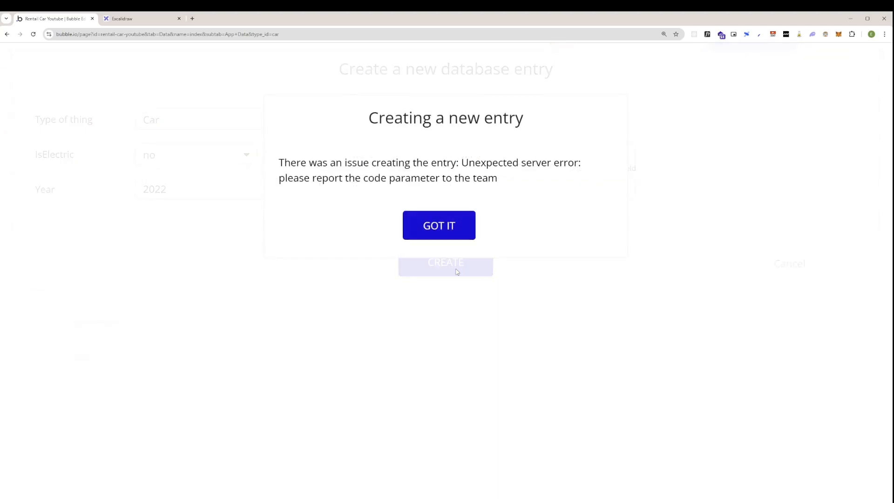
click(458, 231)
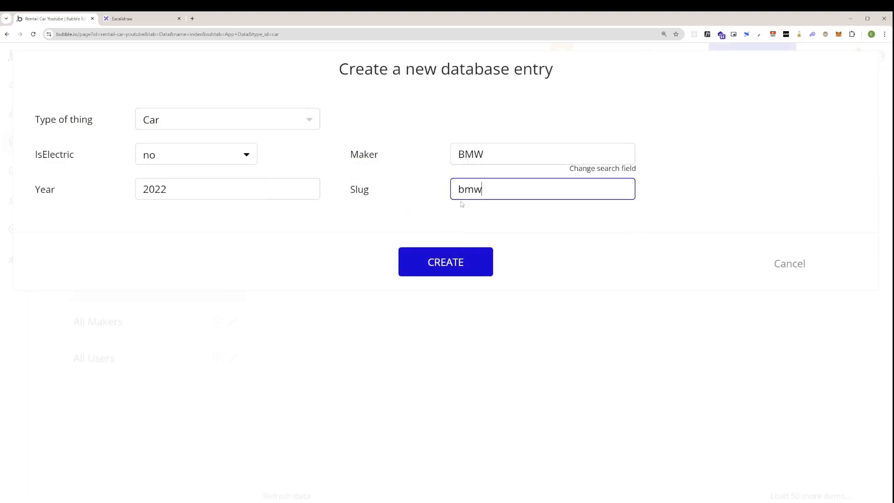
click(440, 257)
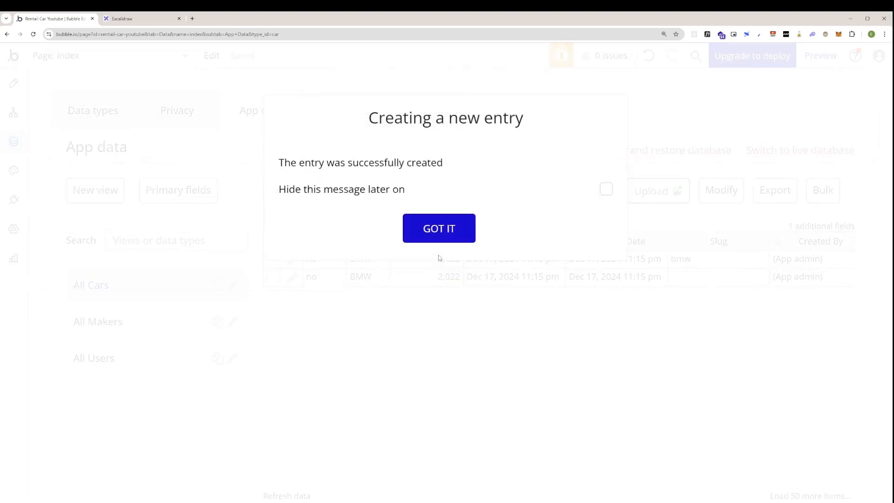
click(442, 233)
Add a field called "name" of type text to the Car data type.
click(103, 118)
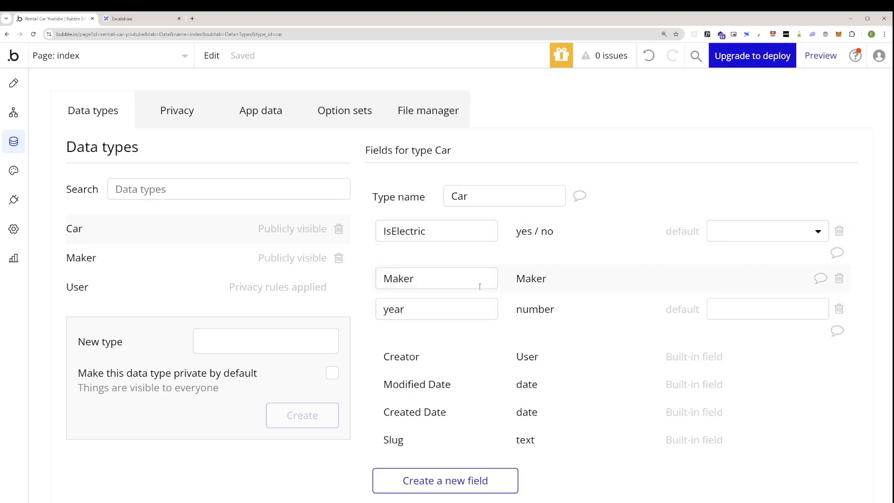
click(437, 480)
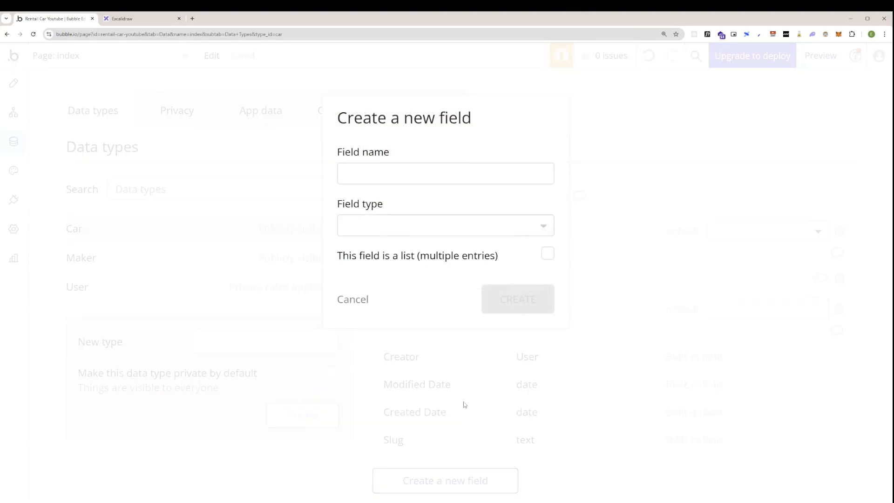
click(400, 177)
text(name)
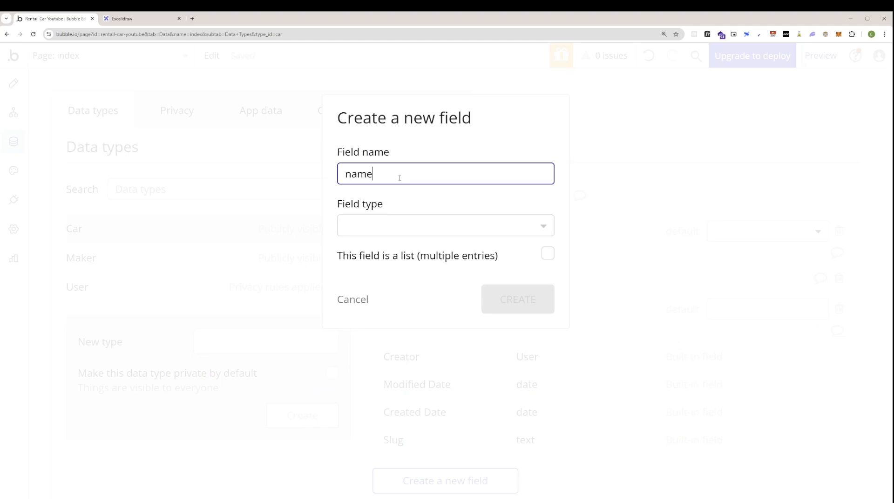
click(392, 228)
click(385, 349)
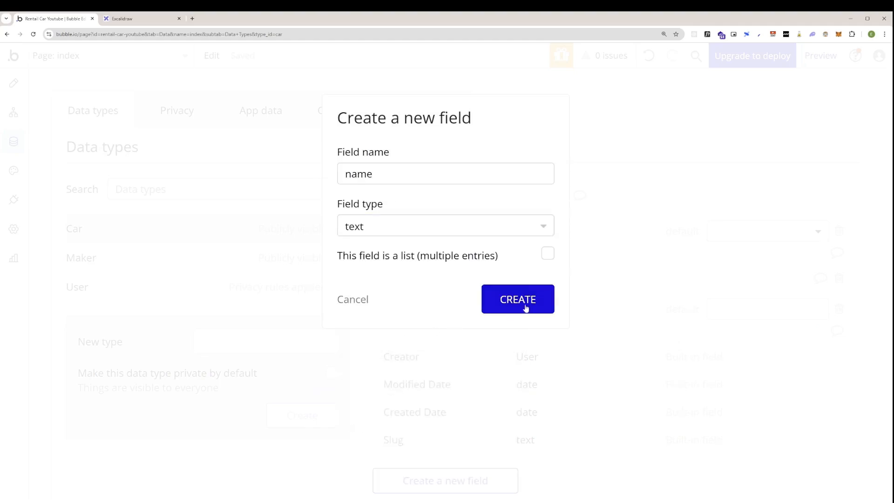
click(525, 303)
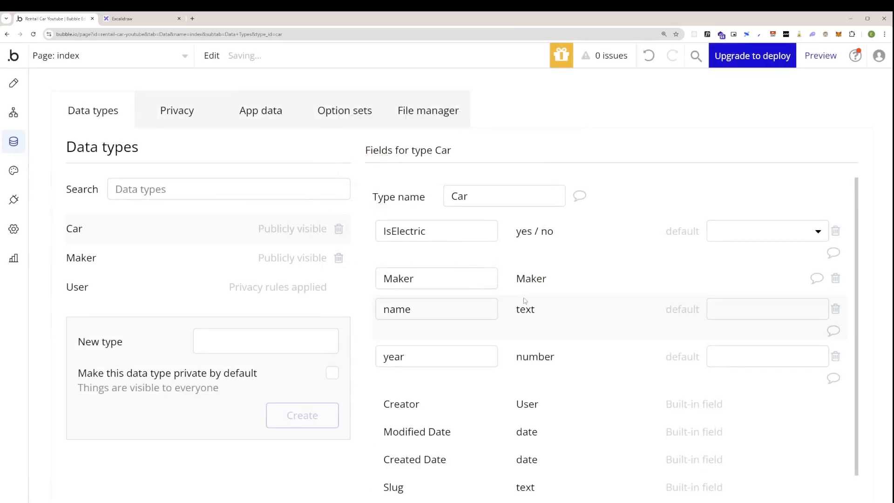
Delete the duplicate BMW entry without a slug from All Cars in the app data.
click(255, 120)
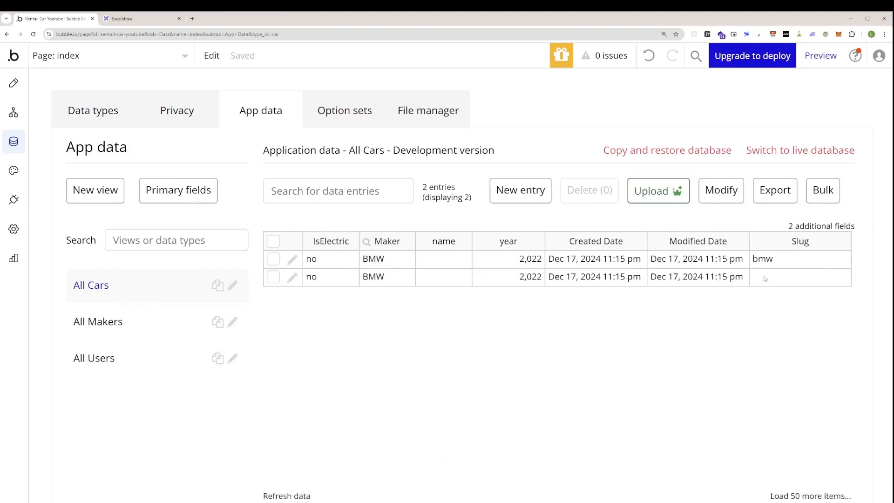
click(292, 278)
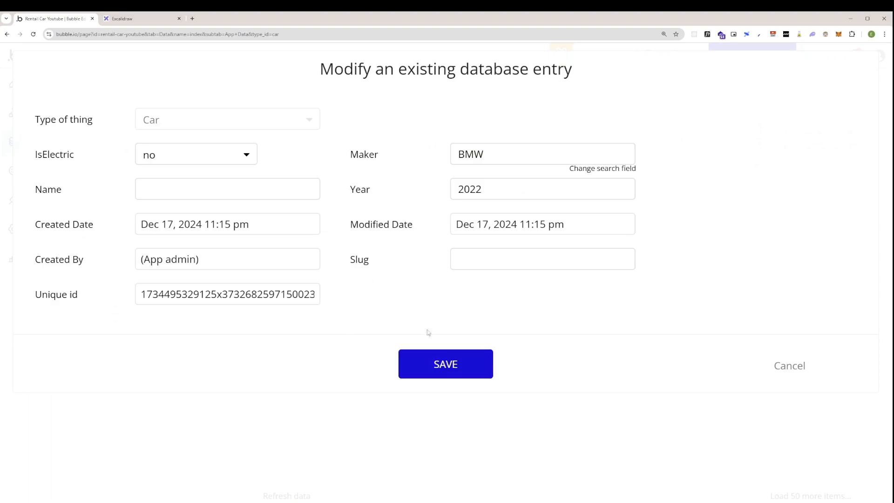
click(791, 366)
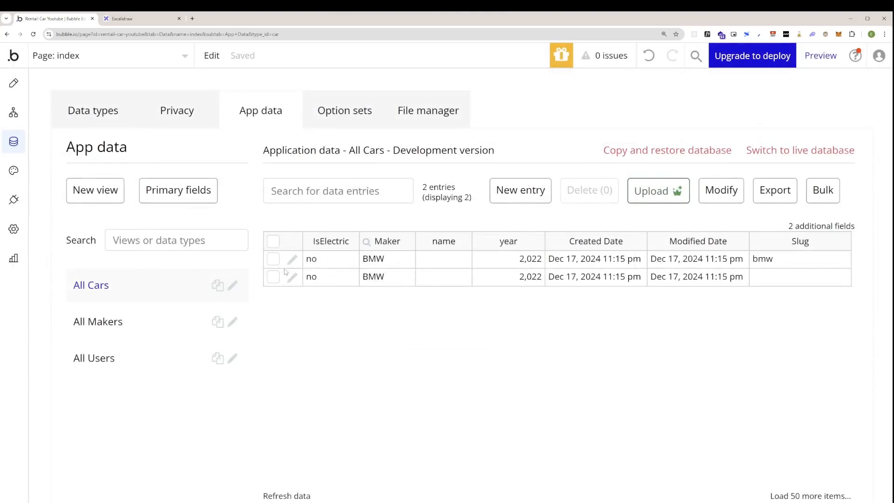
click(273, 261)
click(273, 276)
click(273, 260)
click(590, 190)
click(457, 214)
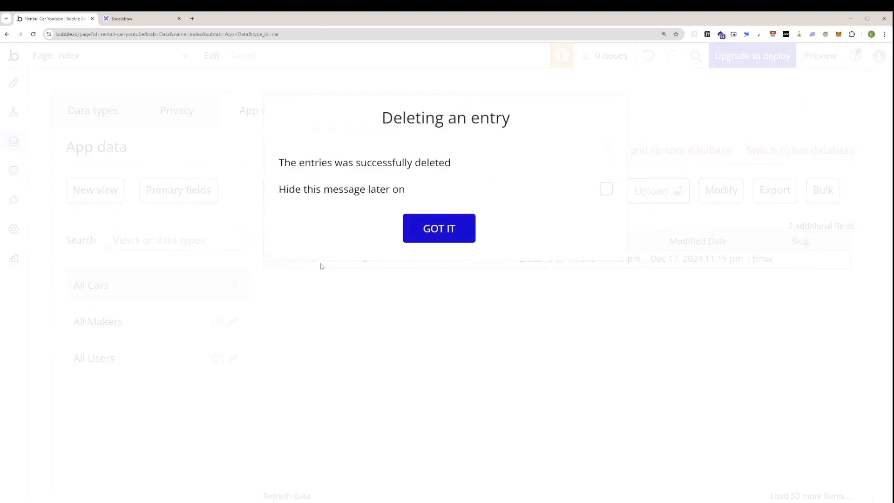
click(441, 228)
Set the name of the remaining BMW car entry to "328i" and save it.
click(294, 259)
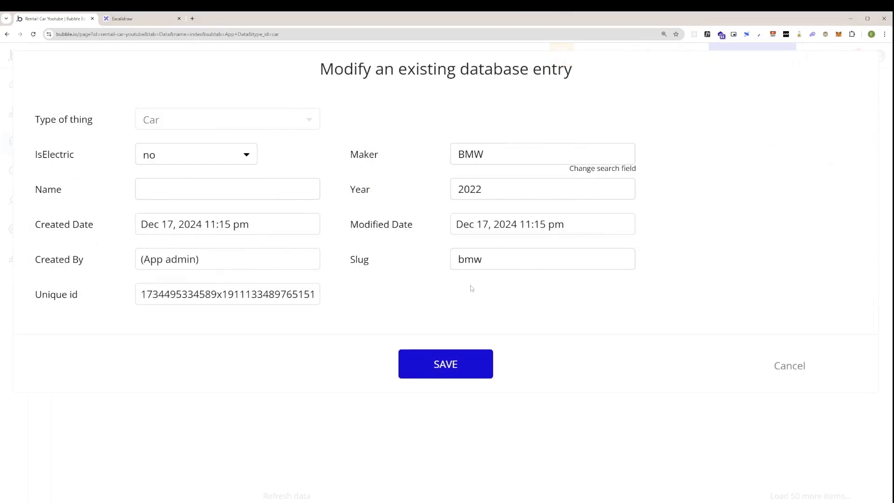
double_click(165, 293)
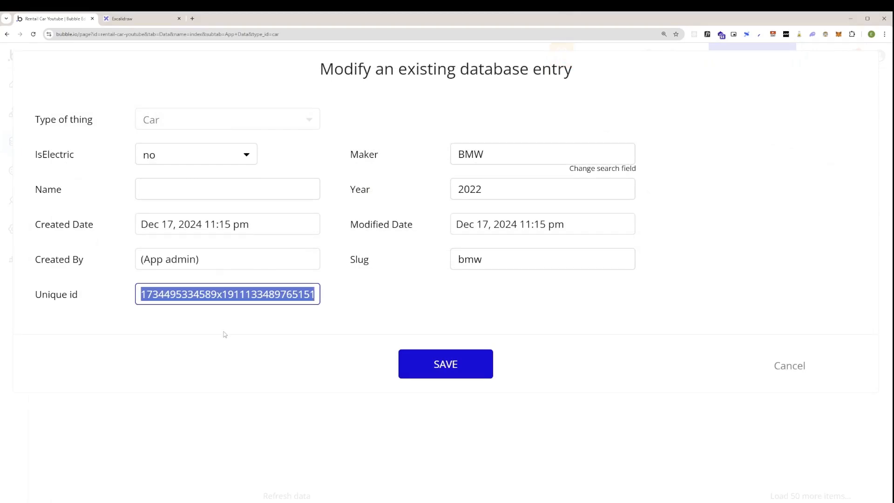
click(181, 266)
click(170, 198)
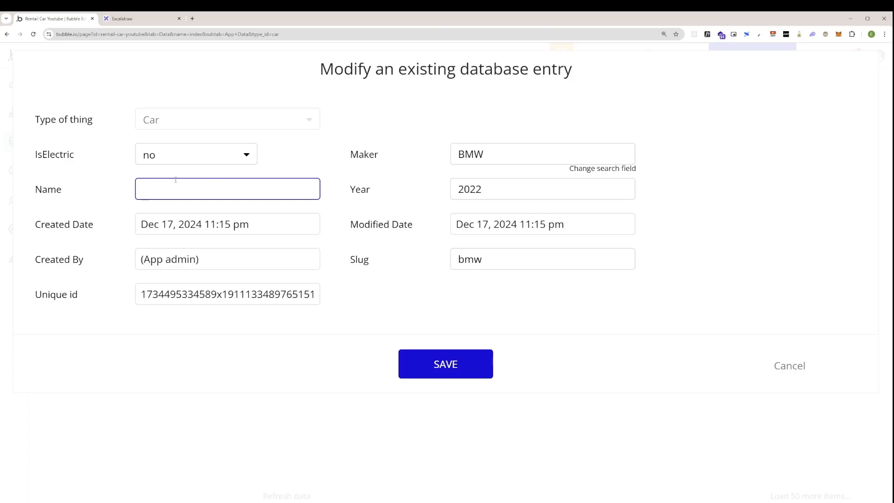
text(328i)
click(484, 364)
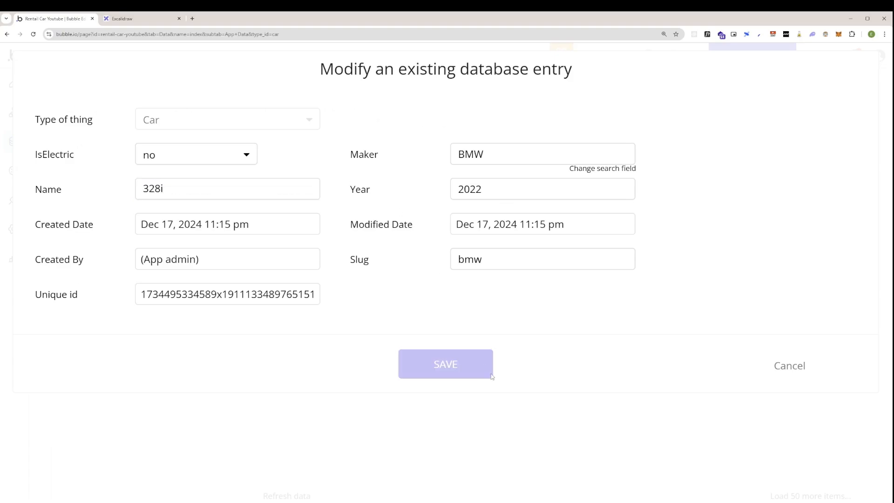
click(457, 232)
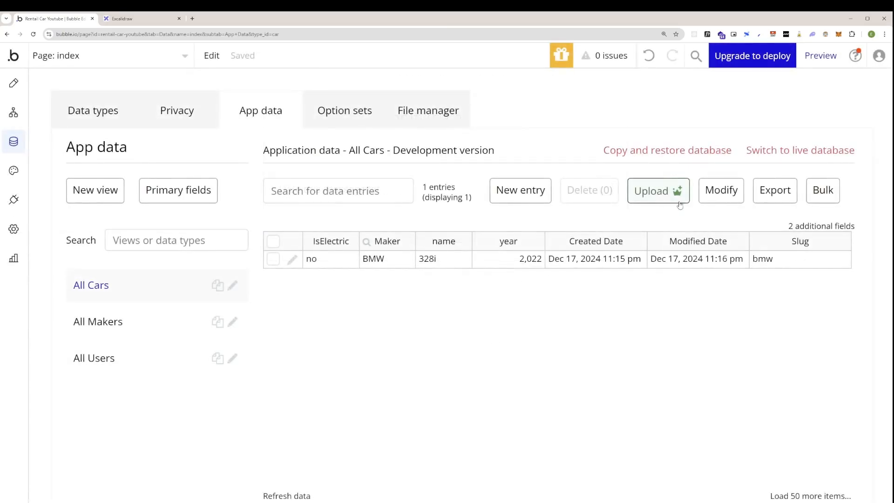
Start a new Car entry with IsElectric set to no and Ford as its Maker.
click(535, 199)
click(222, 161)
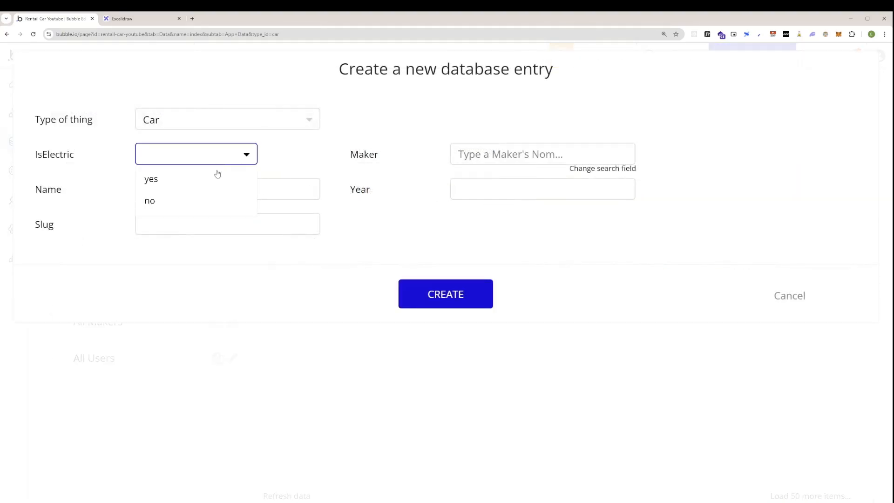
click(207, 196)
click(206, 193)
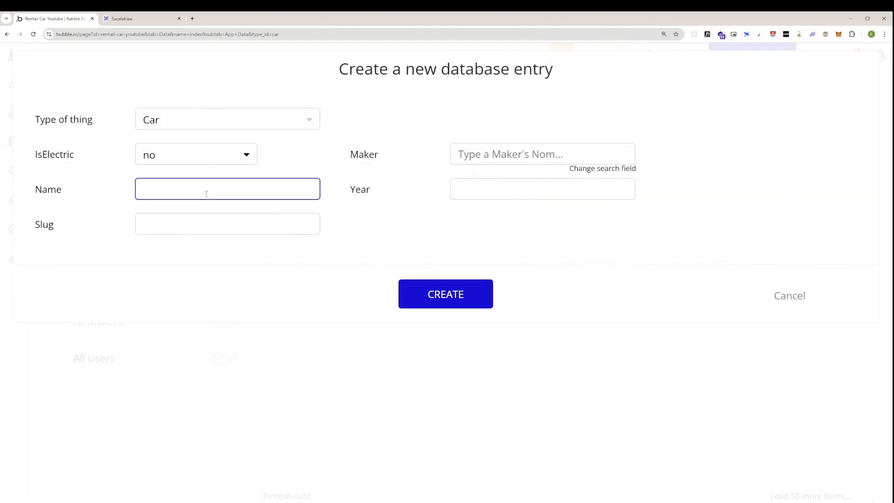
click(522, 154)
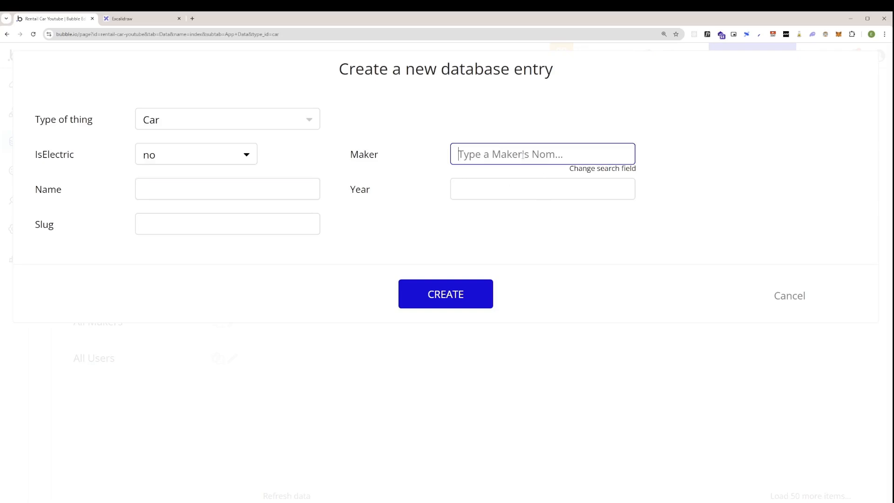
text(Ford)
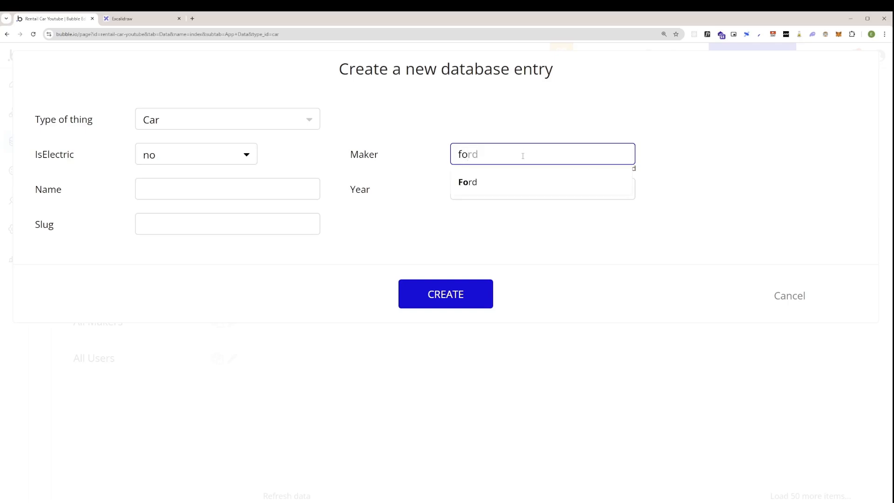
click(503, 180)
Give the Ford entry the Year 2022 and the Name "Fusion", and create it.
click(497, 188)
text(2)
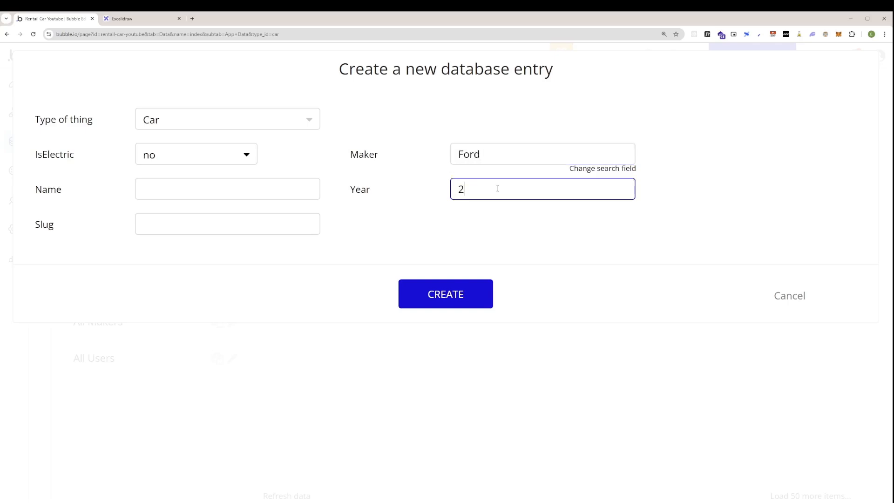
text(022)
click(219, 197)
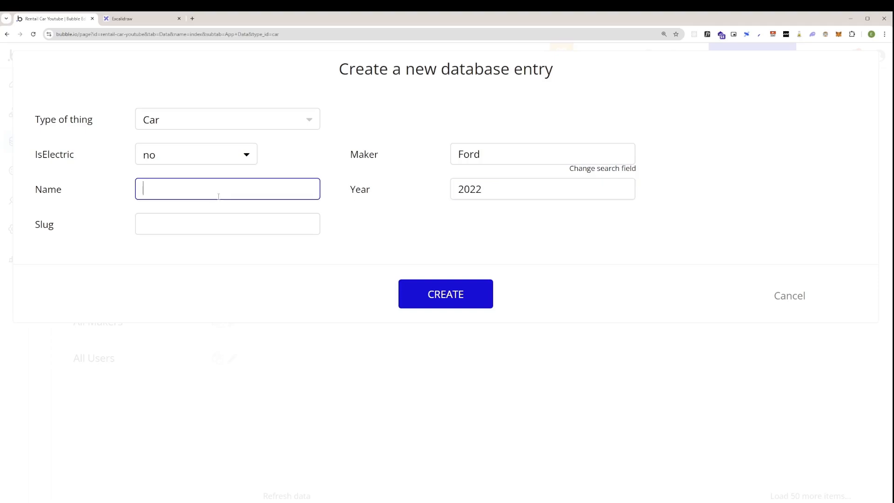
text(Fusion)
click(451, 305)
click(438, 232)
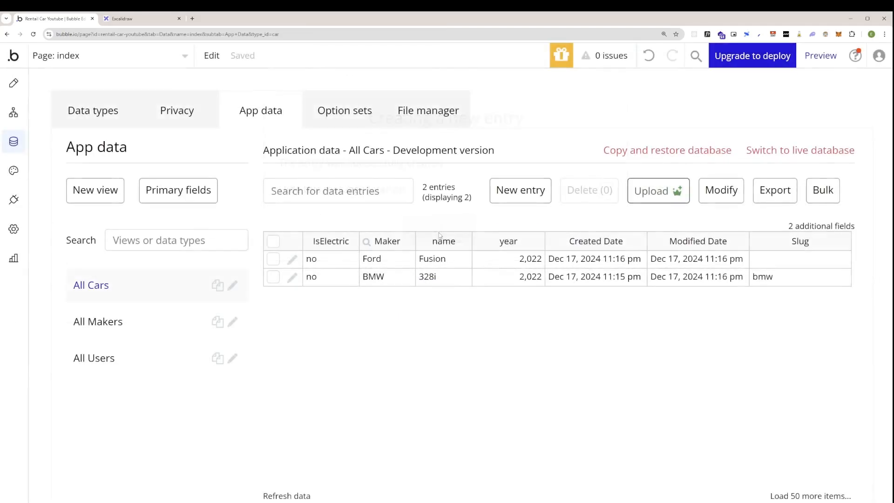
Set the slug of the Ford Fusion car entry to "fusion" and save it.
click(796, 265)
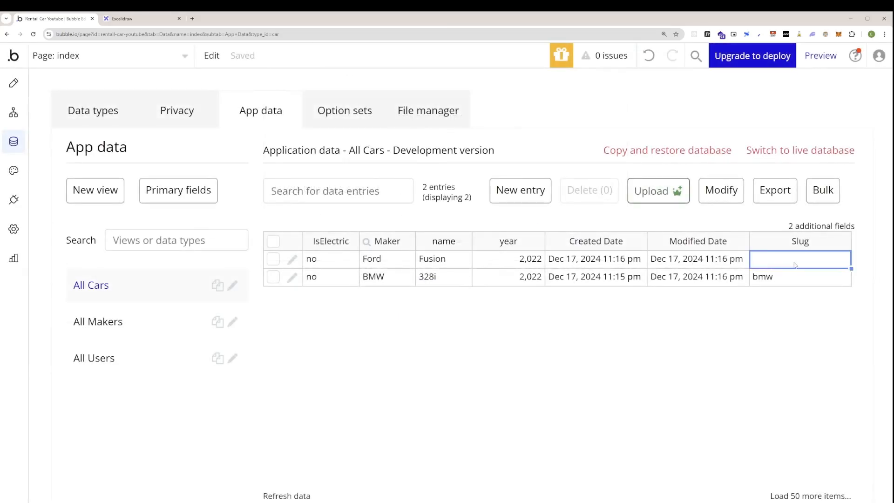
click(292, 259)
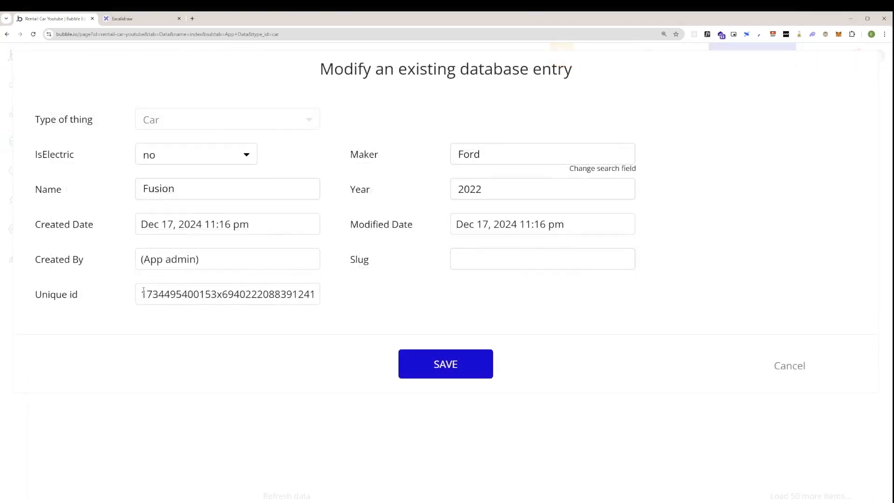
click(477, 263)
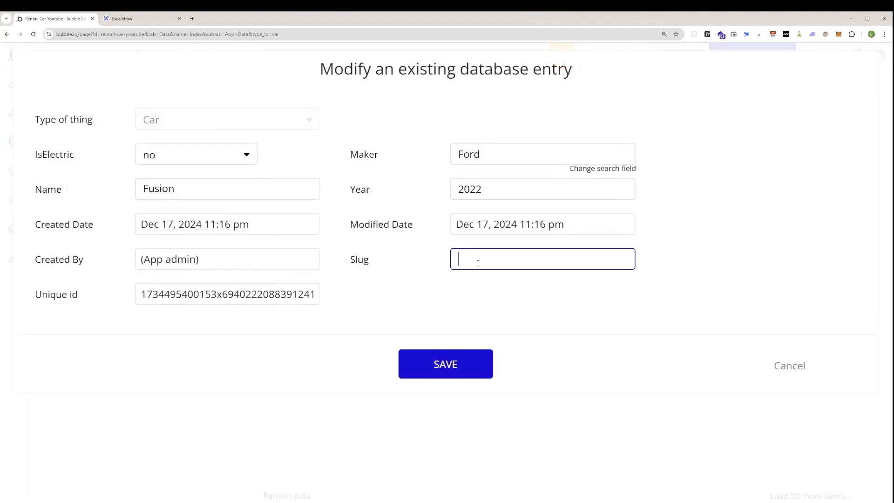
text(for)
key(BackSpace)
text(usion)
click(480, 359)
click(450, 231)
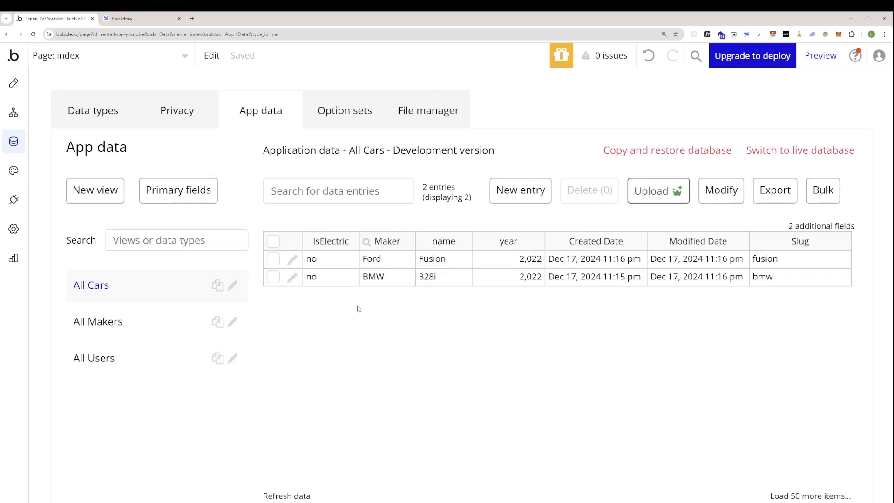
Create a new entry in All Makers with the Nom "Tesla" and the slug "tesla".
click(157, 320)
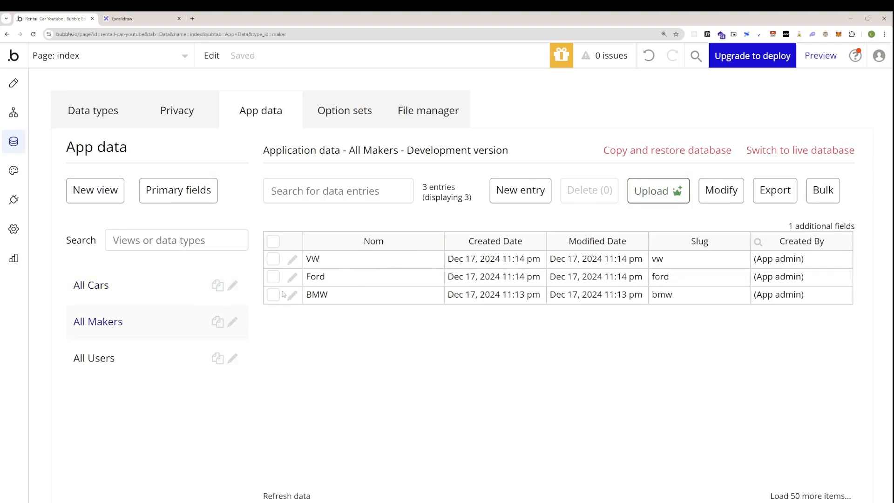
click(500, 196)
click(245, 153)
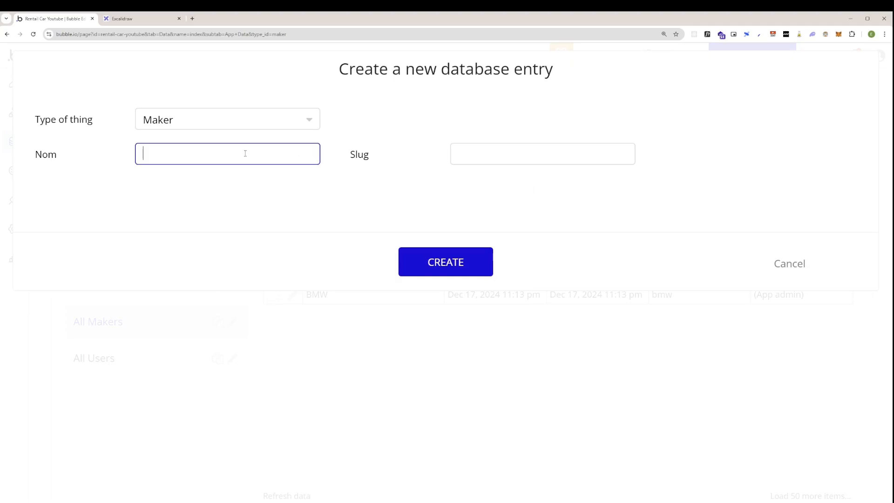
text(Tesla)
click(564, 158)
text(tesla)
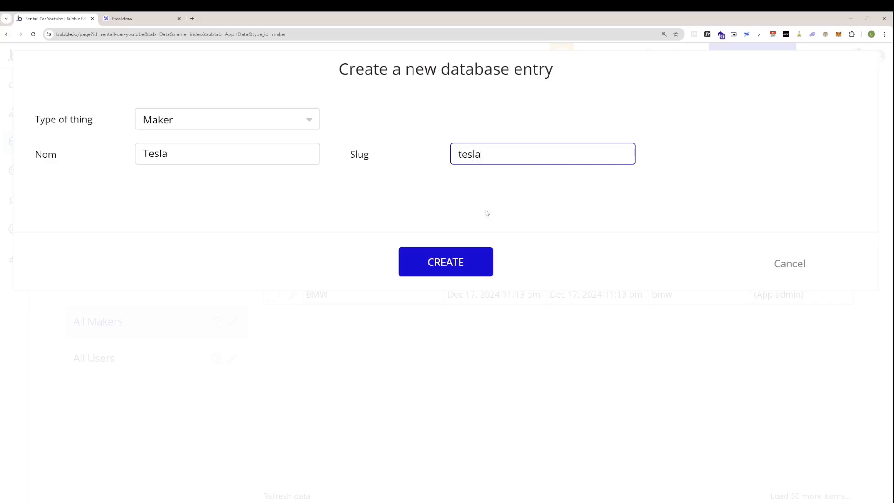
click(469, 261)
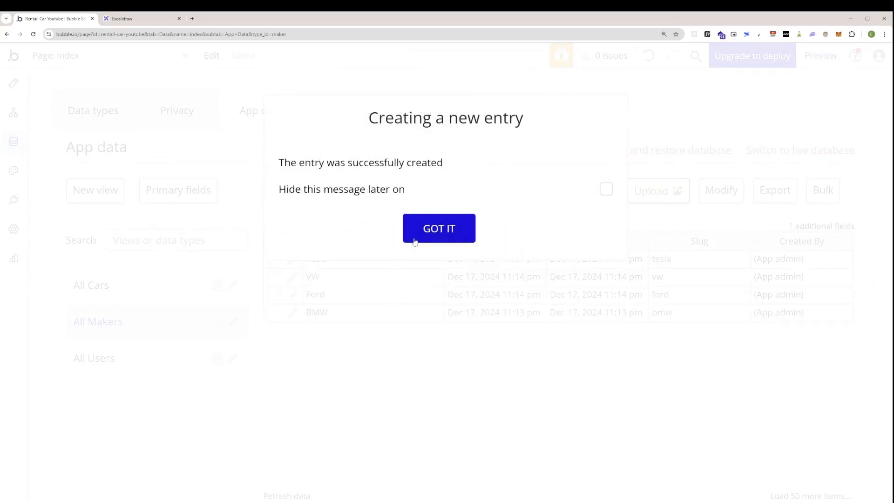
click(419, 233)
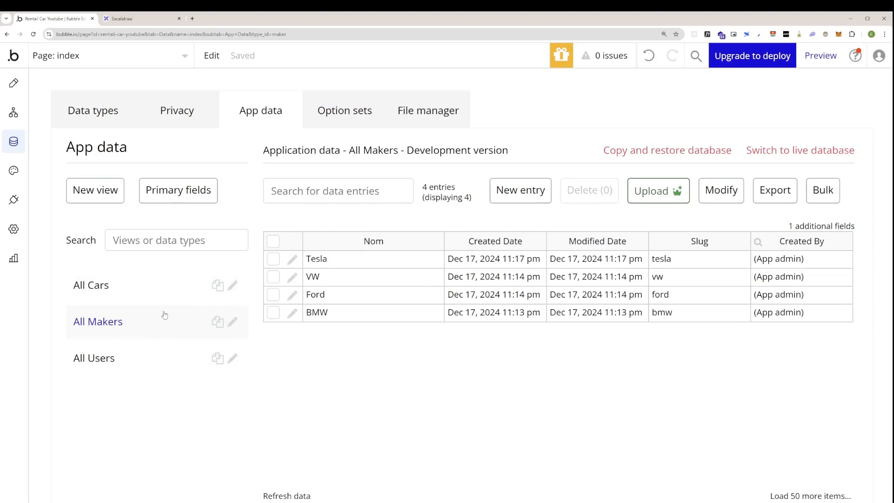
Start a new Car entry with IsElectric set to yes, the Name "Model 3" and the slug "model-3".
click(162, 294)
click(522, 191)
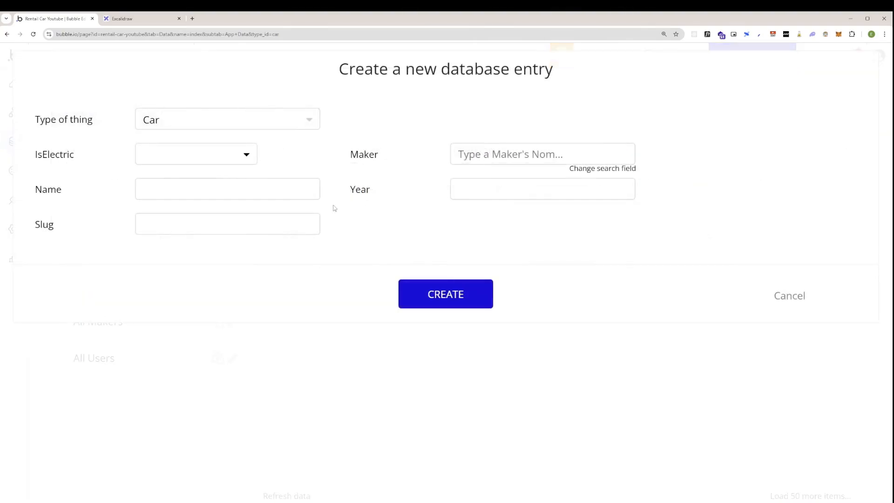
click(223, 159)
click(197, 177)
click(159, 191)
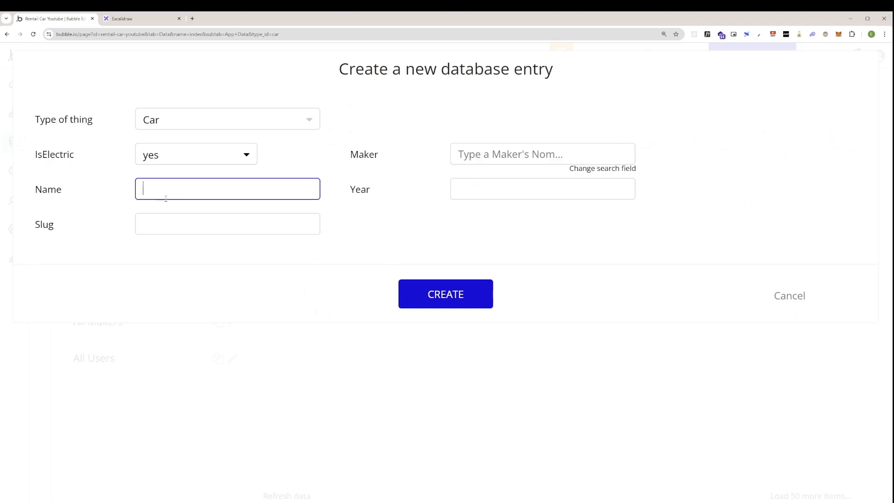
text(Model 3)
click(199, 227)
text(model-3)
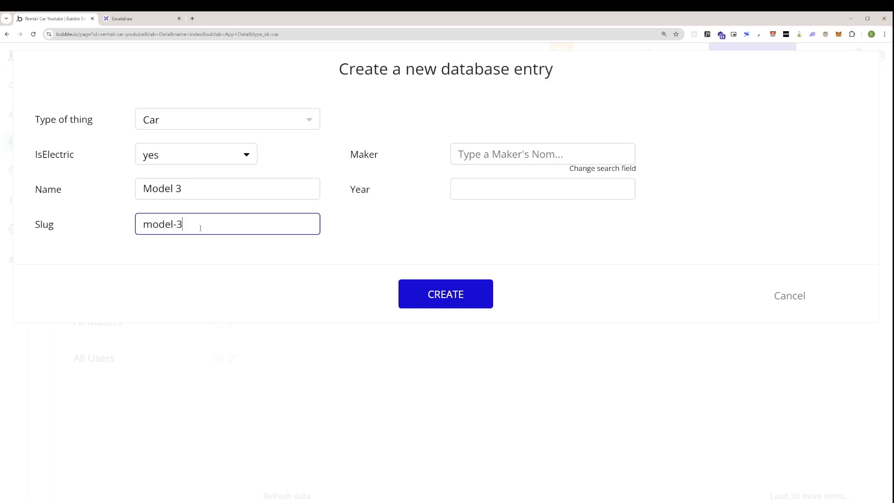
Give the Model 3 entry Tesla as its Maker and the Year 2024, and create it.
click(500, 160)
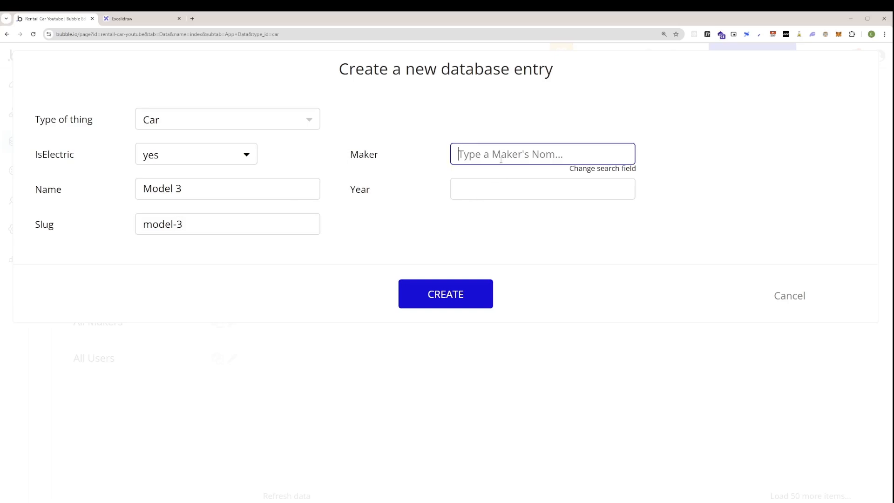
text(tesla)
click(491, 183)
click(485, 187)
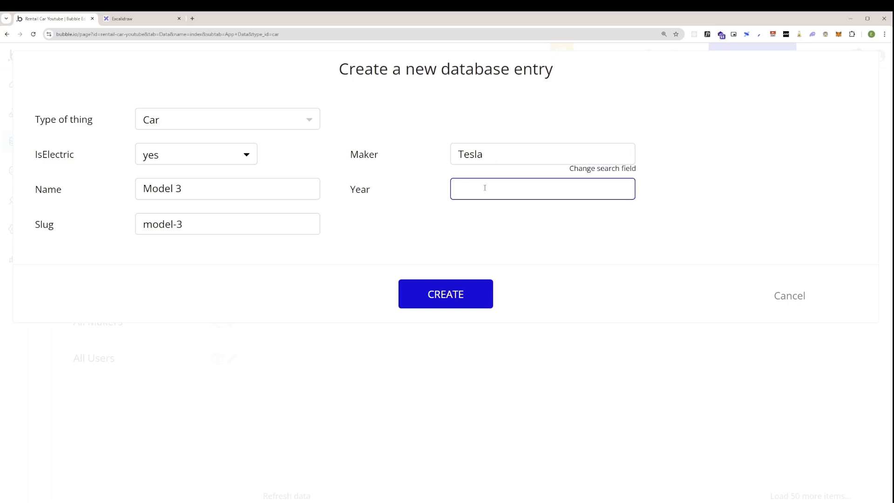
text(2024)
click(461, 292)
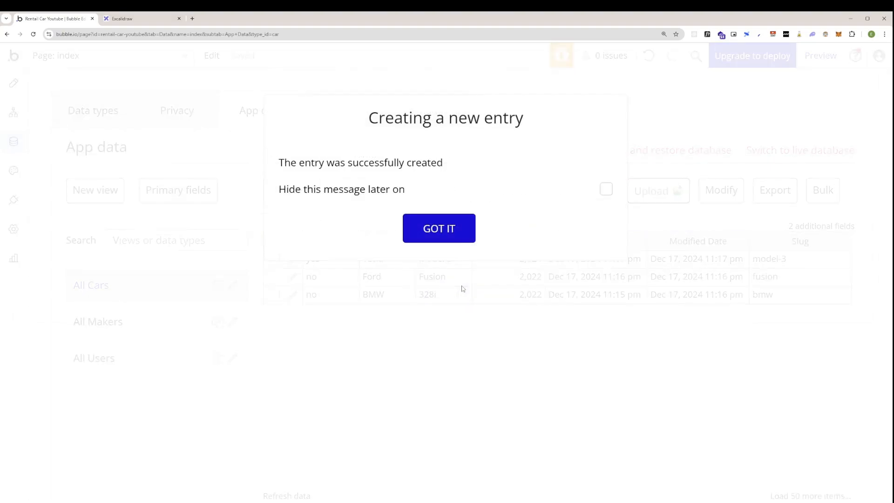
click(458, 237)
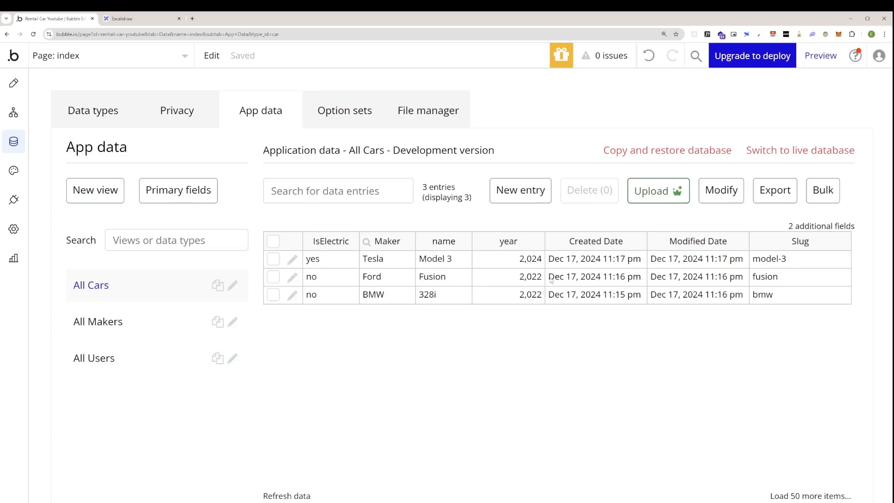
Switch to the Excalidraw diagram and check the "Nombre de places" attribute in the Voiture box.
click(151, 19)
click(558, 282)
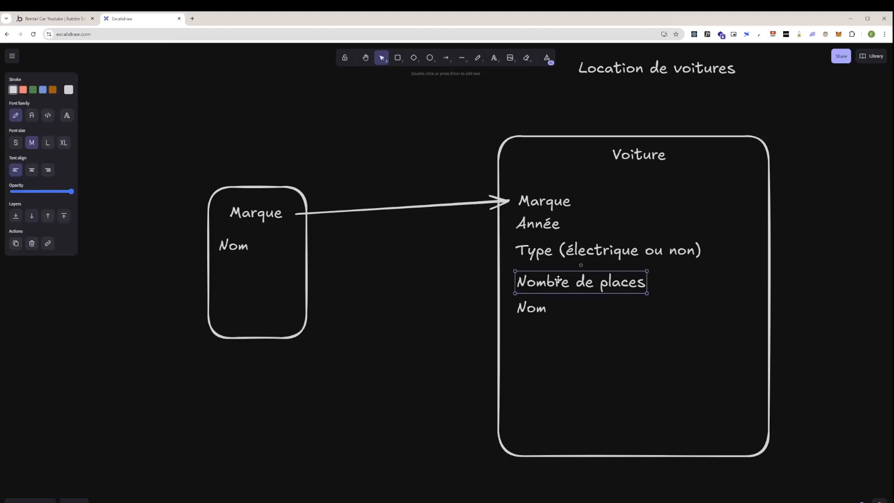
drag(559, 284, 561, 284)
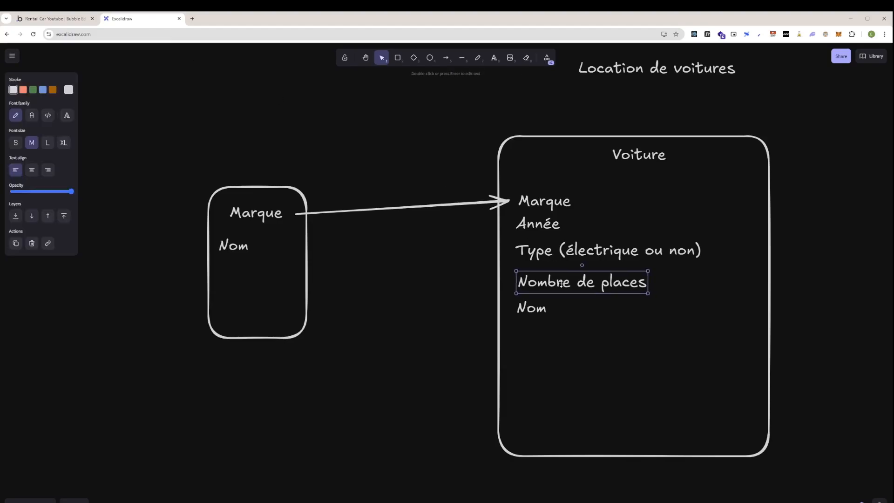
Switch back to Bubble, reduce the browser zoom to 125% and move the index property editor clear of the canvas centre.
click(60, 23)
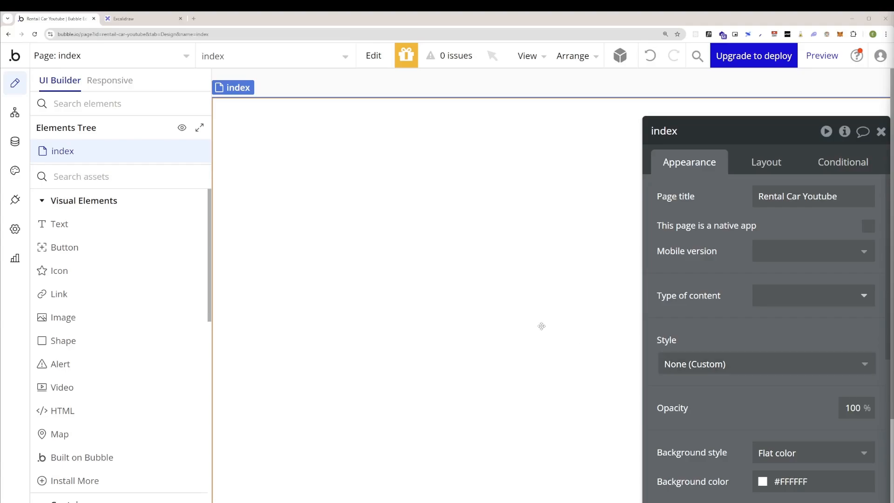
key(ctrl+minus)
key(ctrl+minus)
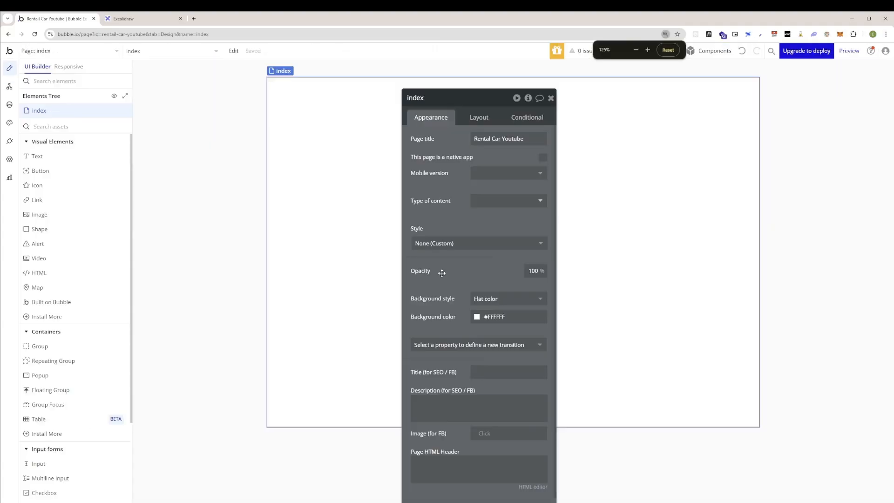
drag(503, 104, 847, 106)
click(99, 229)
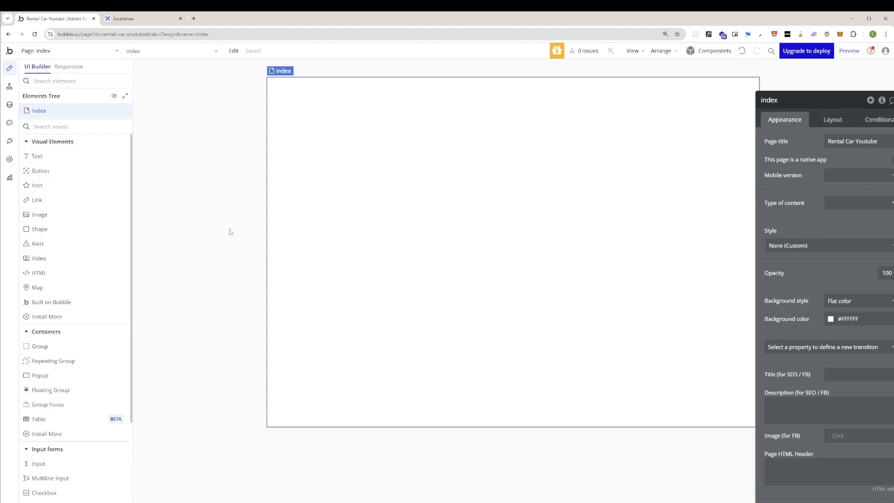
click(344, 196)
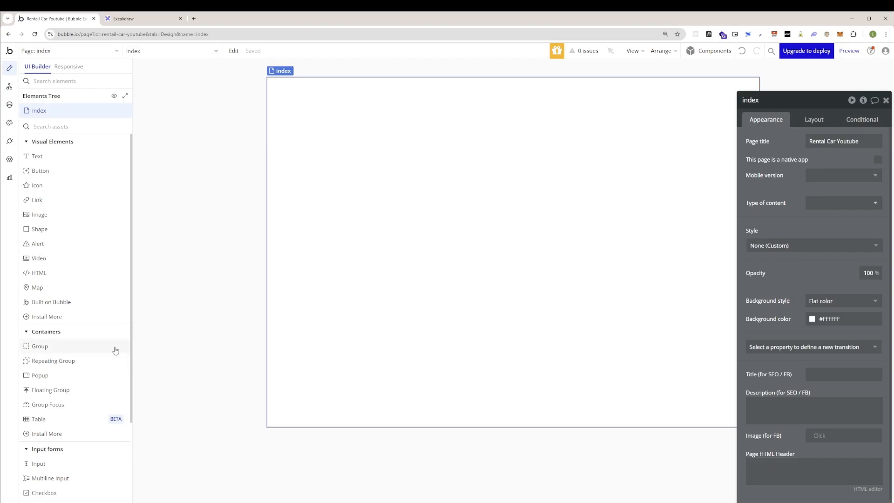
Draw a large Repeating Group on the index page and set its type of content to Car.
mouse_move(86, 364)
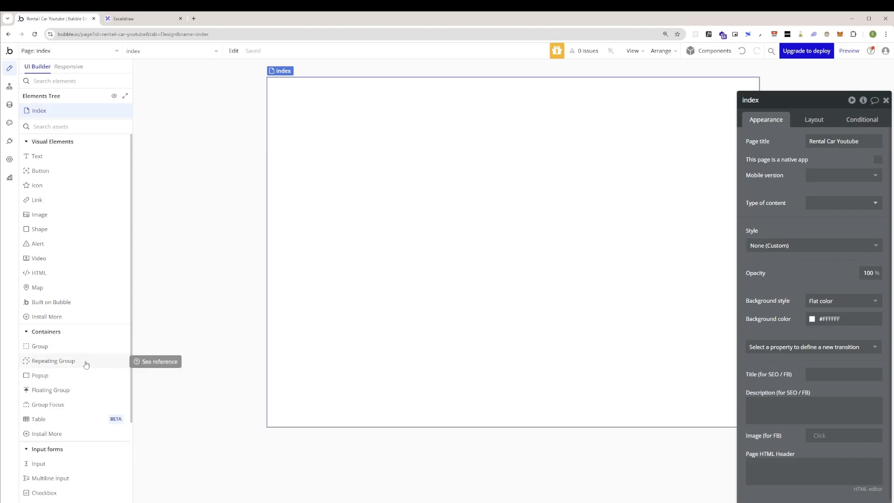
key(ctrl+plus)
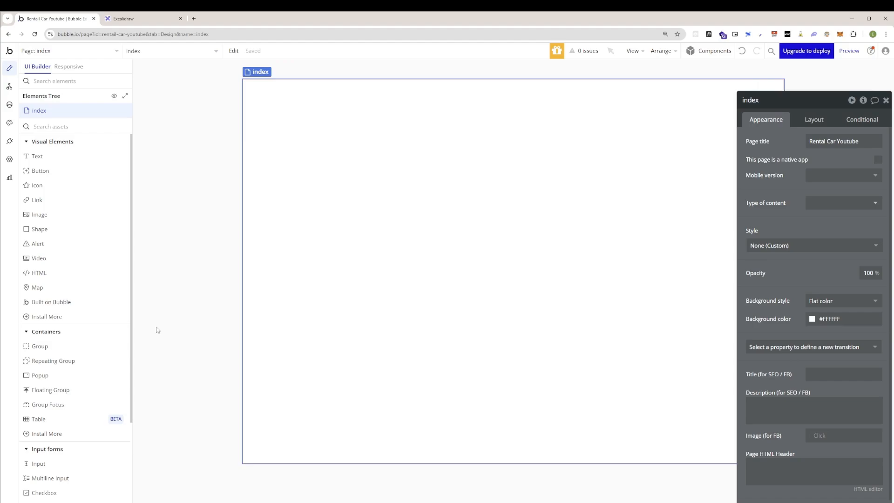
key(ctrl+plus)
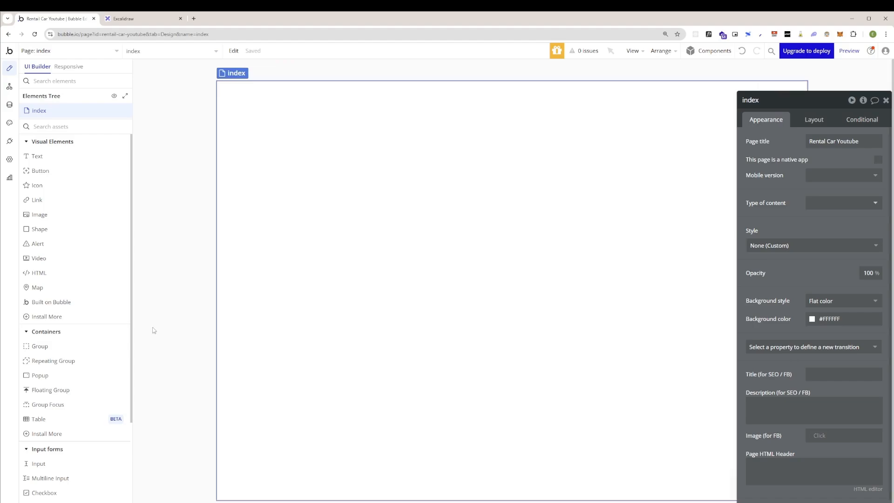
click(84, 361)
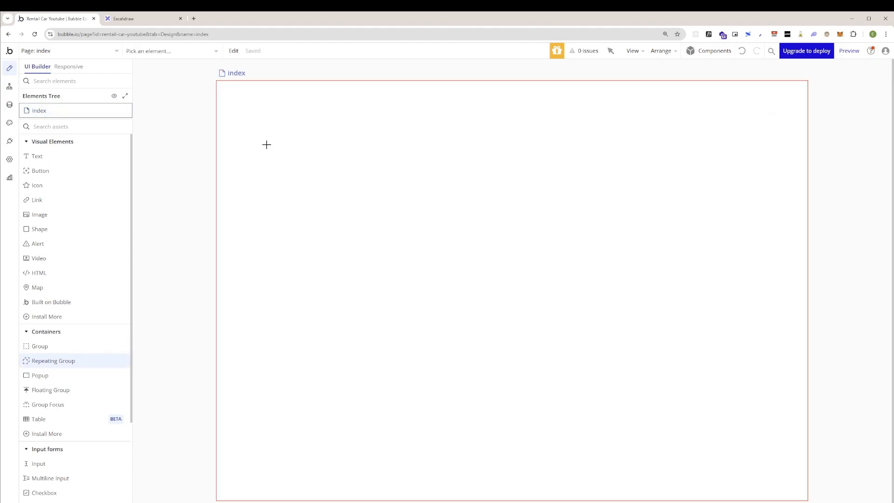
drag(267, 145, 684, 366)
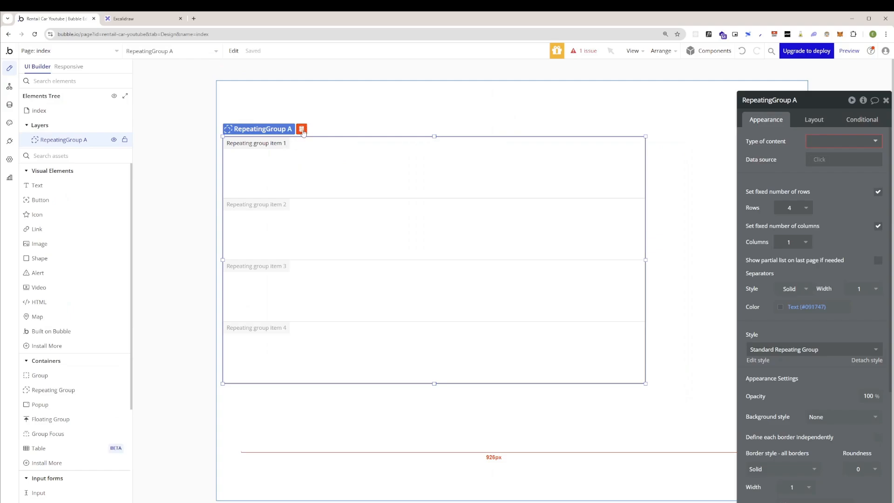
click(833, 144)
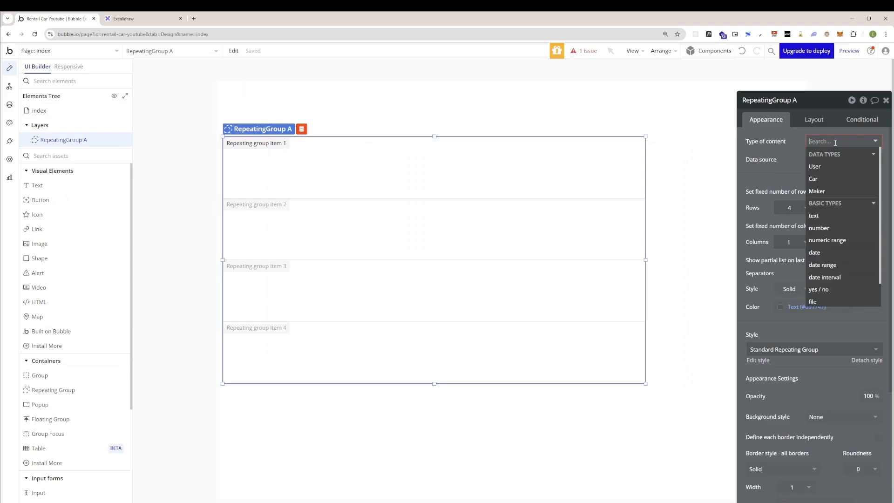
click(832, 180)
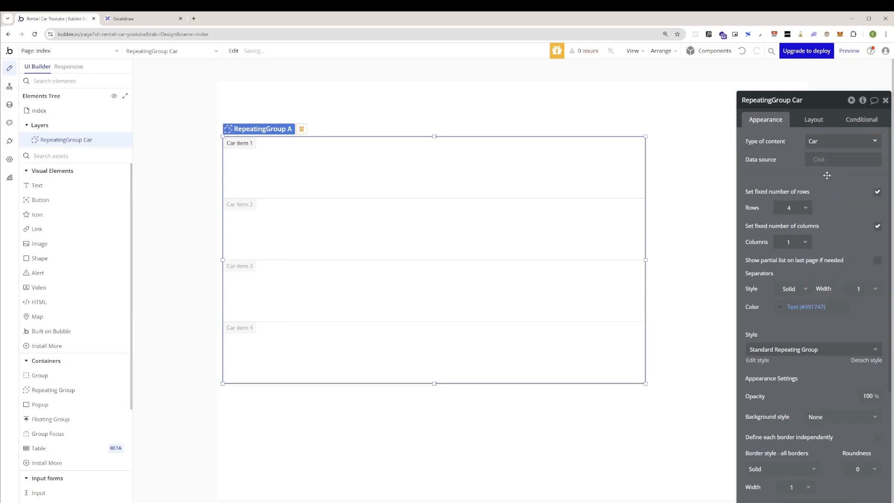
Set the repeating group's data source to a search for Cars sorted by year.
click(826, 160)
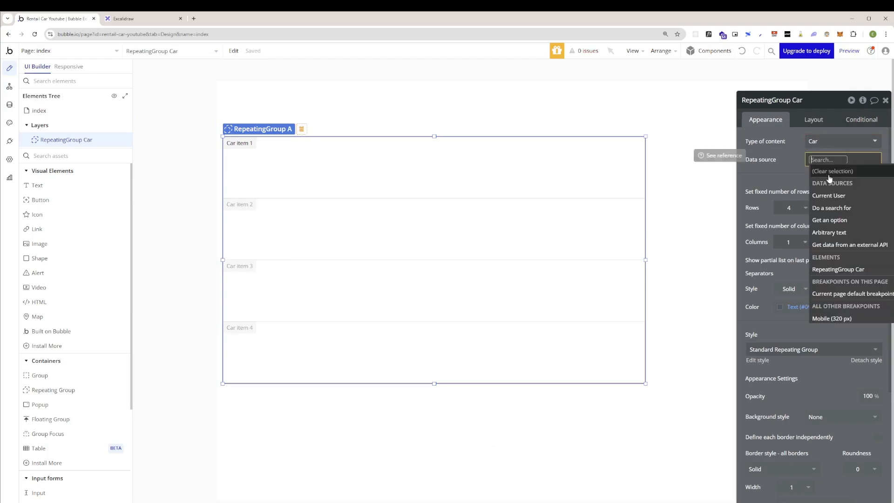
click(826, 207)
click(664, 122)
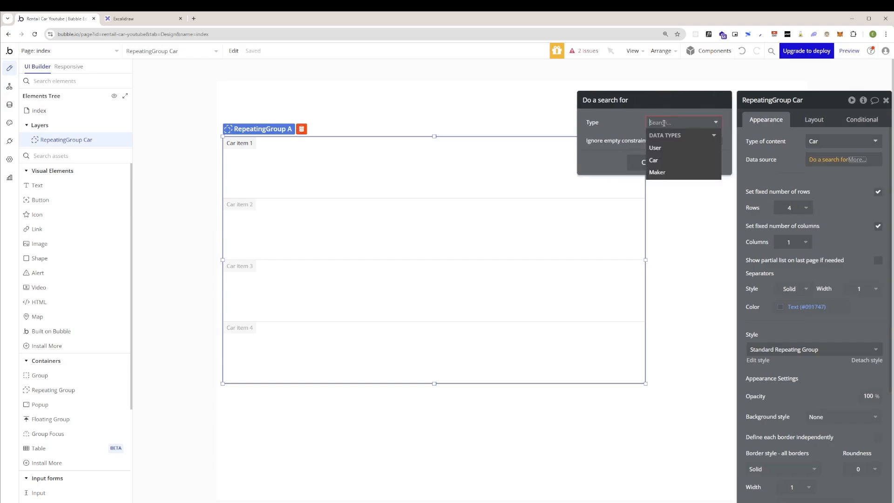
click(673, 160)
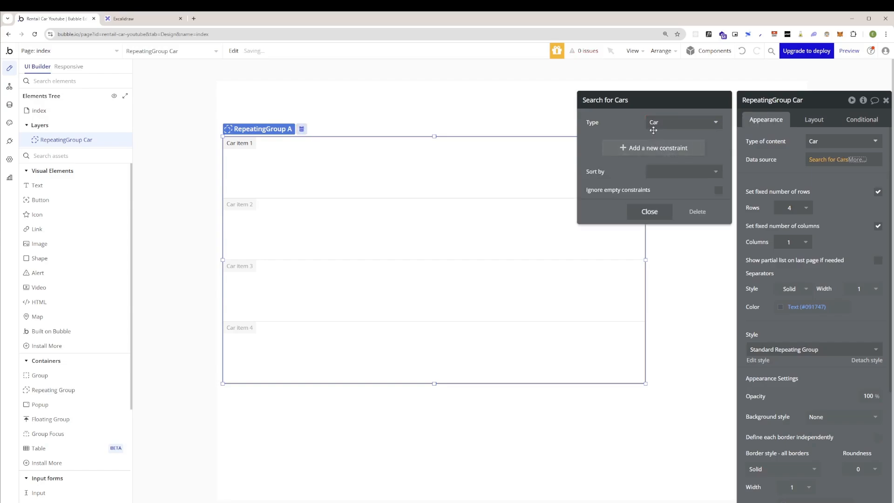
click(672, 171)
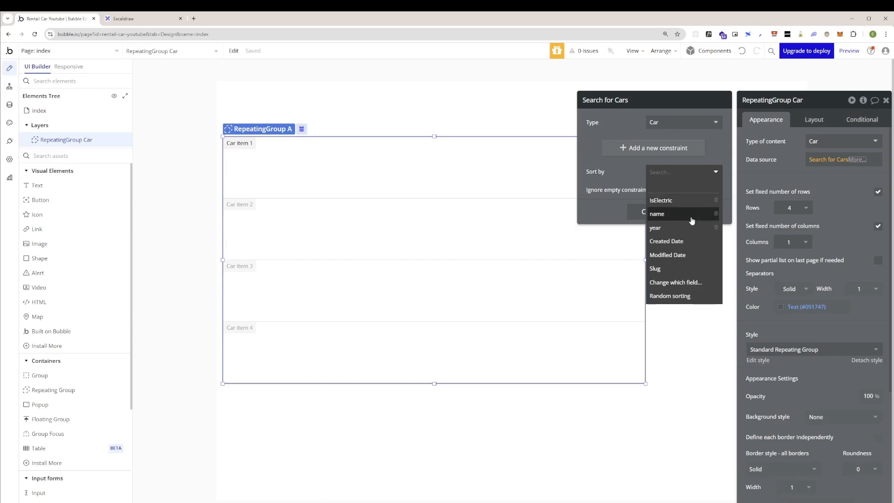
click(679, 228)
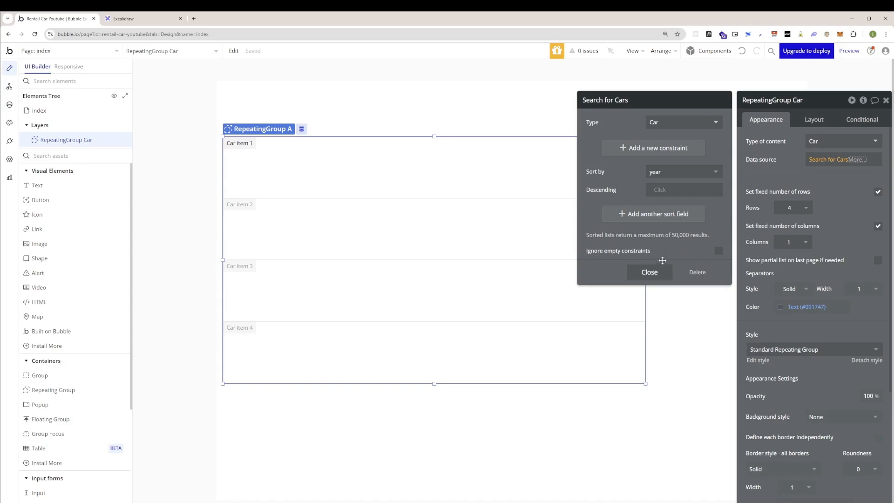
click(649, 272)
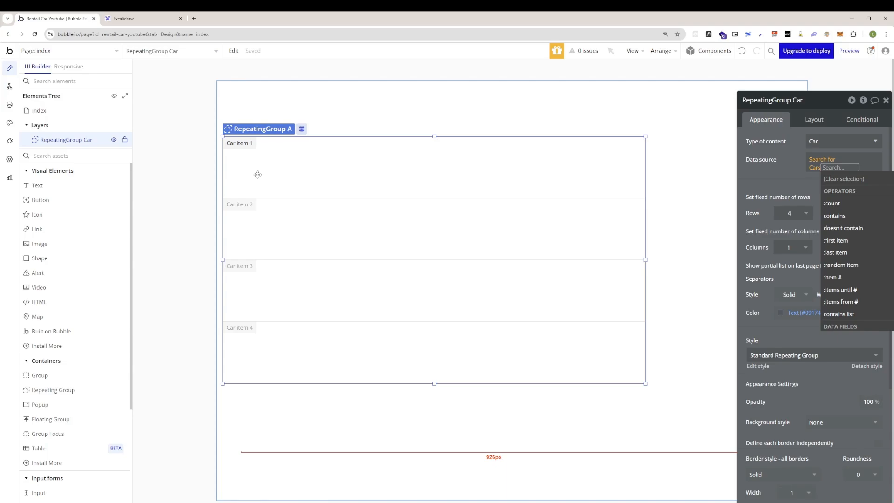
Place a Text element in the first cell of the Car repeating group.
click(38, 186)
drag(238, 152, 311, 171)
mouse_move(262, 153)
mouse_down()
mouse_move(281, 152)
mouse_move(273, 157)
mouse_up()
click(268, 162)
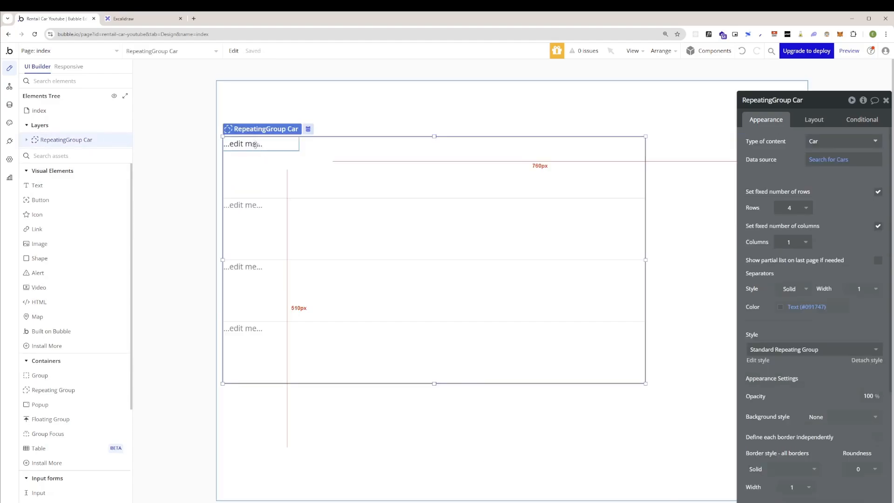
Replace the text element's placeholder content with the dynamic expression Current cell's Car's name.
click(255, 144)
click(791, 143)
key(BackSpace)
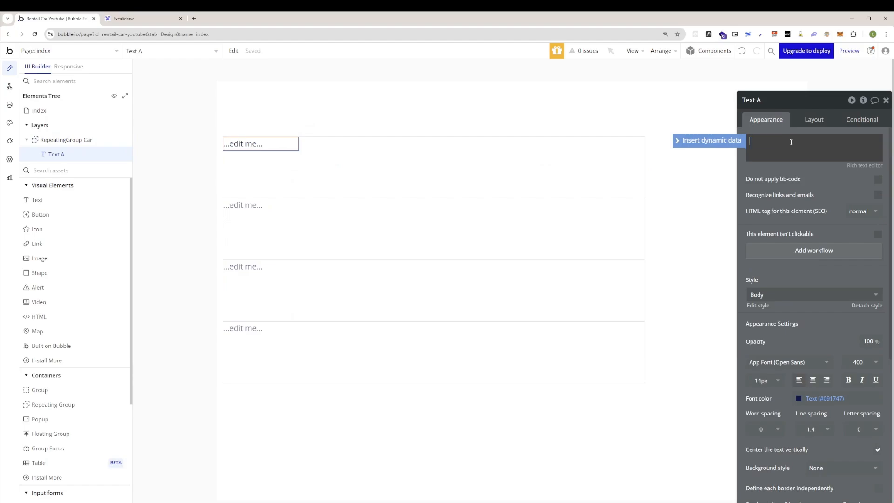
click(722, 146)
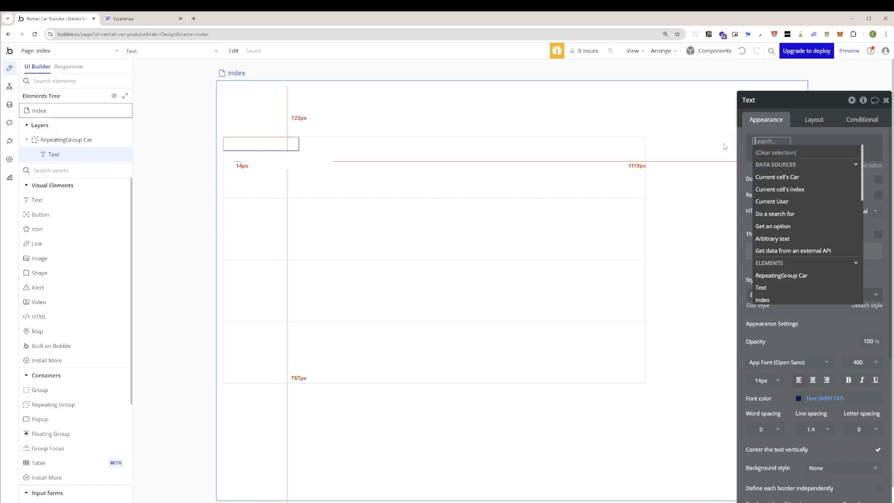
click(794, 181)
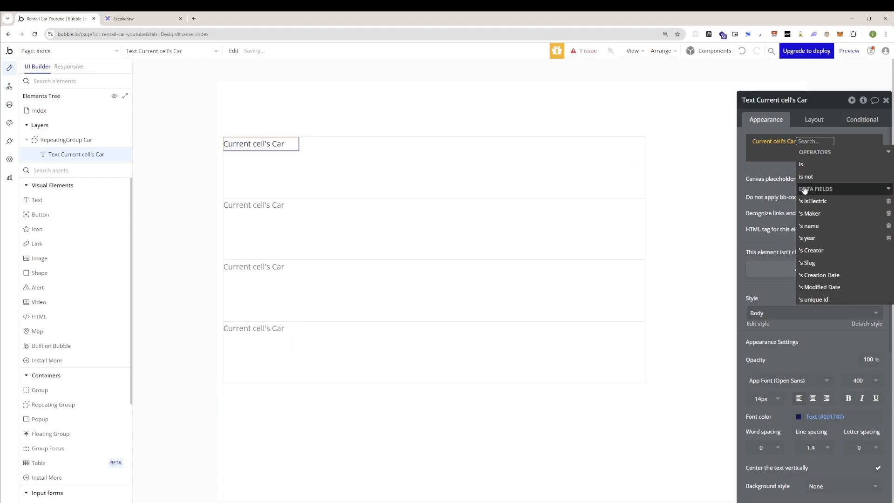
click(837, 227)
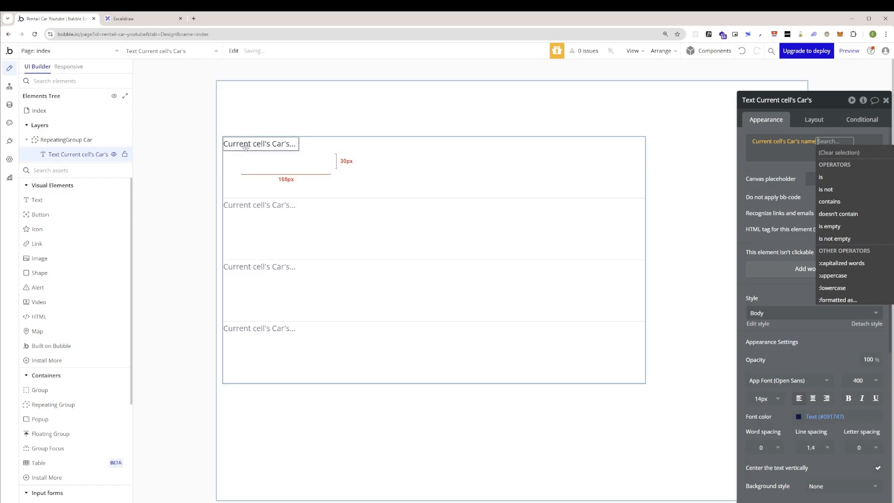
Duplicate the car name text inside the repeating group by copying and pasting it.
right_click(245, 147)
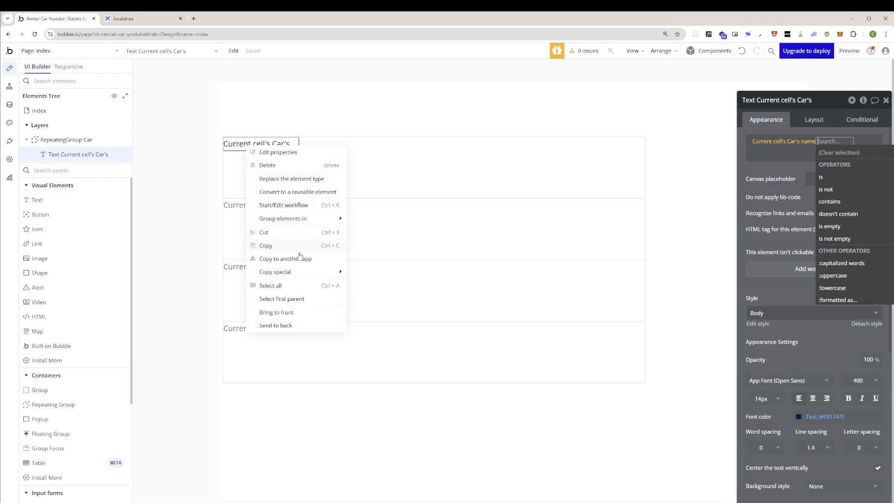
mouse_move(294, 271)
click(292, 247)
click(251, 165)
right_click(249, 164)
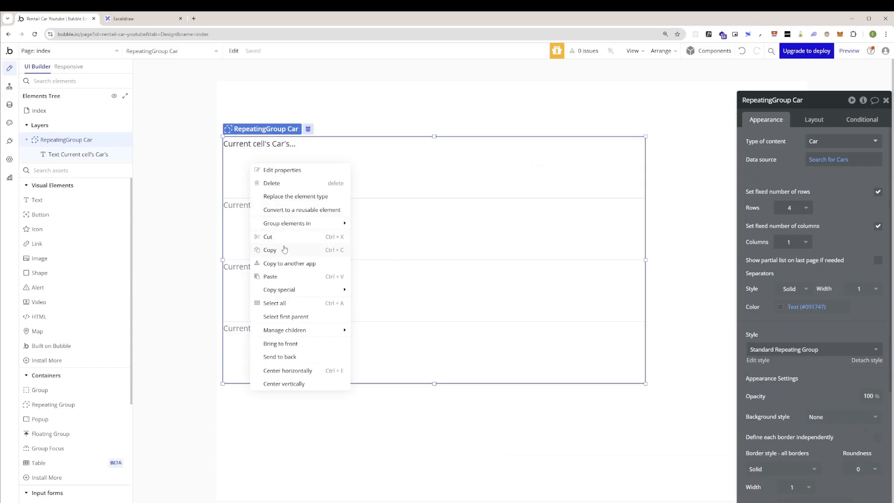
click(279, 277)
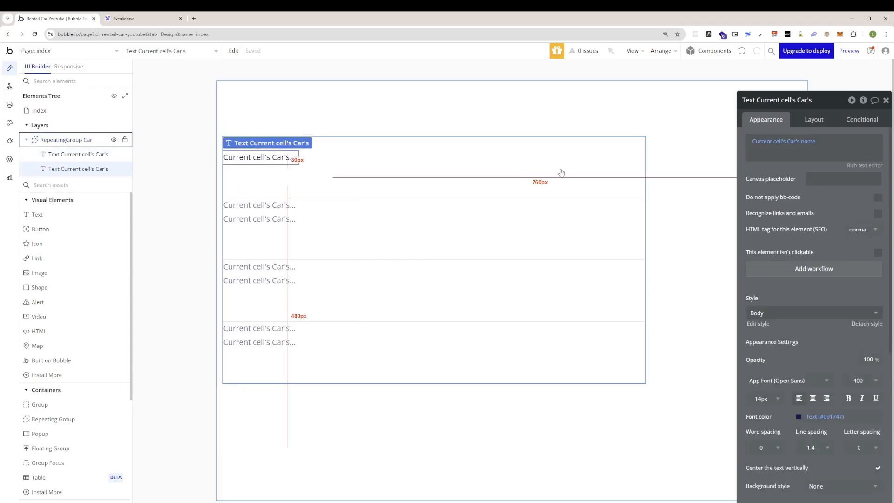
Append the dynamic expression Current cell's Car's Maker's Nom to the copied text element.
click(754, 156)
click(708, 148)
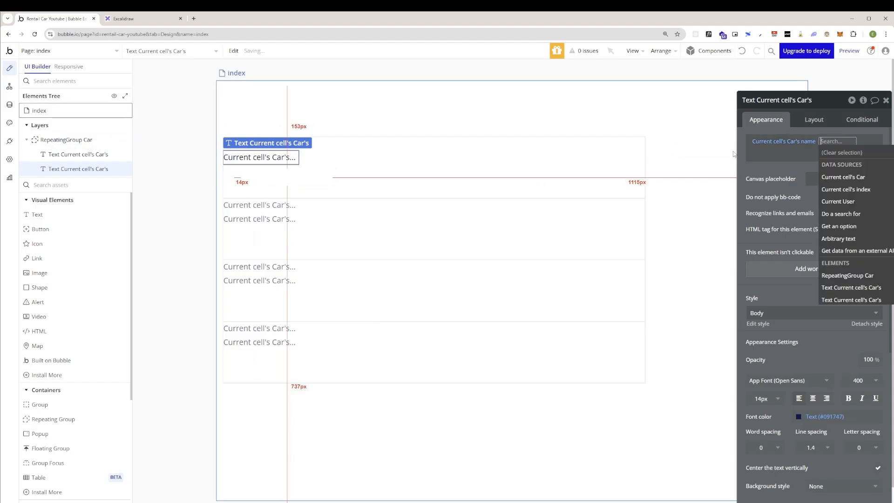
click(878, 183)
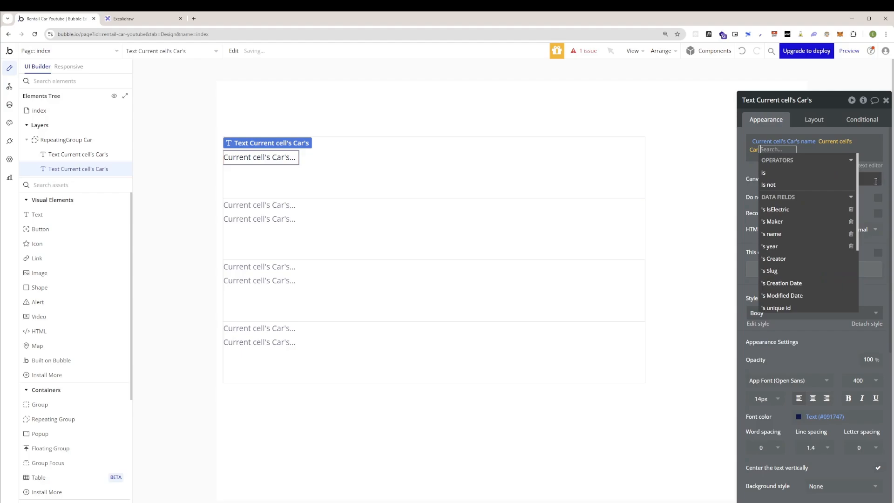
click(814, 221)
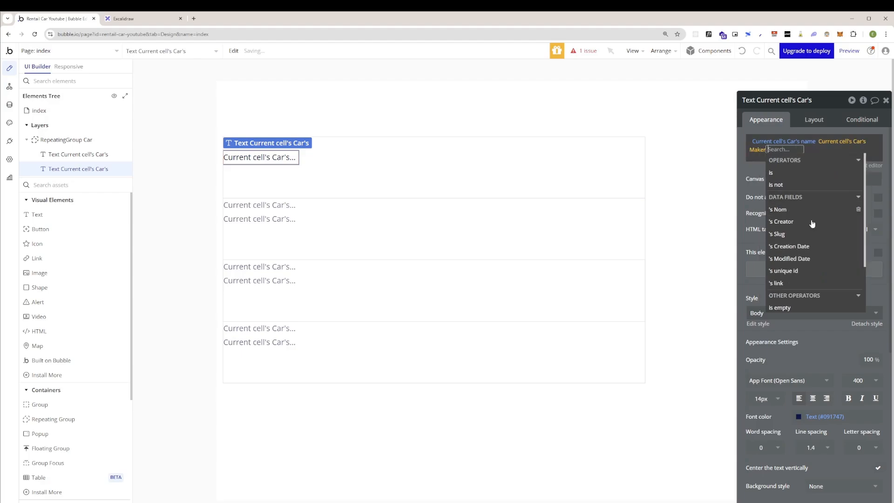
click(787, 210)
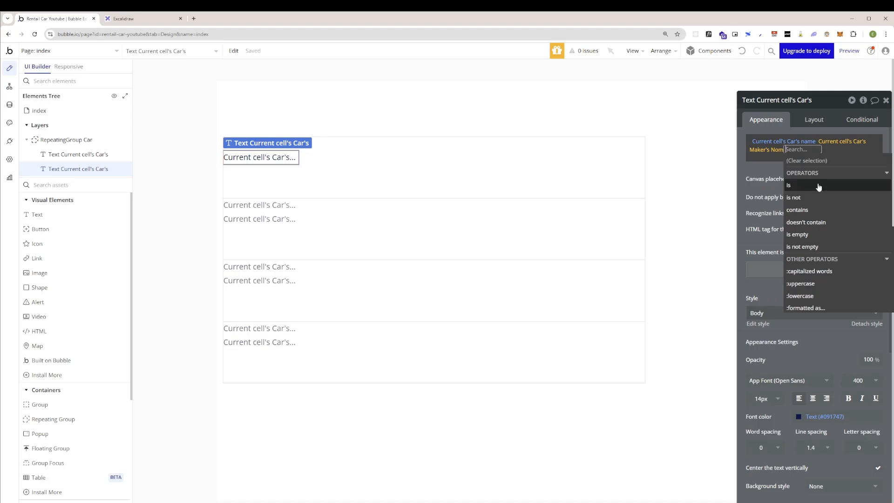
Remove the Current cell's Car's name expression and the leading blank line from the copied text, keeping only the Maker's Nom expression.
click(843, 150)
click(808, 143)
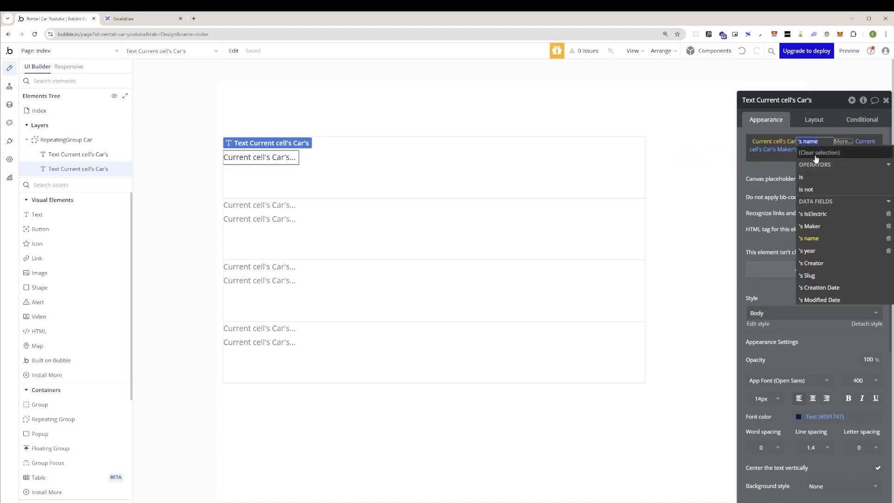
click(782, 155)
click(760, 142)
click(762, 149)
key(BackSpace)
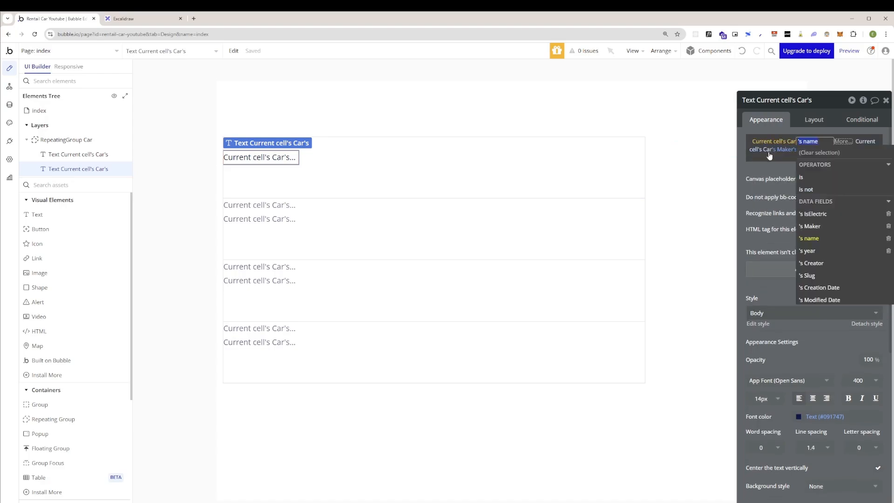
key(BackSpace)
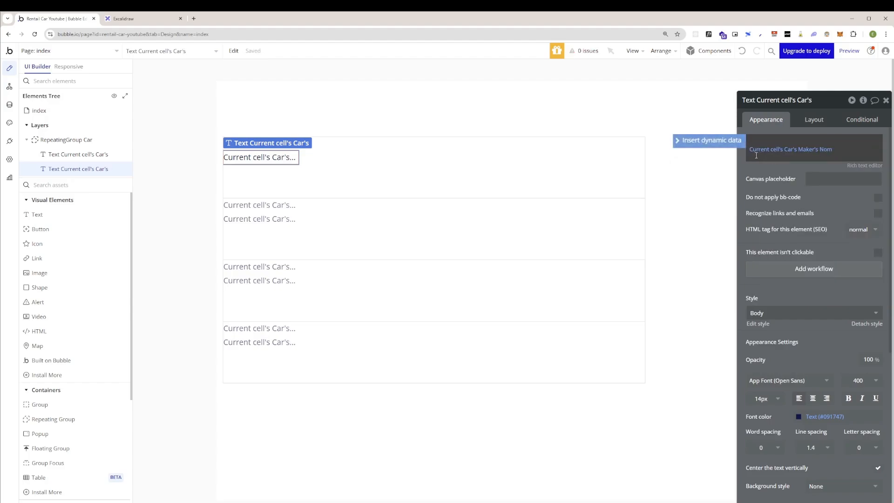
click(756, 156)
click(750, 144)
click(850, 145)
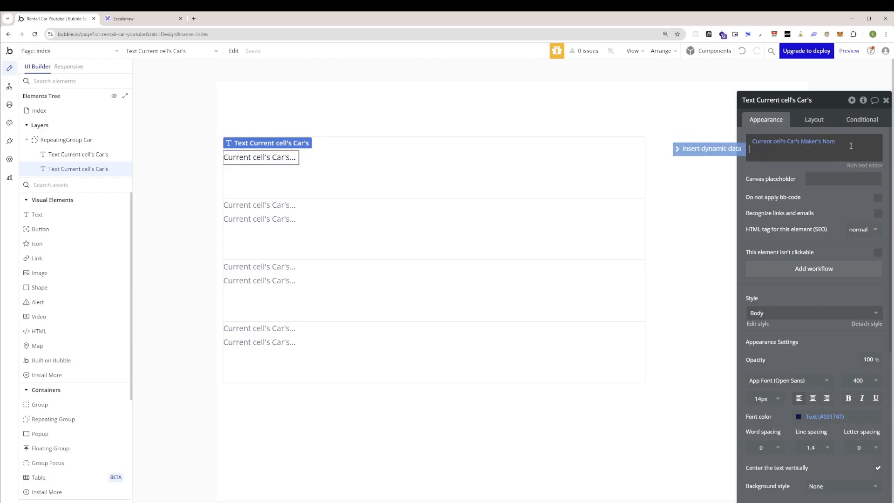
click(702, 109)
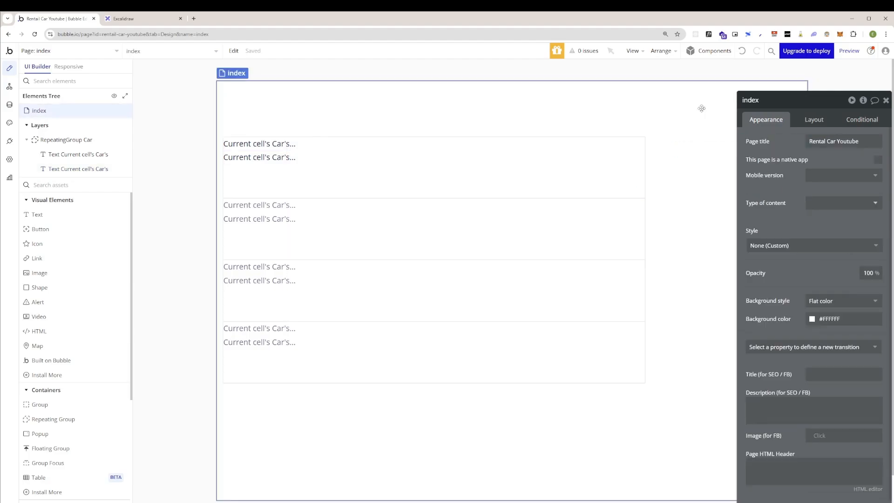
click(274, 158)
drag(272, 154, 299, 133)
click(279, 174)
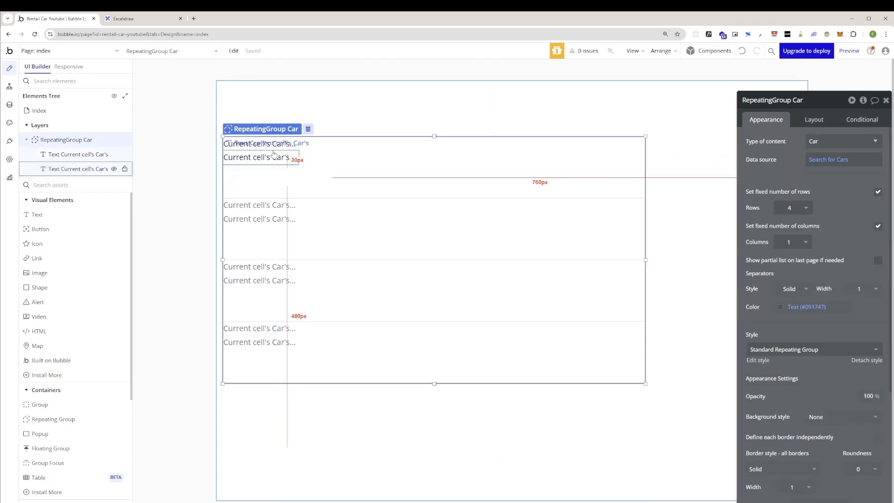
click(272, 145)
click(268, 155)
drag(268, 154, 285, 160)
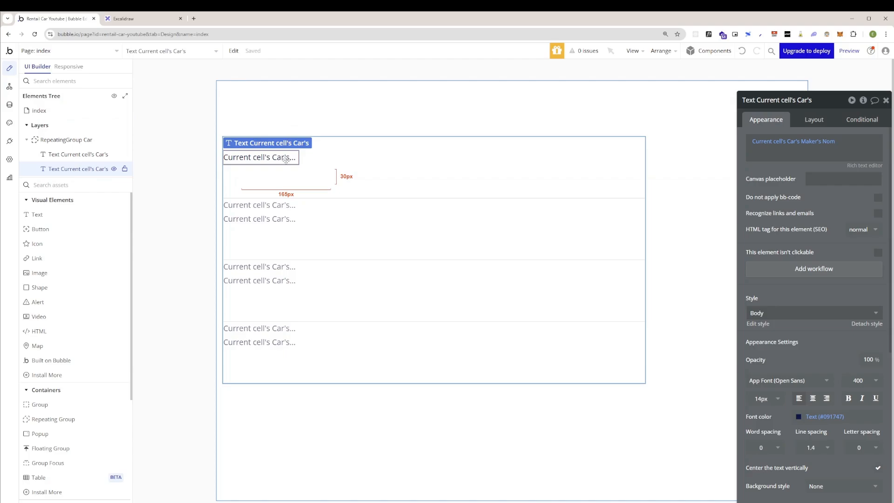
Preview the index page and enlarge the view to check the name and maker listed for each car.
click(855, 53)
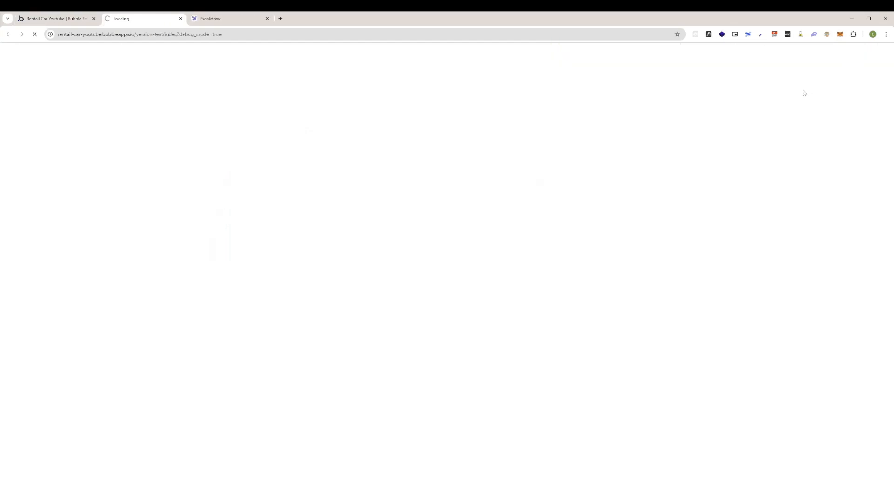
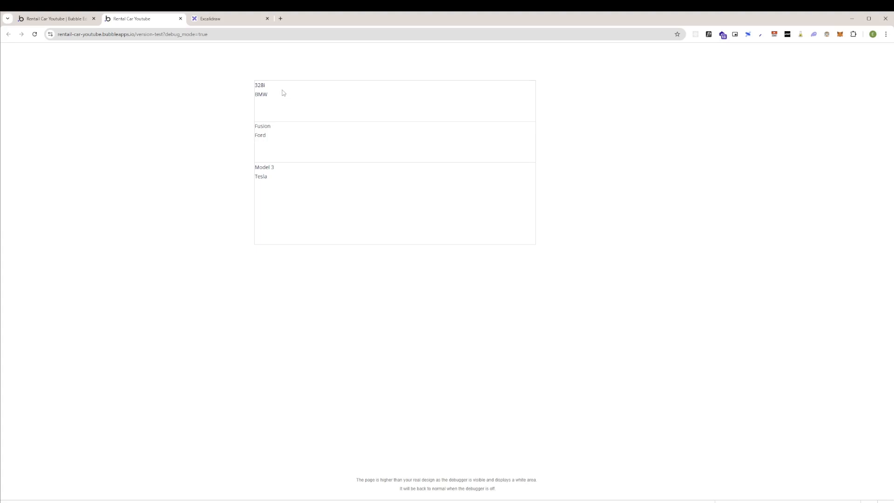
key(ctrl+plus)
key(ctrl+plus)
key(ctrl+plus)
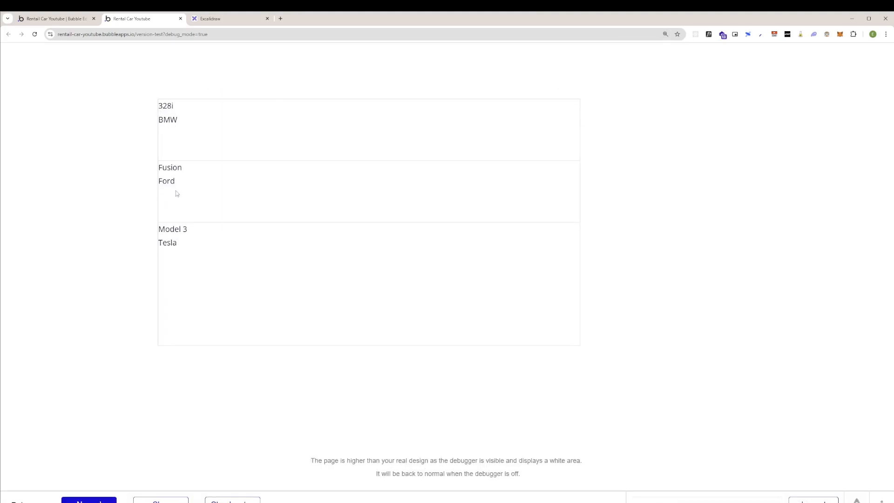
Return to the Bubble editor and place a Checkbox above the Car repeating group.
click(68, 20)
click(253, 118)
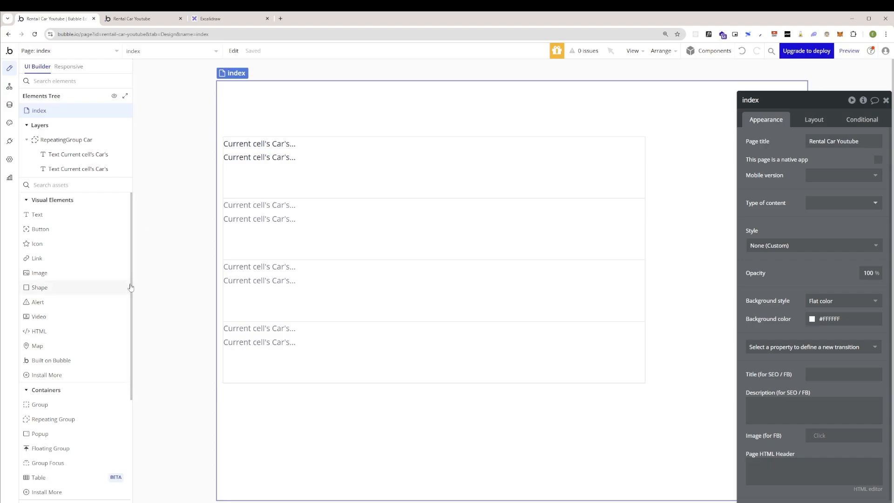
scroll(115, 287, down, 4)
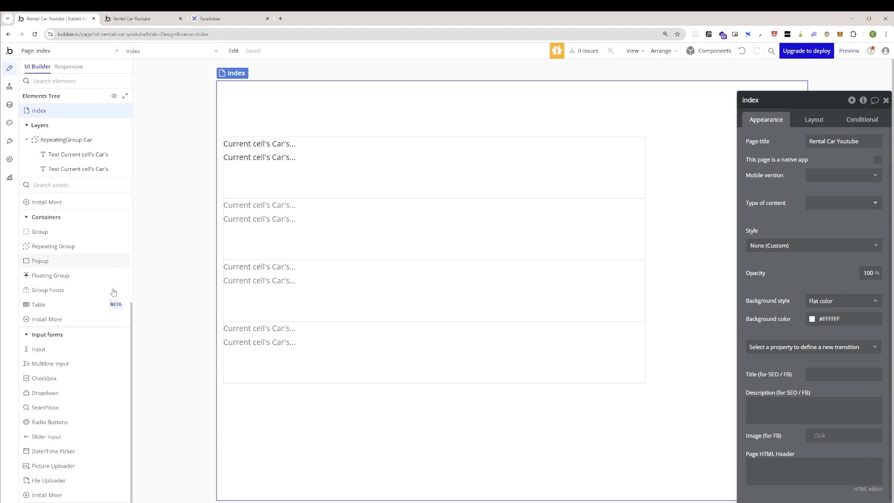
click(70, 364)
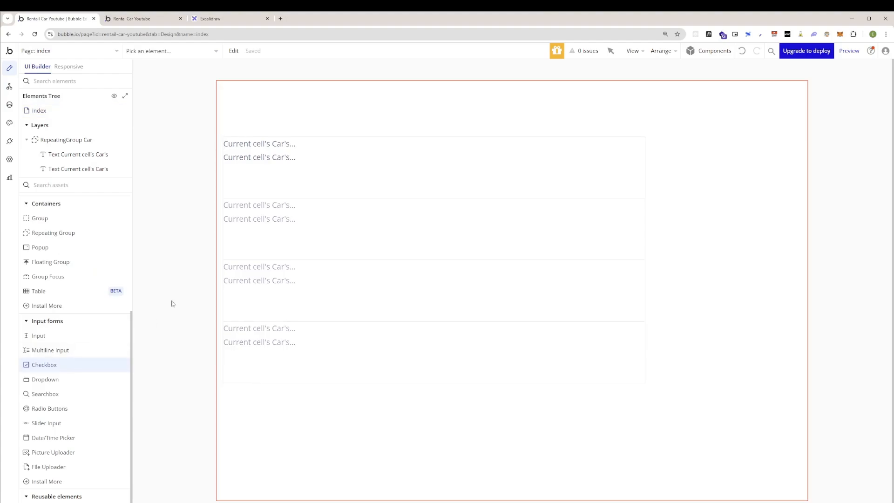
click(230, 119)
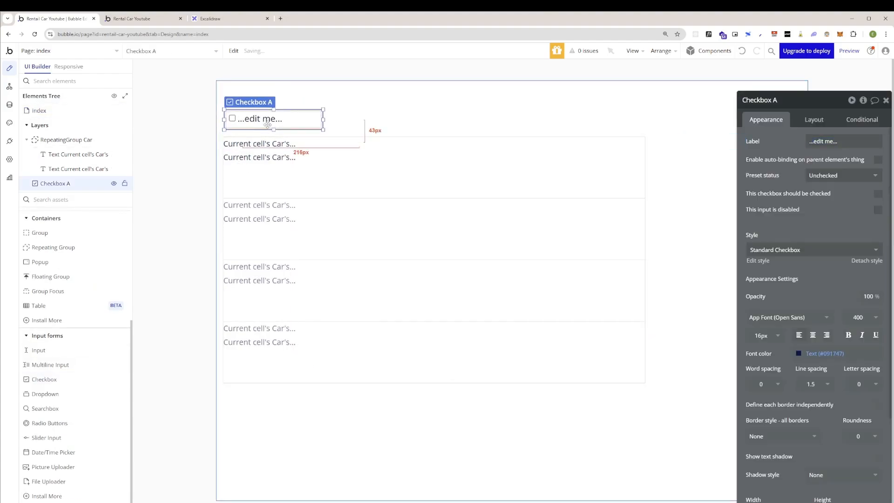
Set the new checkbox's label to Electric.
click(831, 142)
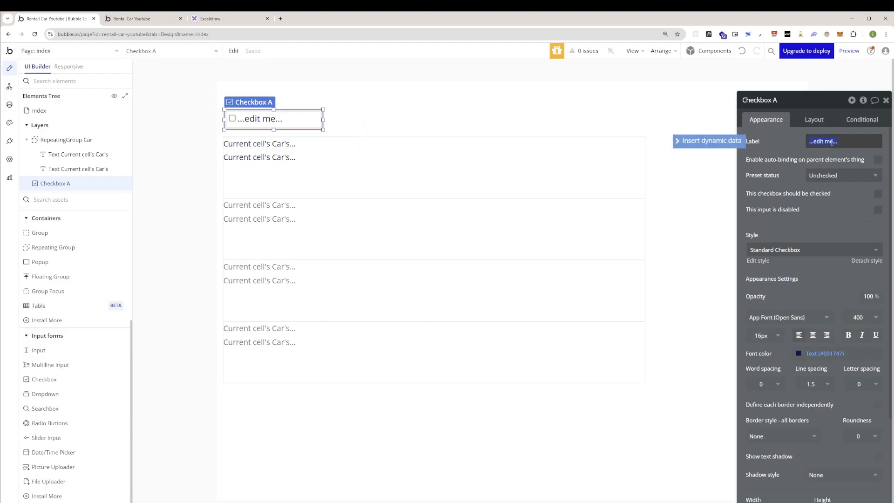
text(Electric)
click(709, 196)
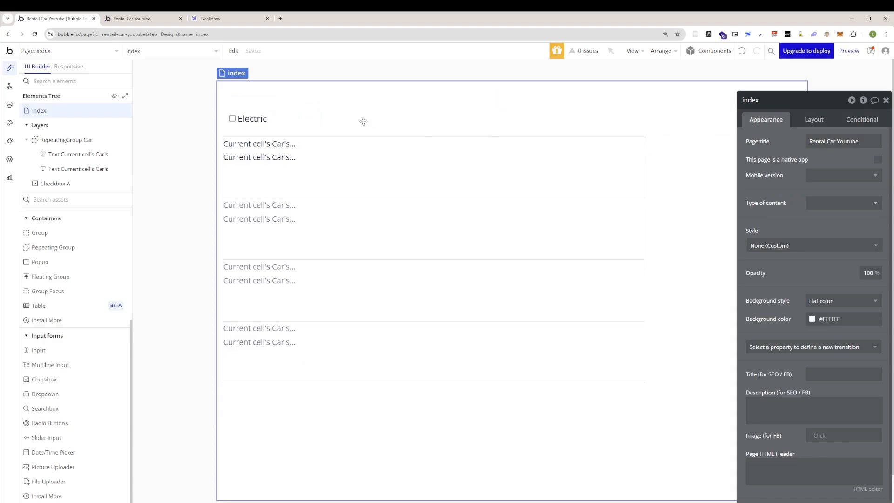
click(261, 122)
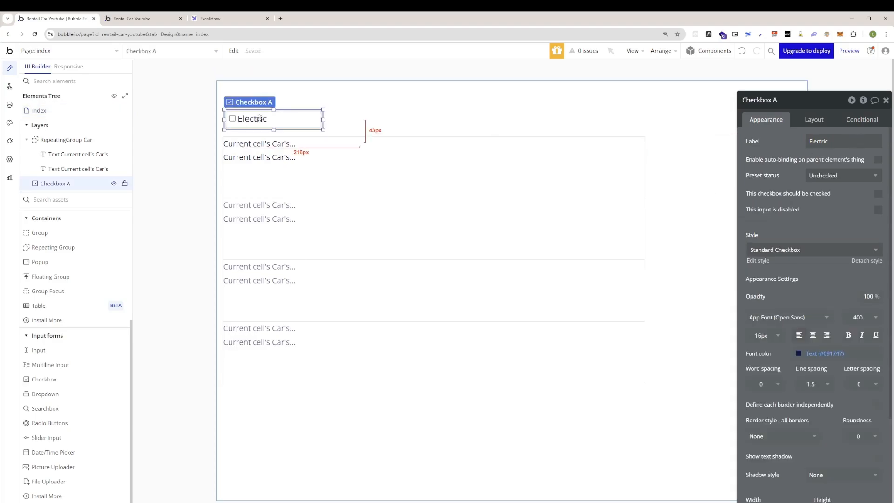
click(842, 180)
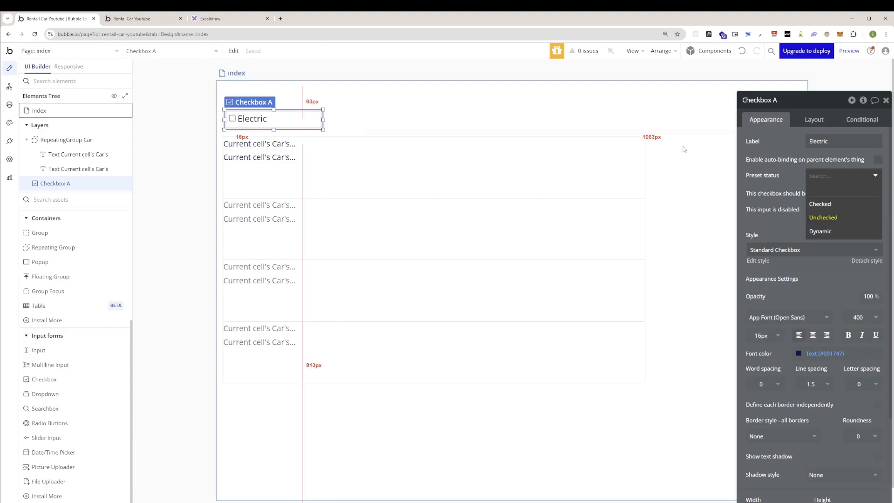
click(693, 158)
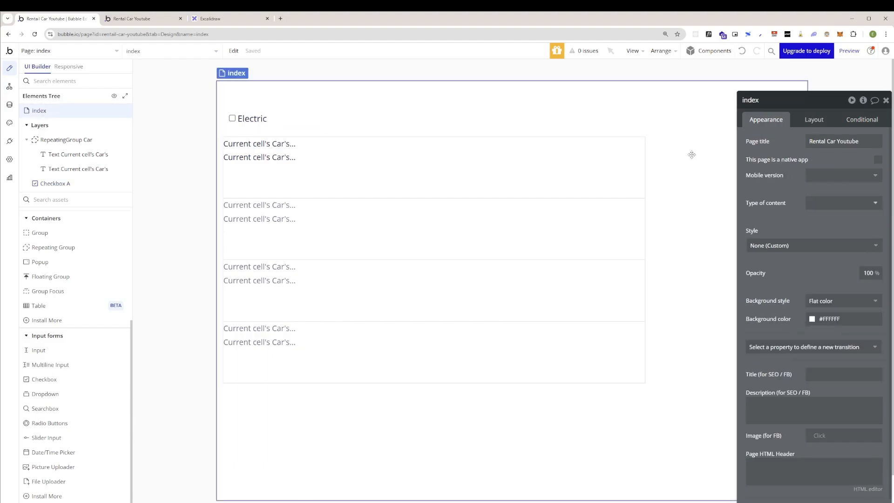
Add a new constraint to the search for Cars in the repeating group's data source.
click(368, 152)
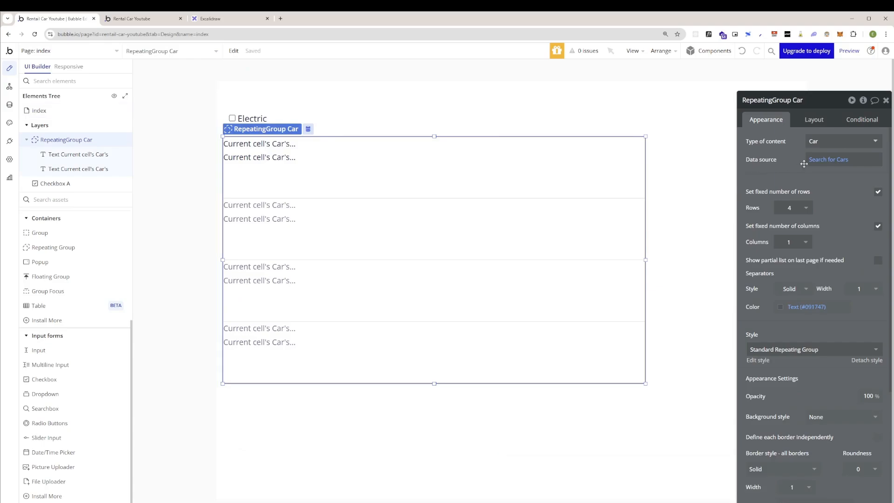
click(818, 160)
click(645, 147)
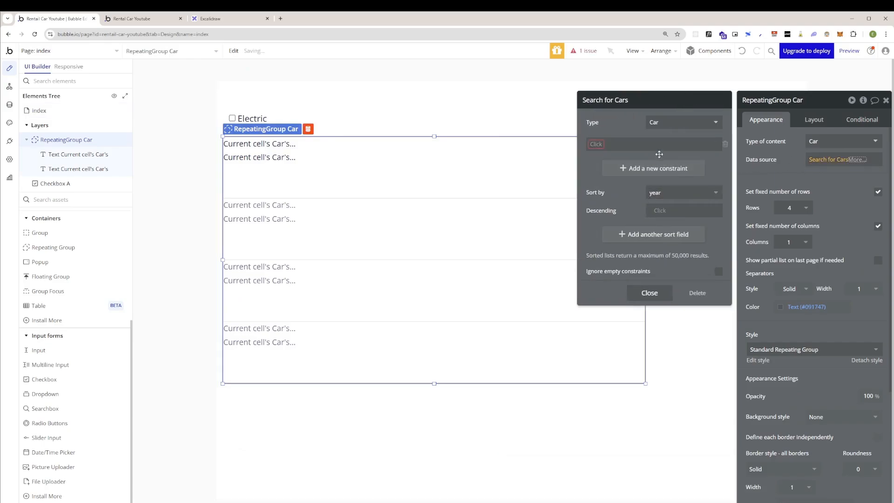
click(599, 148)
click(622, 155)
click(619, 155)
Rename the Electric checkbox element as IsElectric checkbox.
click(245, 116)
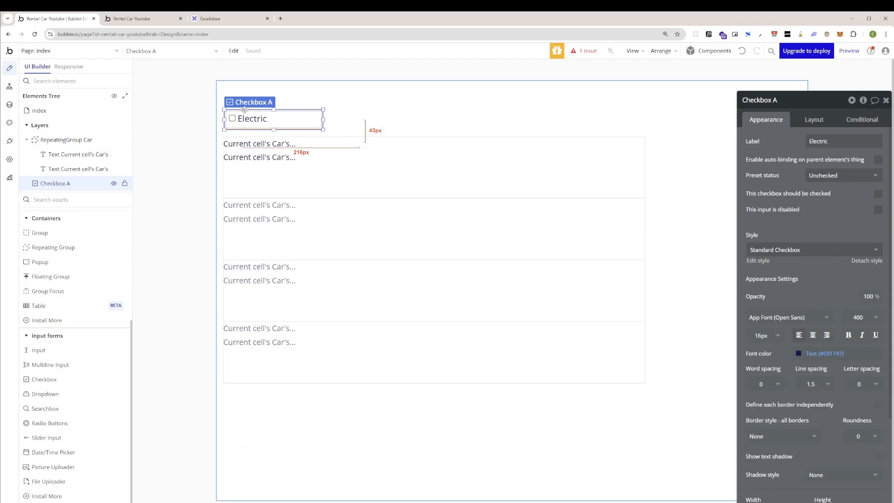
click(777, 101)
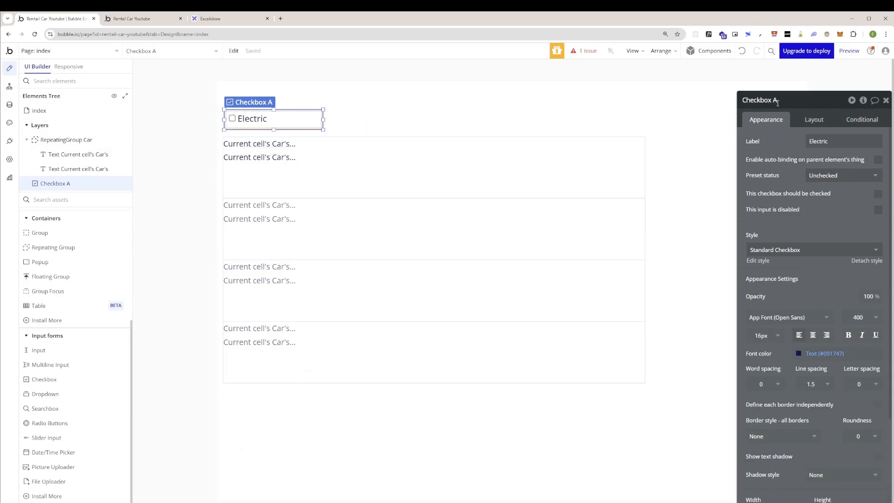
key(ctrl+a)
key(BackSpace)
text(IsElectric checkbox)
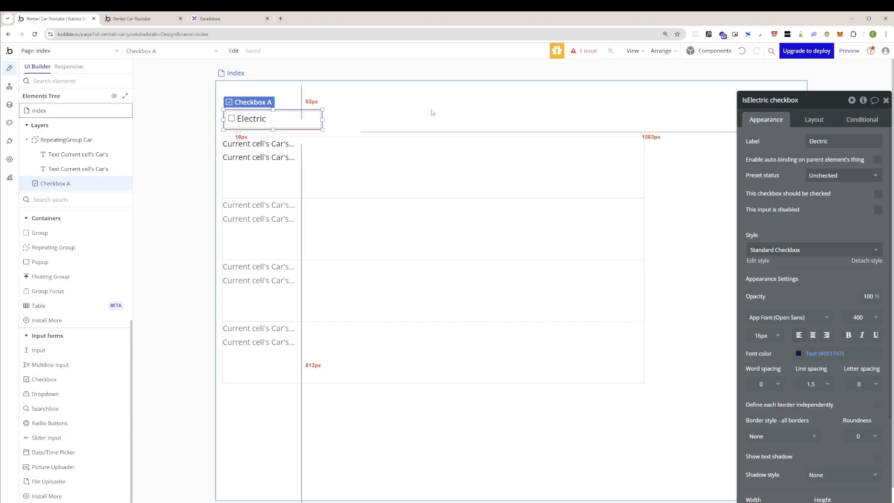
click(435, 113)
click(256, 119)
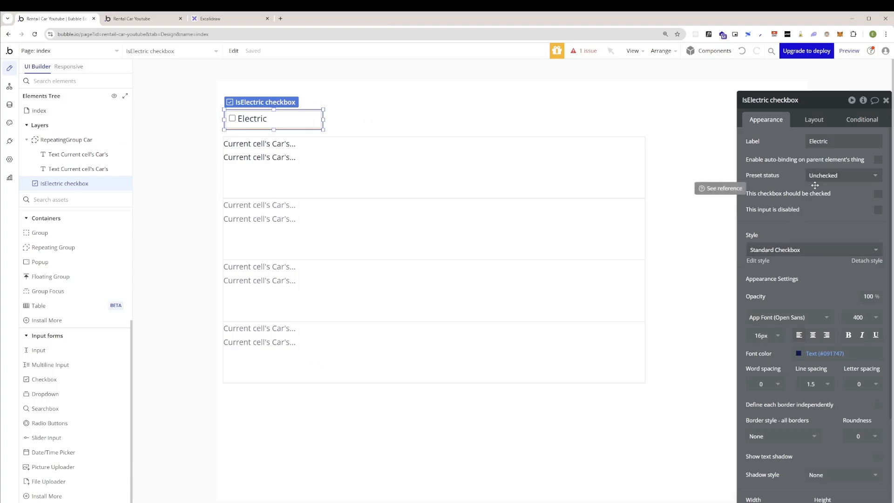
Constrain the repeating group's search for Cars so that IsElectric = IsElectric checkbox is checked.
click(409, 145)
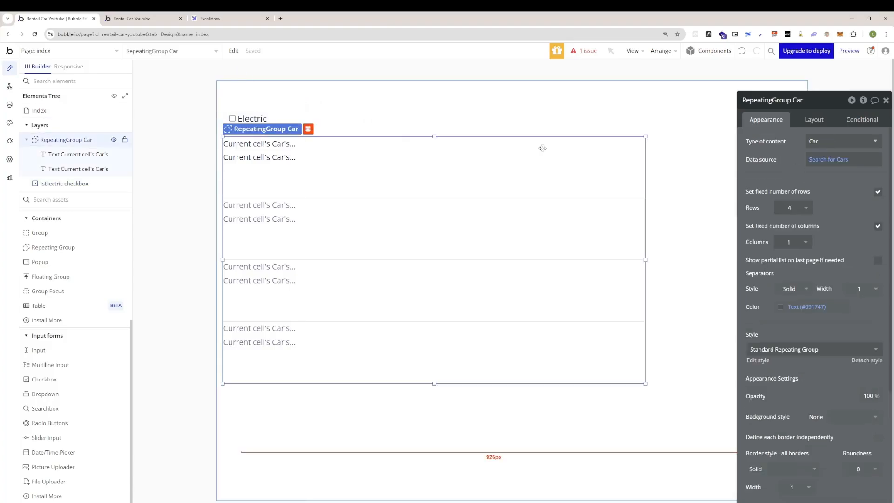
click(825, 160)
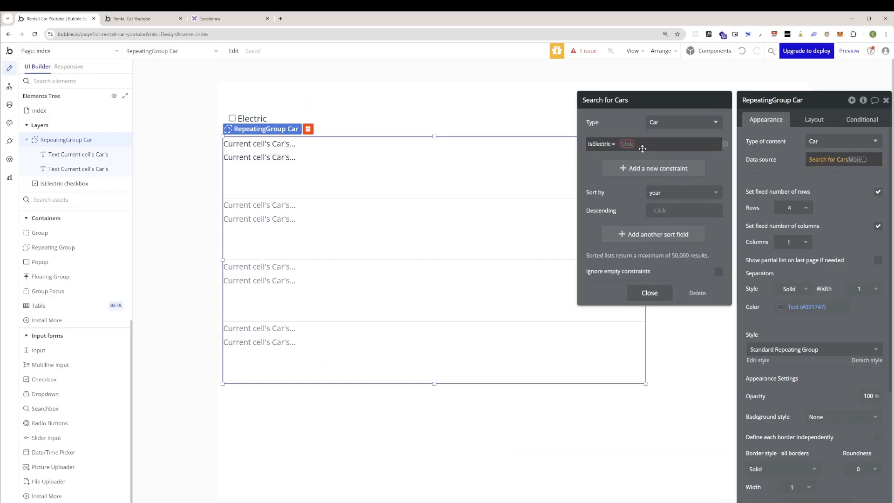
click(628, 144)
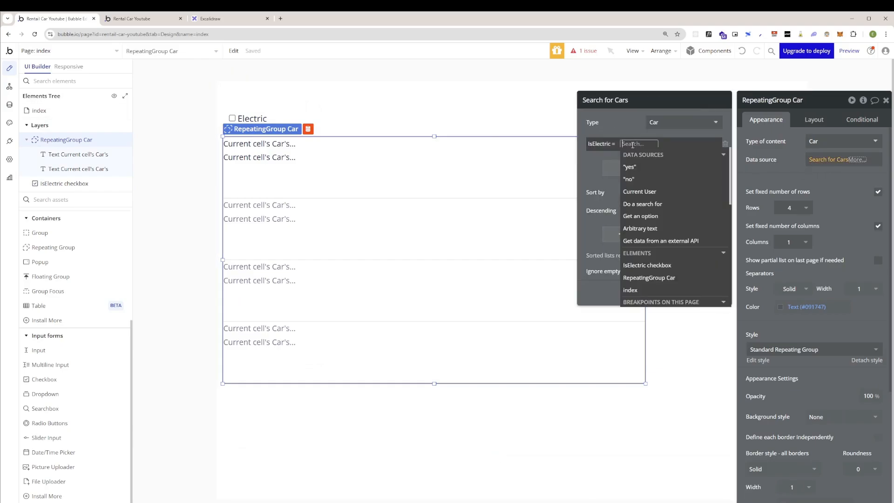
click(666, 265)
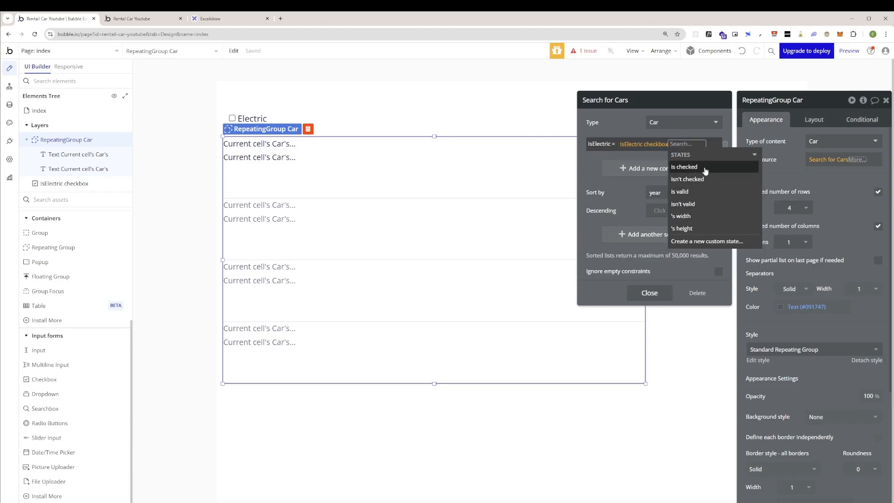
click(705, 168)
click(721, 168)
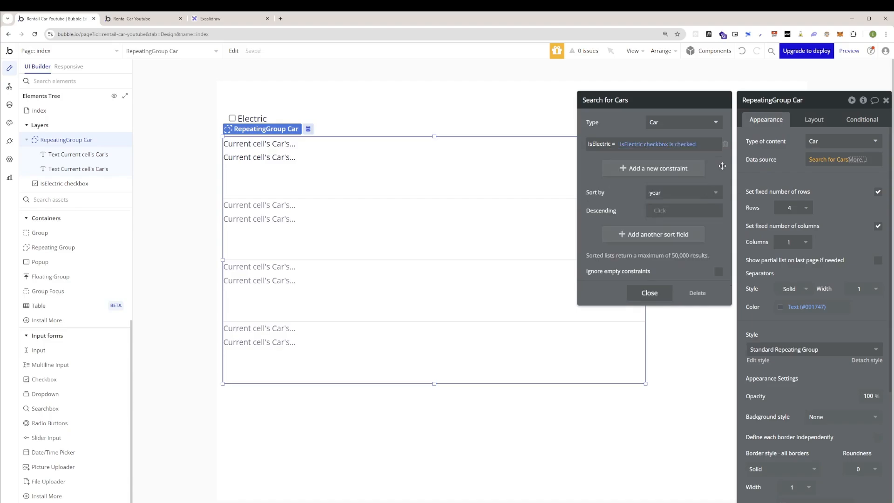
click(647, 147)
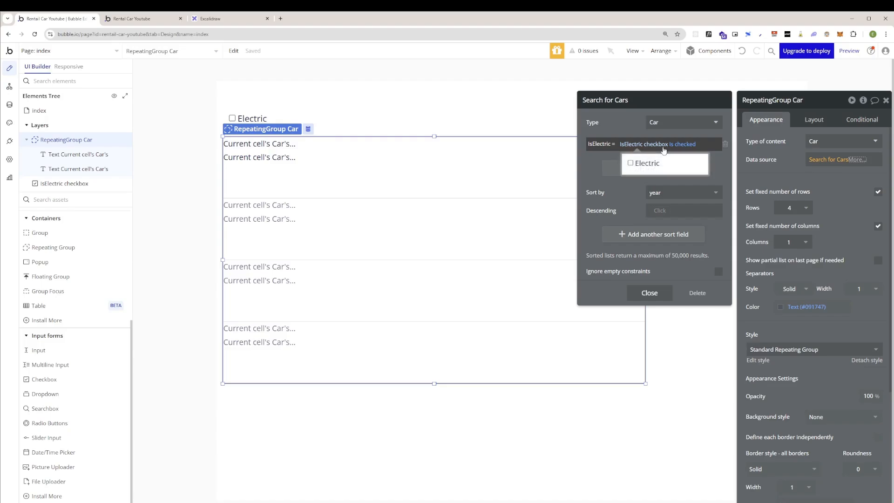
click(649, 292)
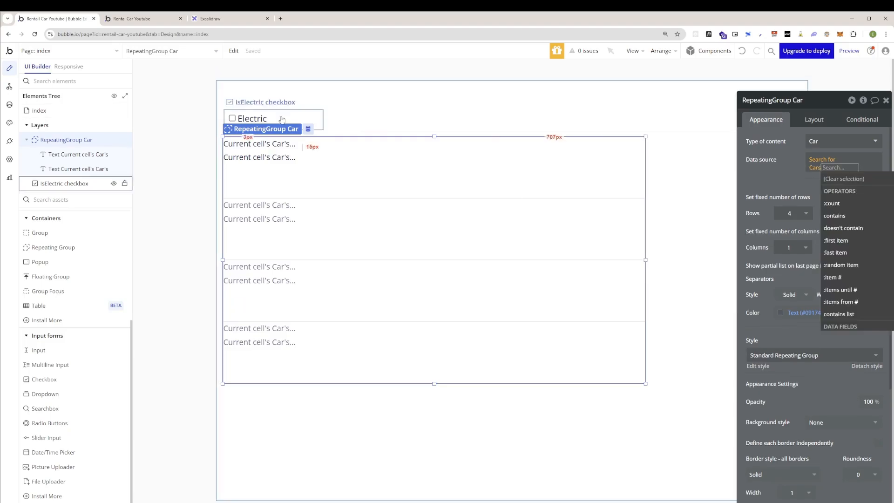
Switch to the app preview, reload it and toggle the Electric checkbox to test how the car list is filtered.
click(163, 21)
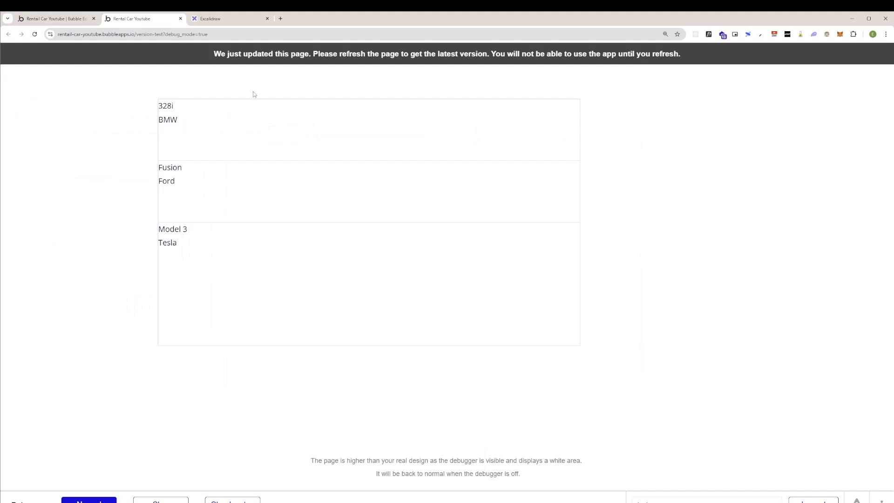
right_click(207, 83)
click(238, 110)
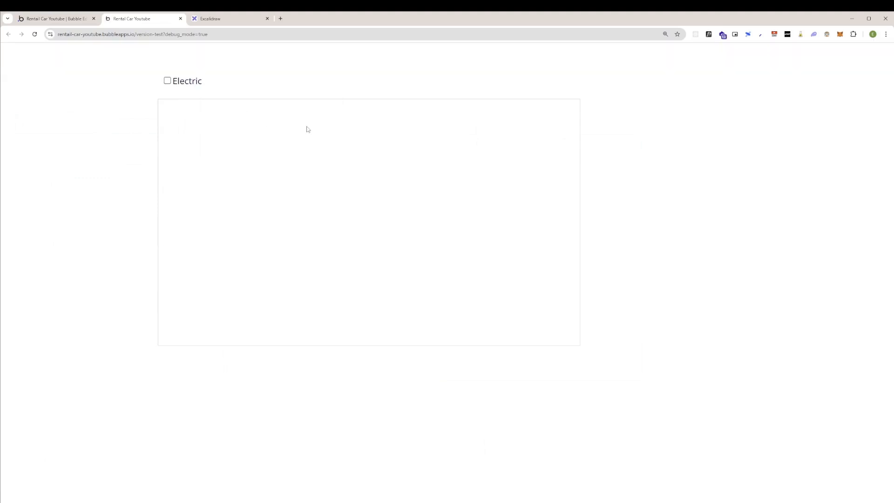
click(168, 81)
click(168, 82)
click(168, 82)
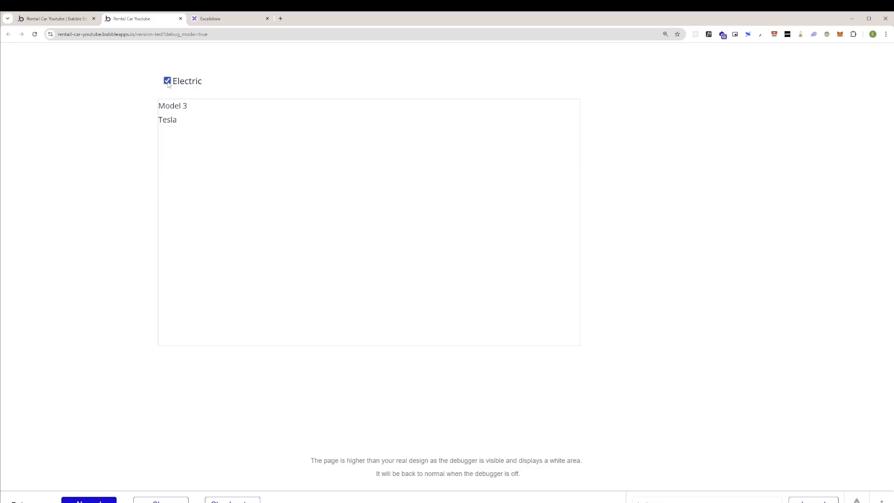
click(168, 81)
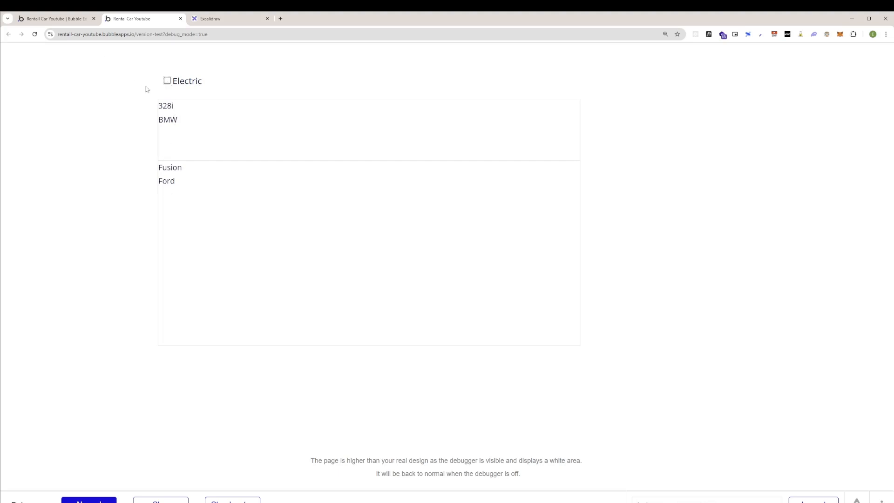
click(167, 81)
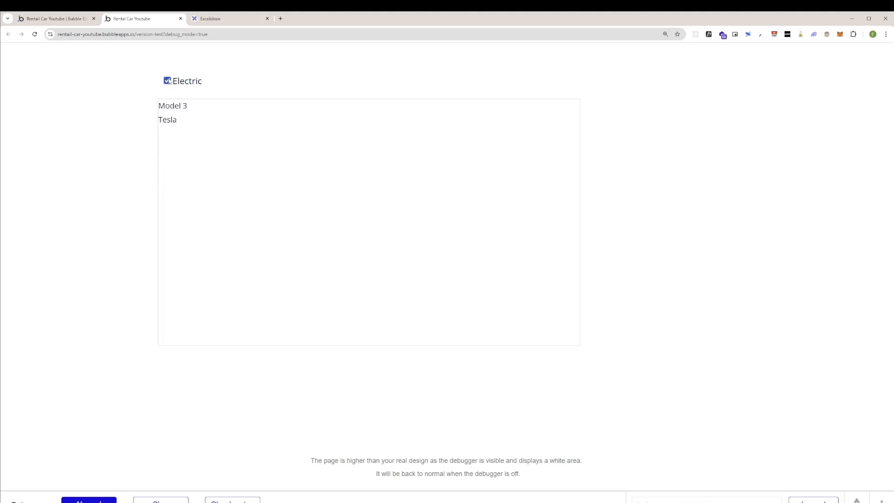
Return to the Bubble editor and turn on Ignore empty constraints in the repeating group's search for Cars.
click(71, 21)
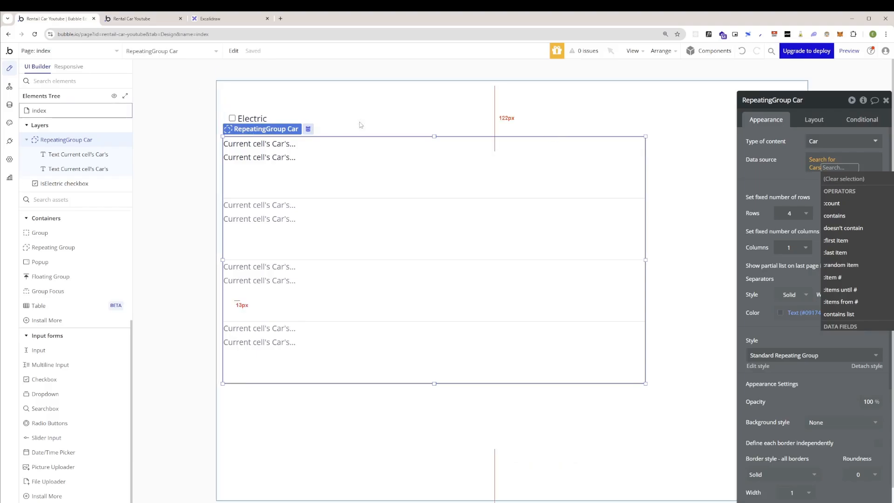
click(821, 161)
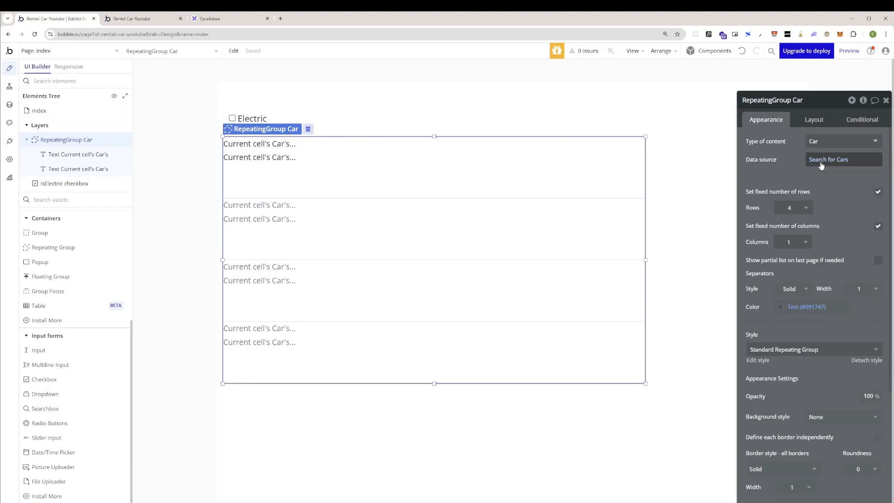
click(658, 144)
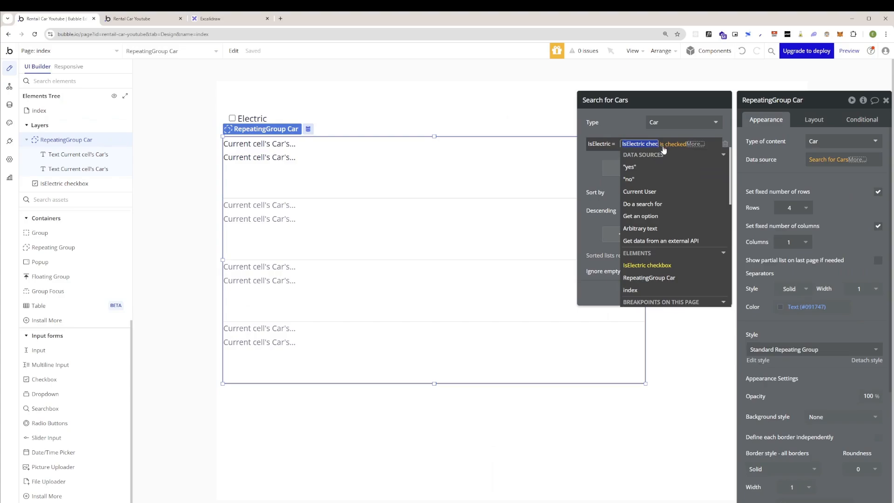
click(589, 160)
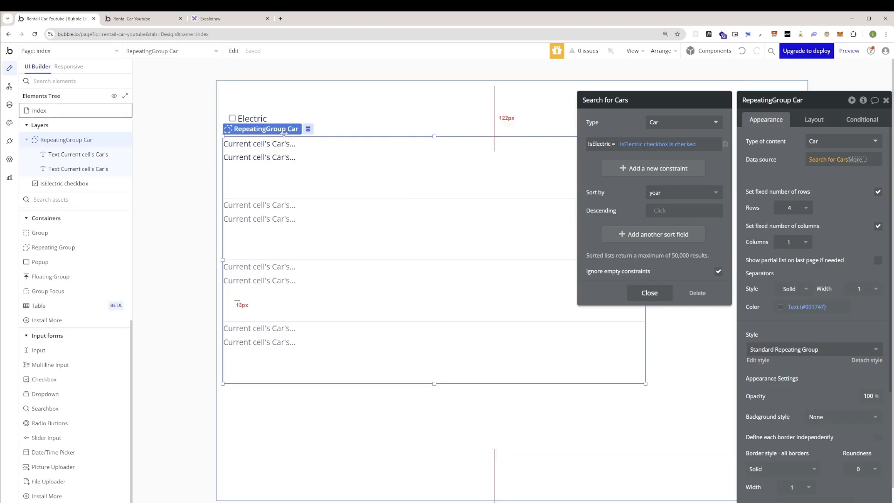
click(650, 295)
Examine the preset status options of the IsElectric checkbox.
click(275, 119)
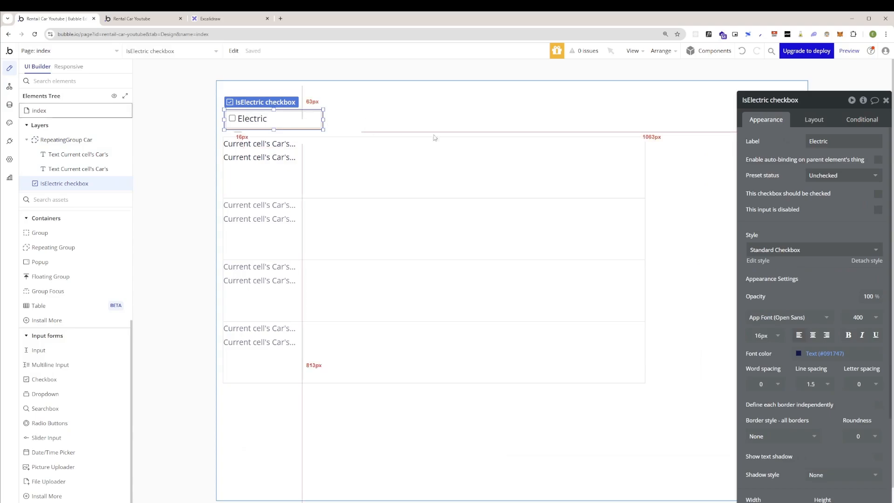
click(829, 176)
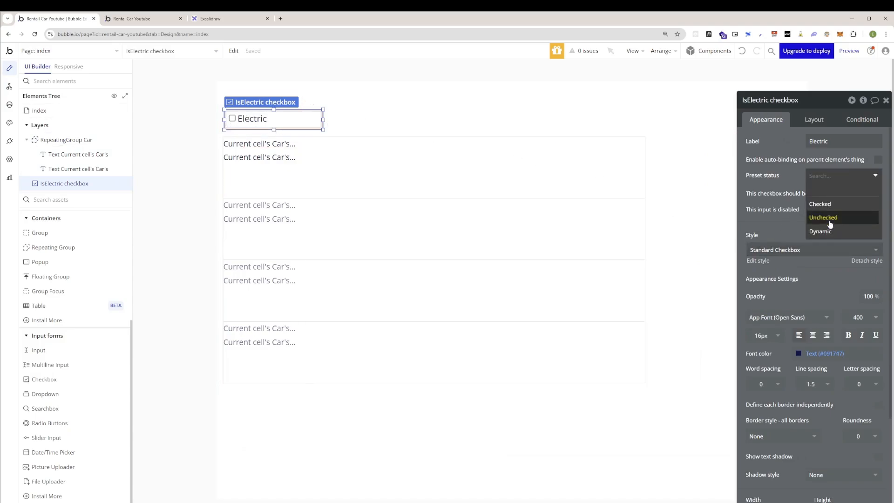
click(829, 191)
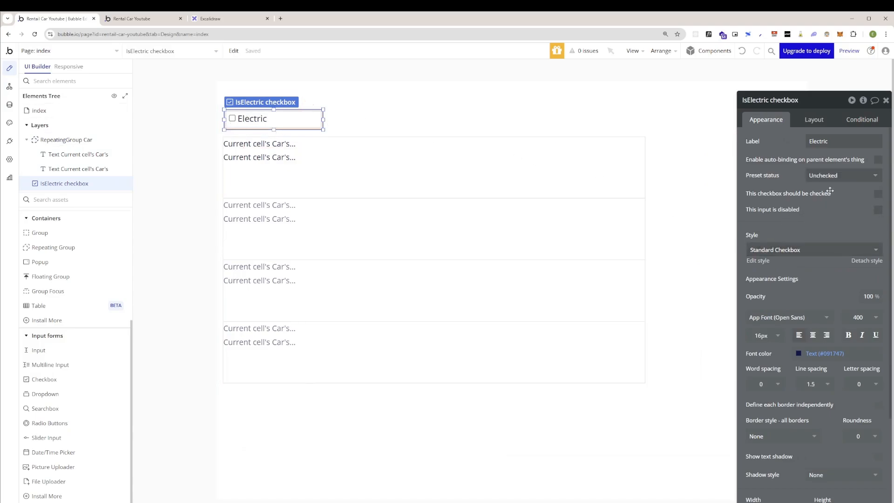
click(809, 176)
click(823, 195)
Reload the app preview and toggle the Electric checkbox to test the car filter with empty constraints ignored.
click(140, 19)
right_click(245, 96)
click(264, 121)
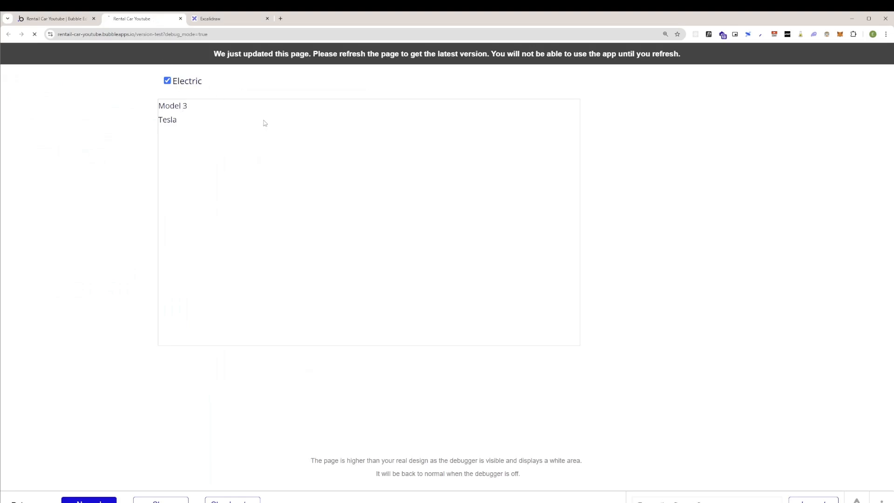
click(167, 81)
click(168, 81)
click(167, 81)
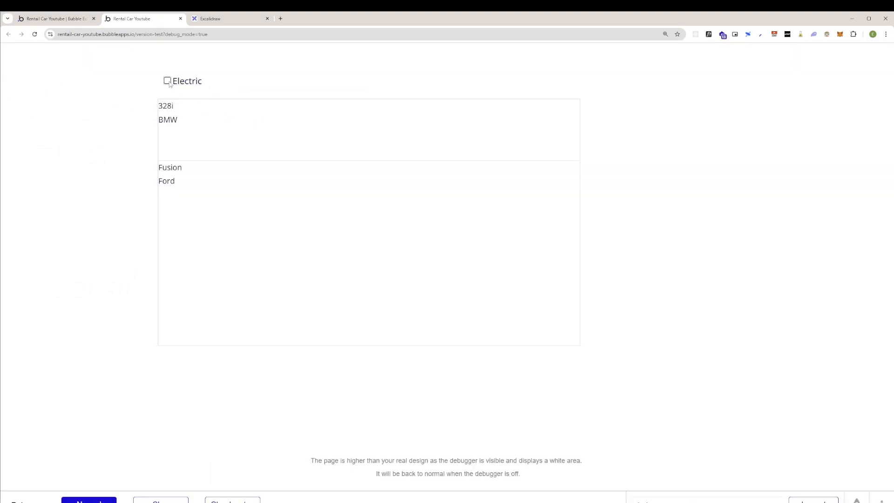
click(167, 81)
click(168, 81)
Compare the editor layout with the preview and toggle Electric again to recheck which cars are listed.
click(87, 22)
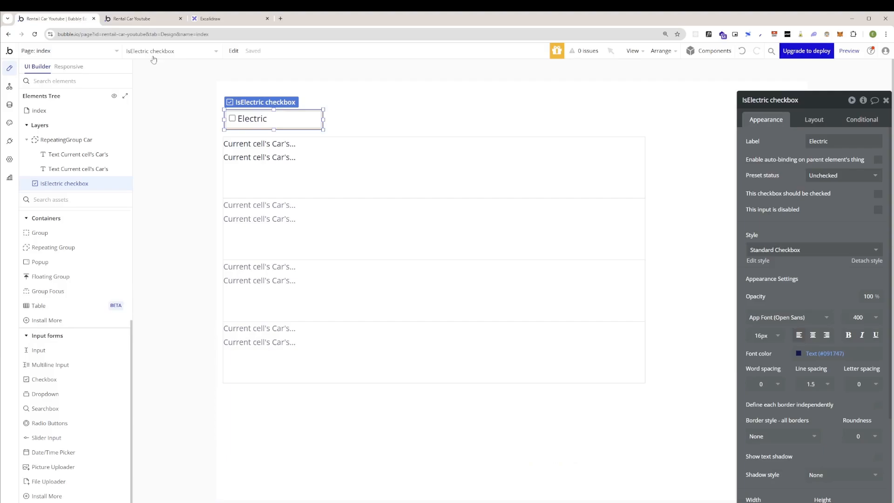
click(132, 24)
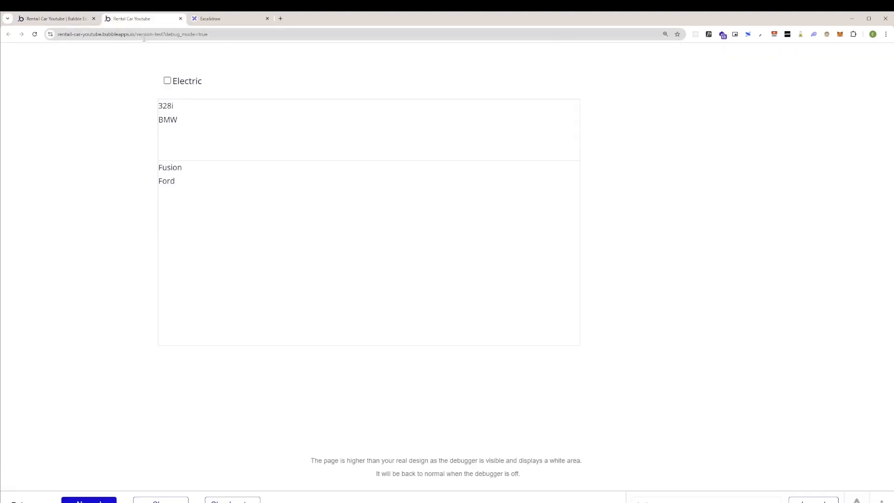
click(61, 21)
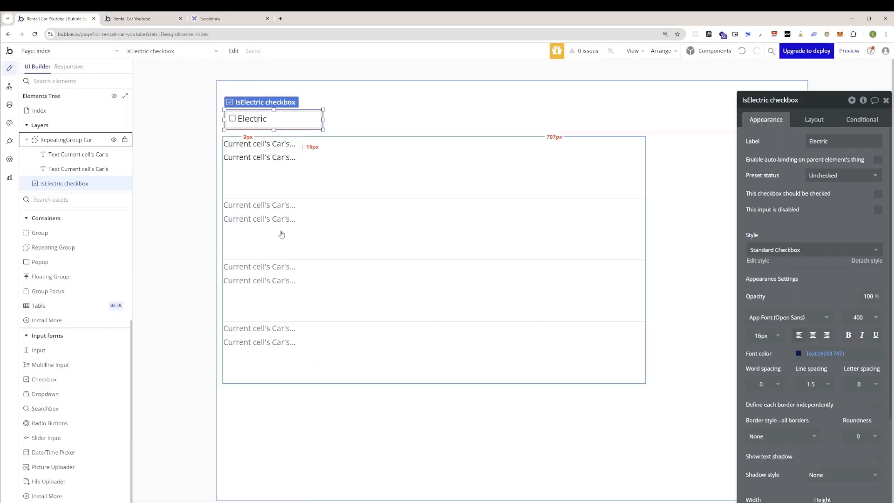
click(124, 21)
click(166, 81)
click(167, 81)
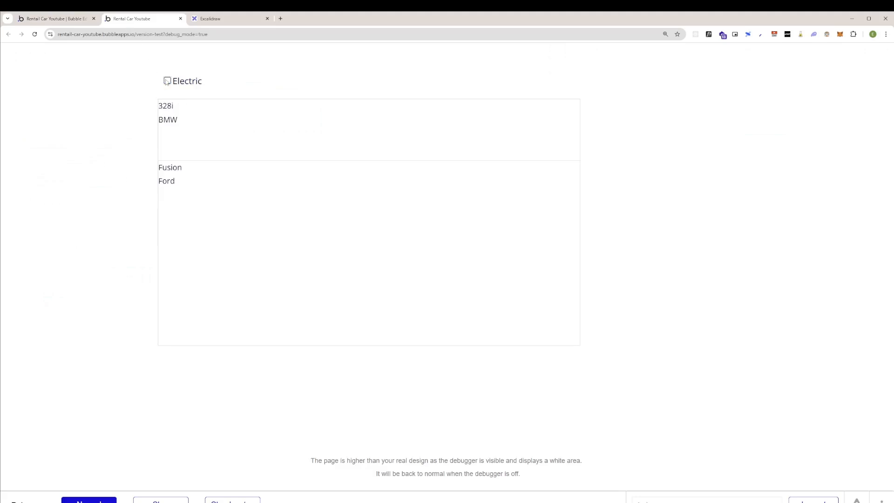
click(167, 81)
click(168, 82)
Switch from the app preview back to the Bubble editor.
click(53, 19)
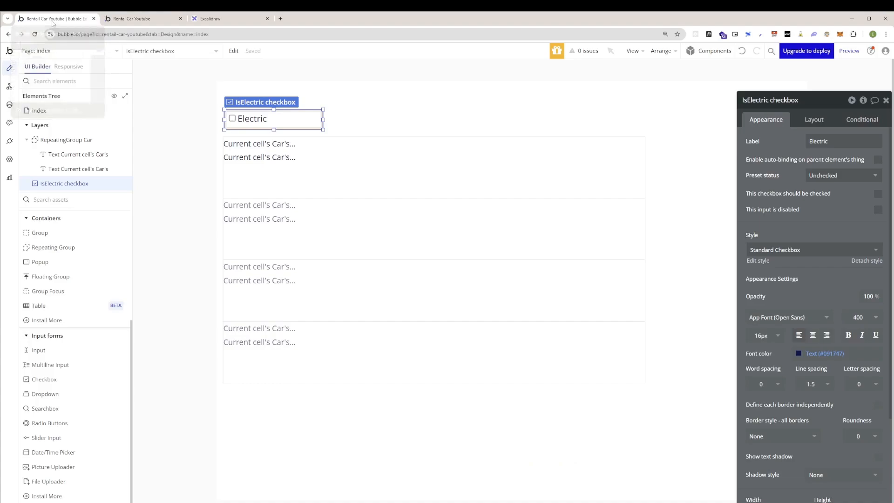
click(286, 158)
right_click(286, 158)
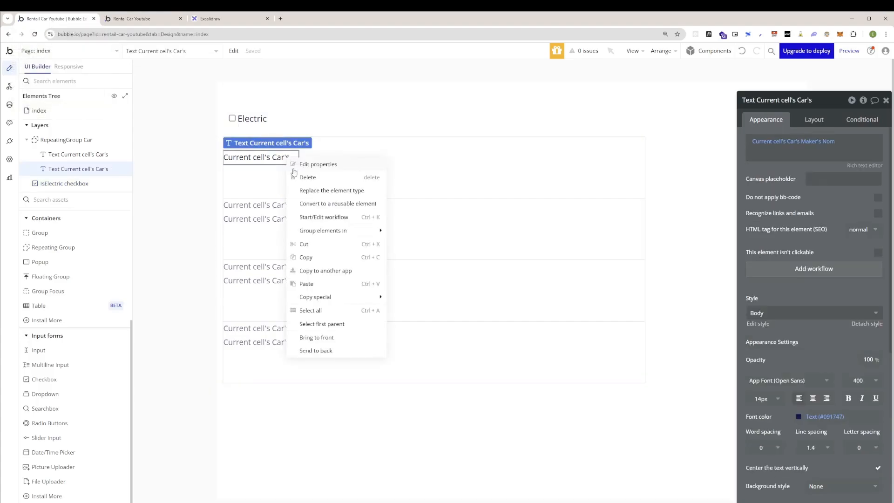
click(254, 180)
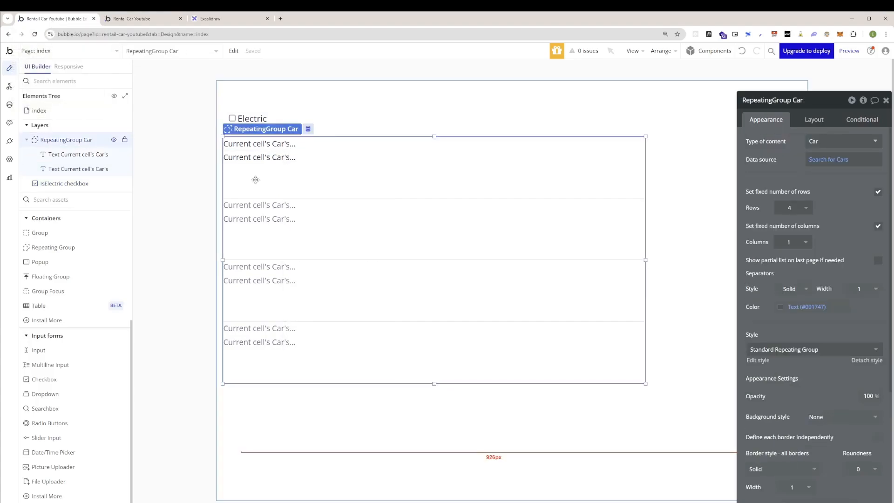
right_click(93, 142)
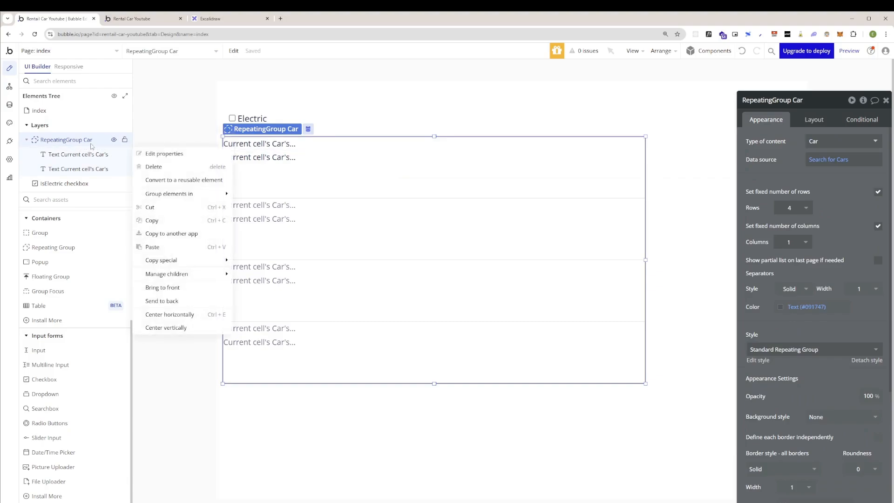
click(244, 167)
right_click(241, 170)
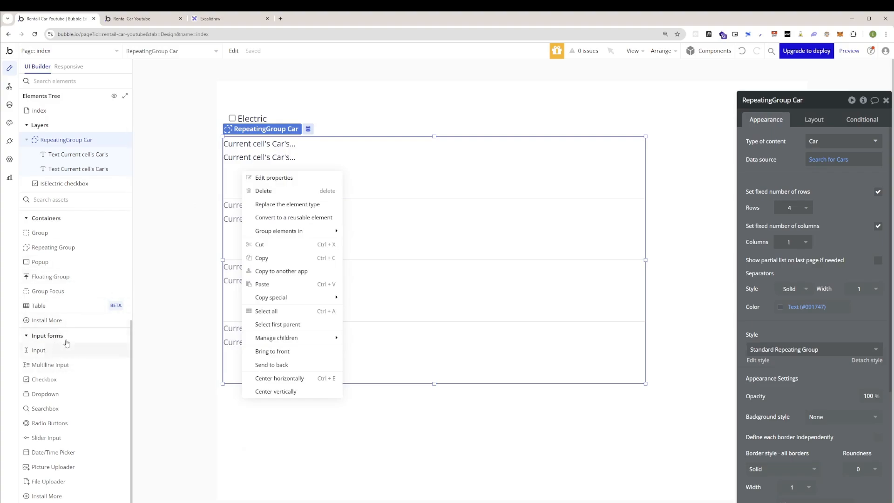
Add a text element below the maker text in the repeating group's first cell, showing Current cell's Car's year.
scroll(74, 360, down, 1)
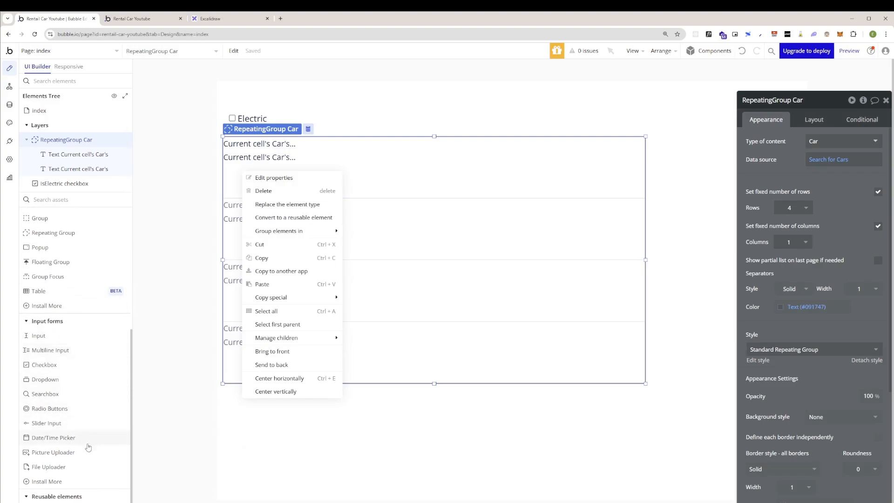
scroll(89, 447, up, 5)
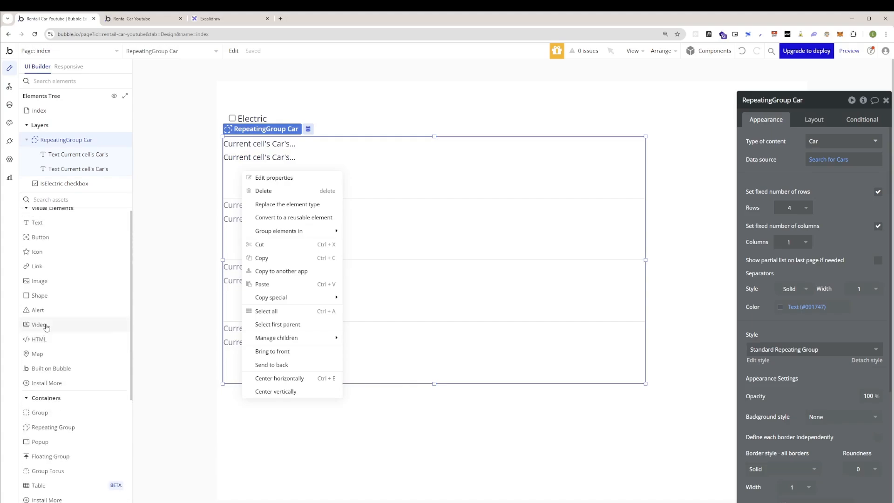
click(37, 228)
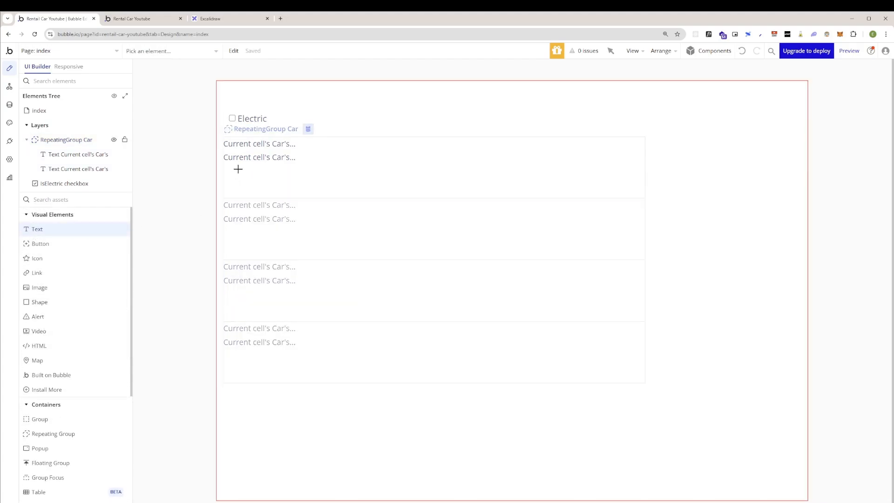
click(276, 194)
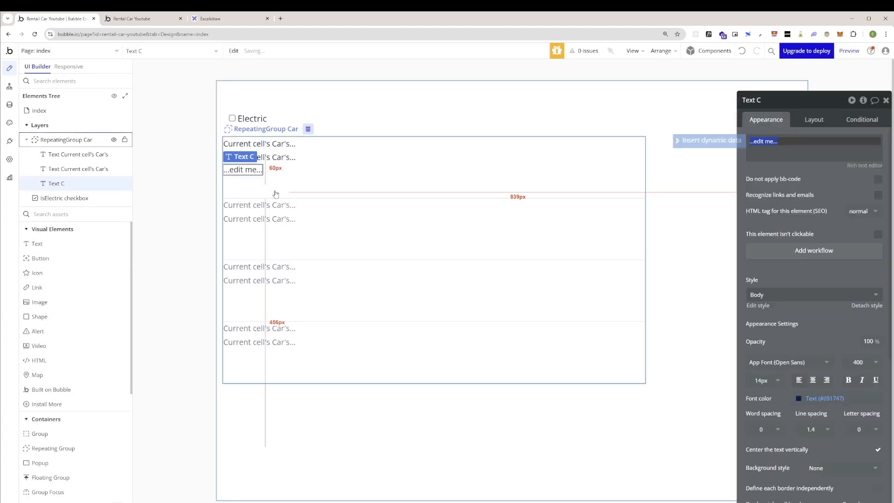
click(701, 143)
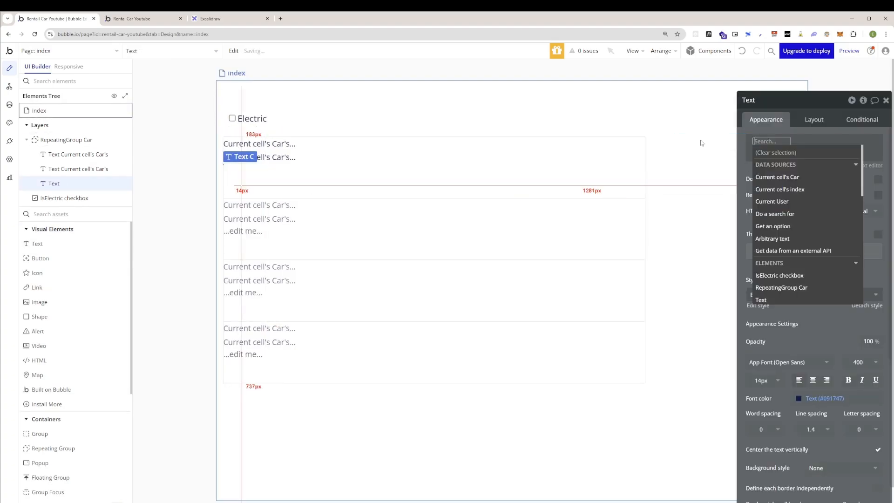
click(791, 177)
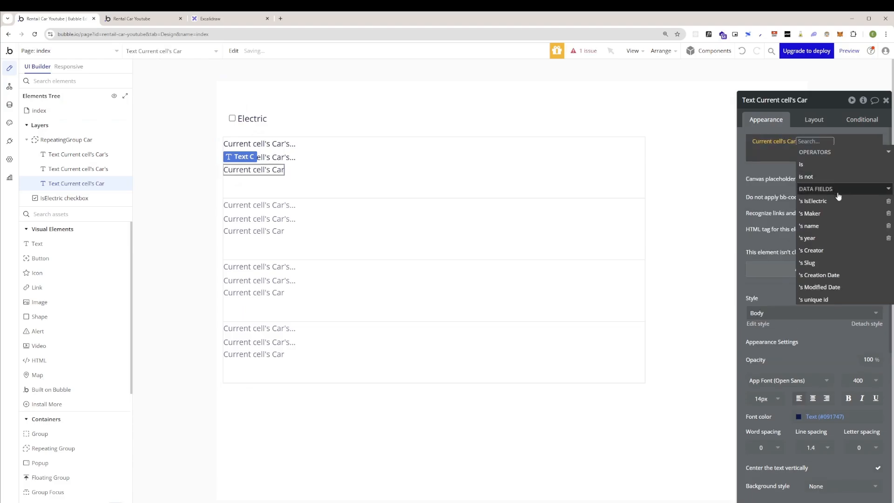
click(807, 238)
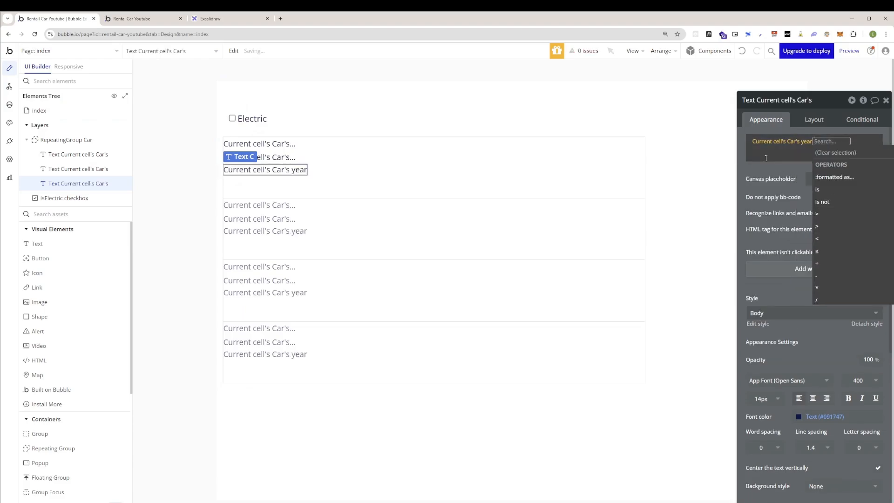
Apply number formatting to the car's year in the new text, with type Number and no thousand separator.
click(833, 177)
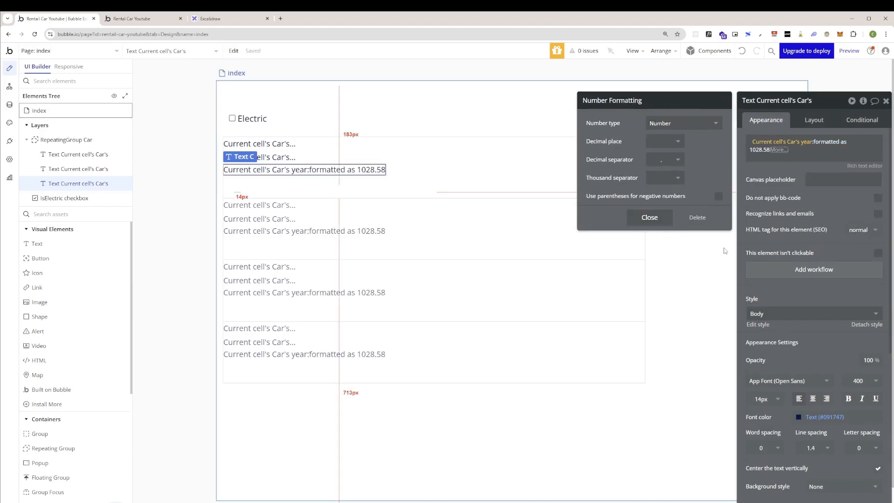
click(675, 159)
click(664, 181)
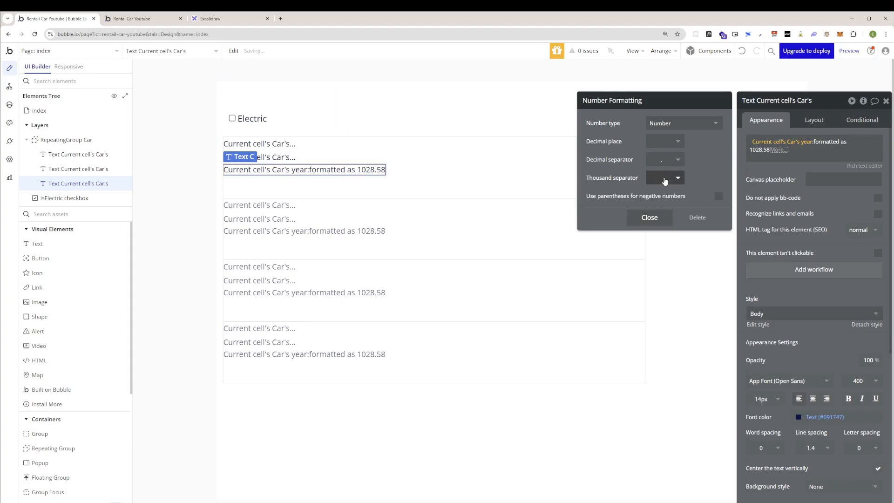
click(652, 217)
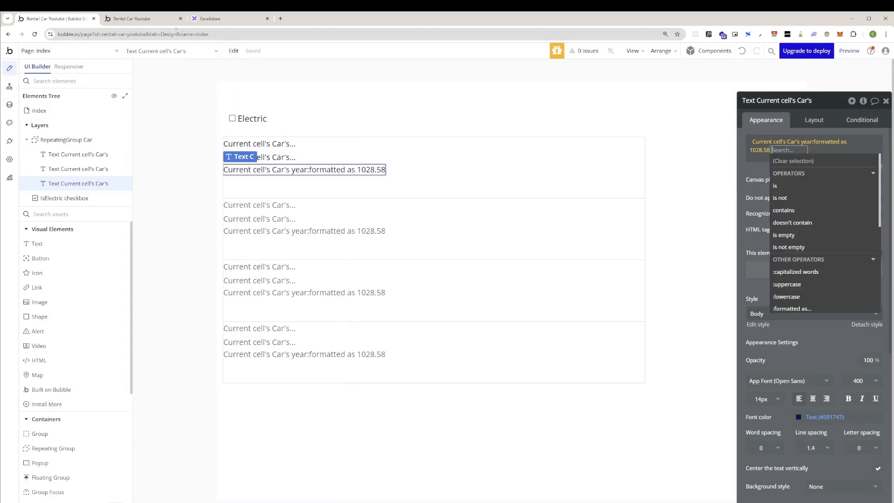
Refresh the app preview and check the year shown for each car, with Electric unchecked and with it checked.
click(158, 21)
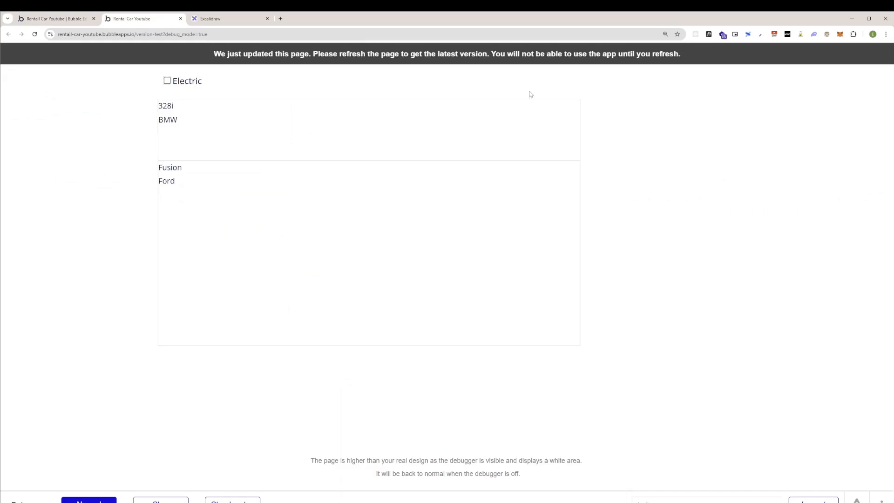
right_click(644, 93)
click(667, 120)
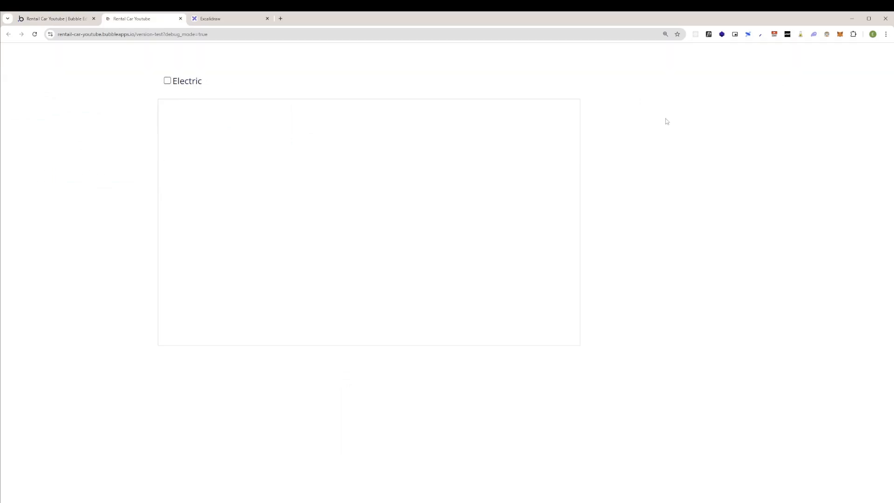
drag(179, 132, 157, 104)
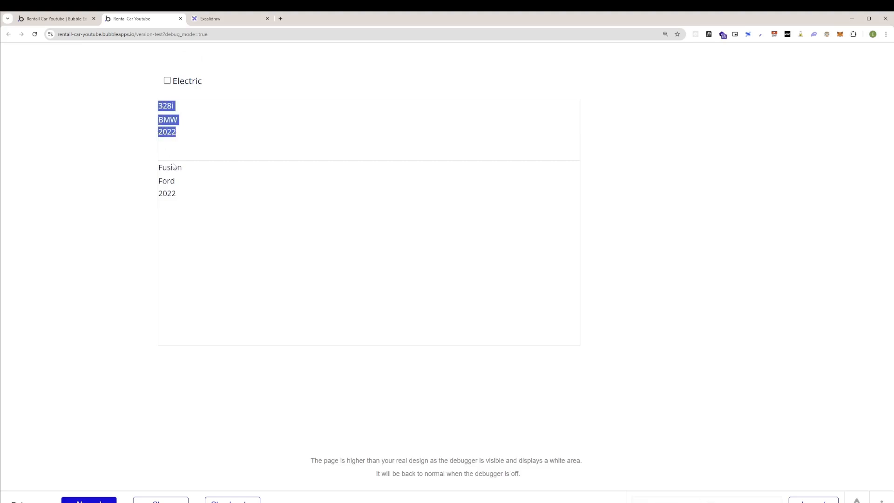
click(178, 188)
drag(182, 191, 169, 191)
click(184, 194)
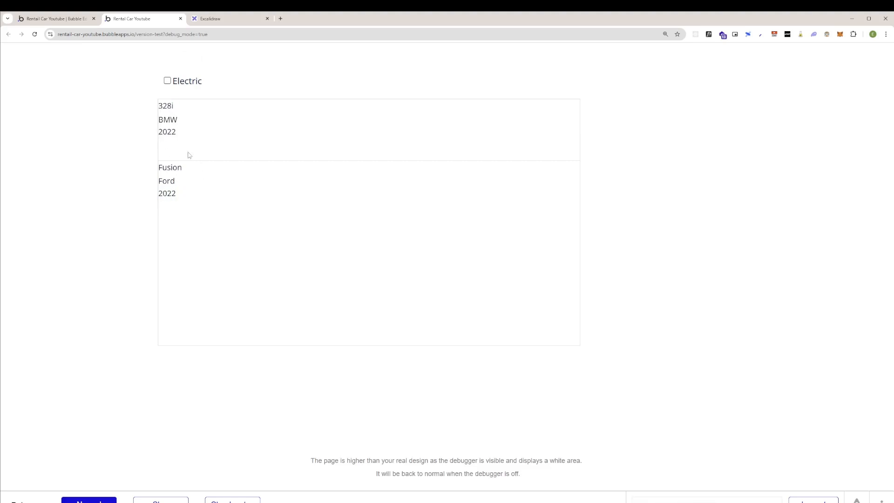
drag(177, 132, 168, 132)
click(167, 81)
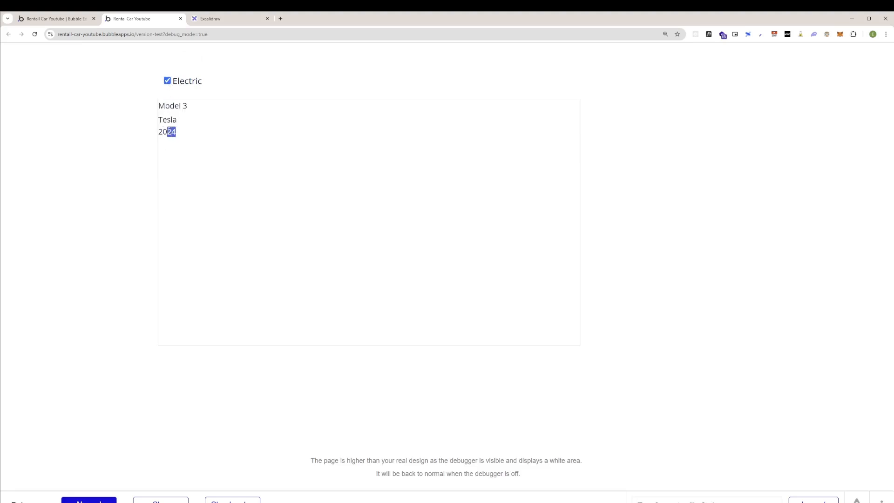
Return to the Bubble editor and draw an Input element beside the Electric checkbox, above the car list.
click(58, 21)
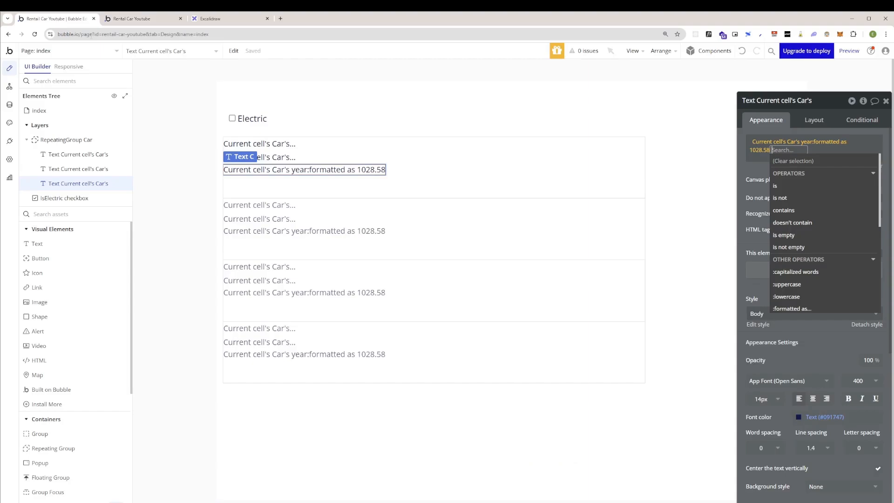
click(345, 116)
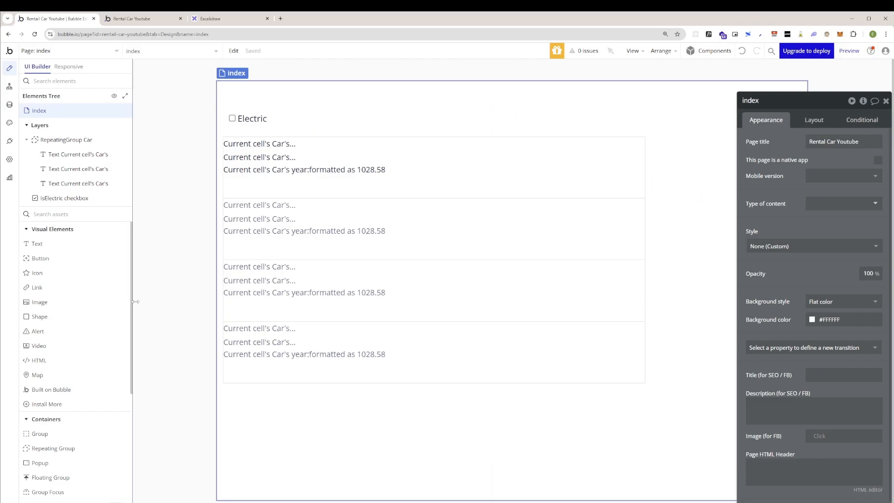
scroll(97, 340, down, 1)
scroll(96, 340, up, 1)
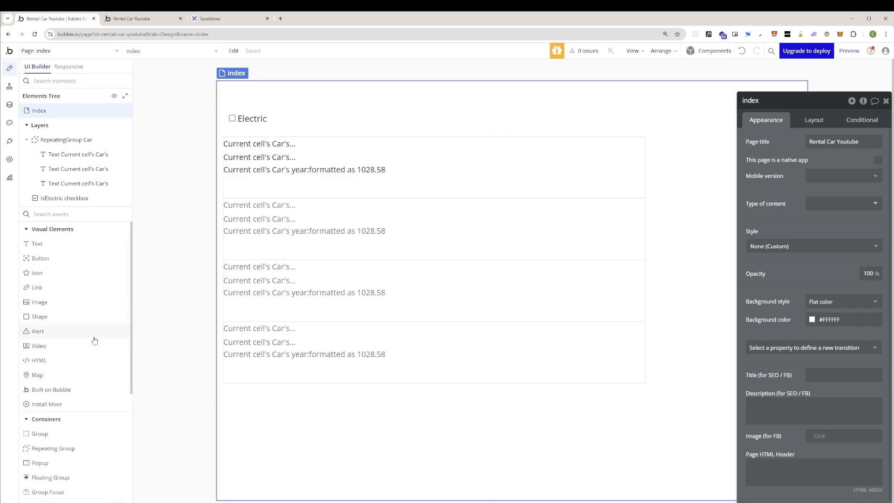
scroll(72, 354, down, 5)
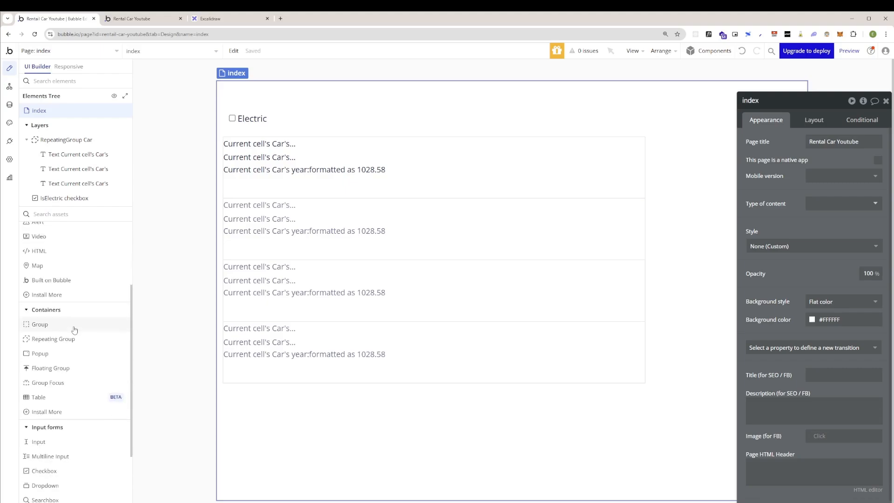
click(38, 369)
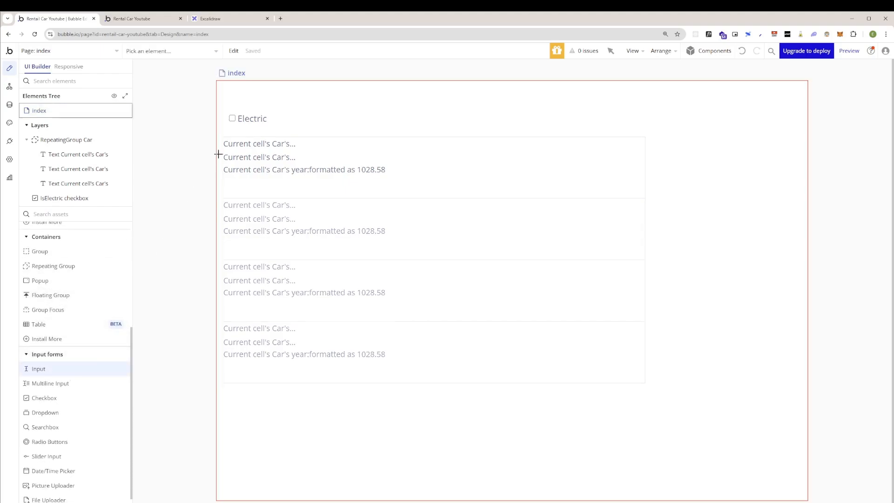
click(282, 124)
drag(288, 122, 375, 135)
Give the new input the placeholder Min Year, initial content 2020 and content format Integer.
click(822, 143)
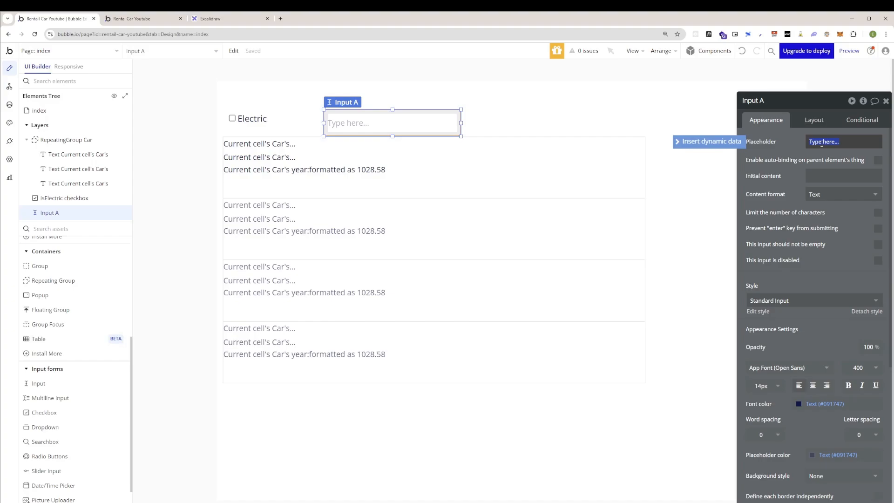
text(A)
text(M)
text(in Year)
click(815, 179)
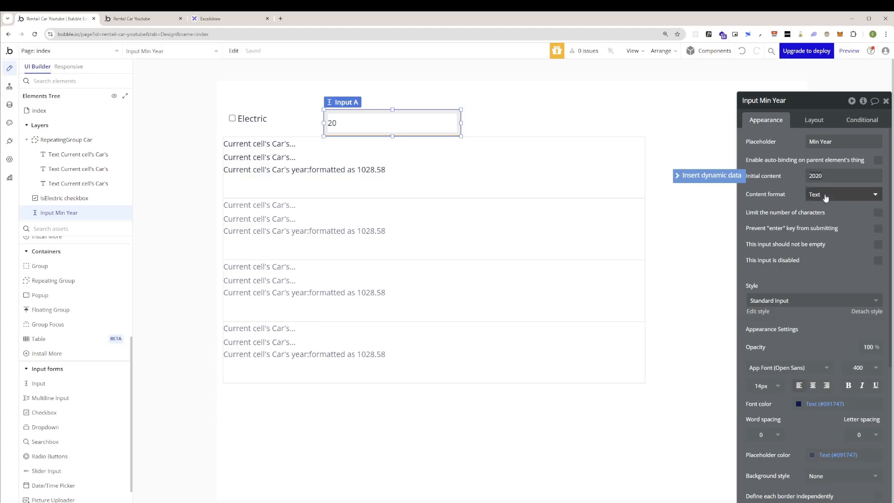
click(819, 194)
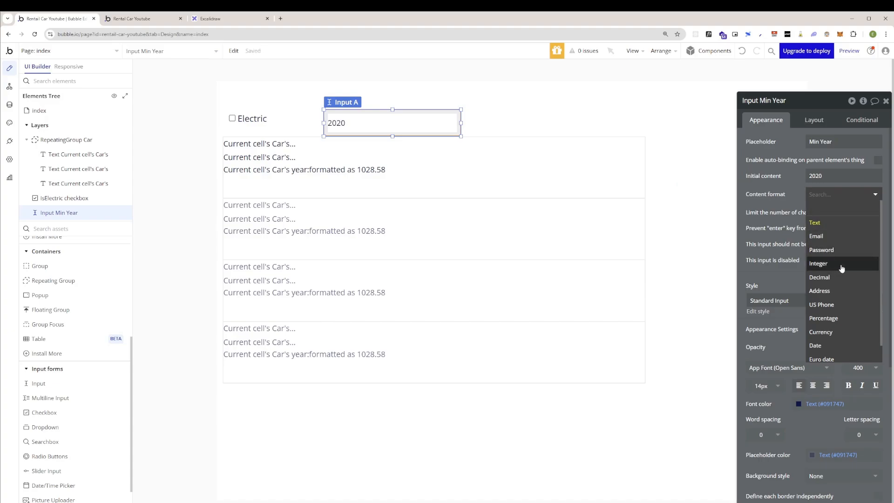
click(842, 263)
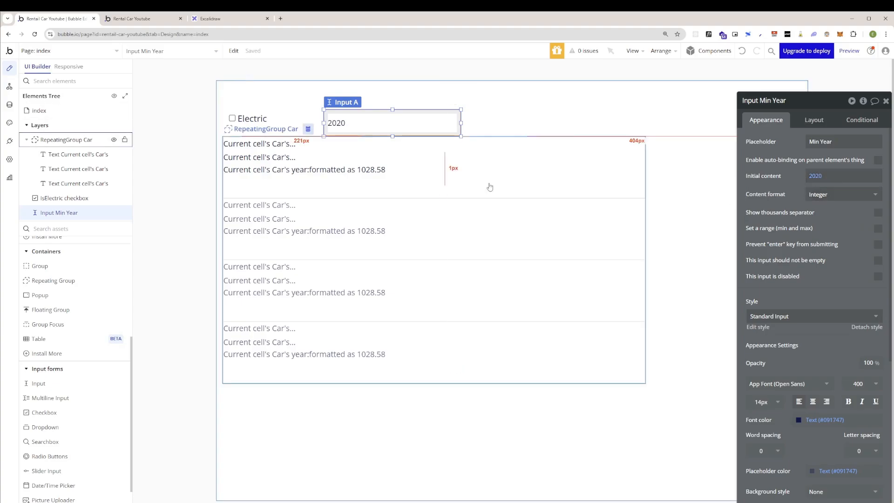
Add a year ≥ constraint to the Search for Cars data source of RepeatingGroup Car.
click(407, 173)
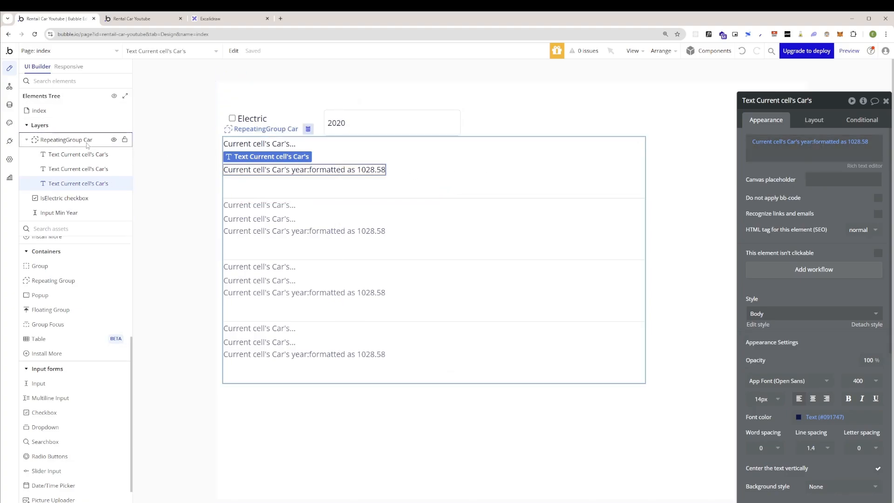
click(66, 140)
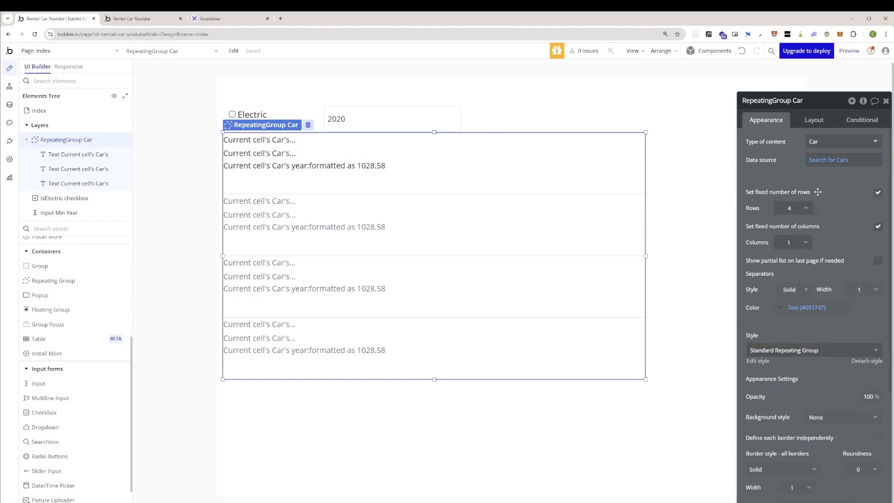
click(834, 167)
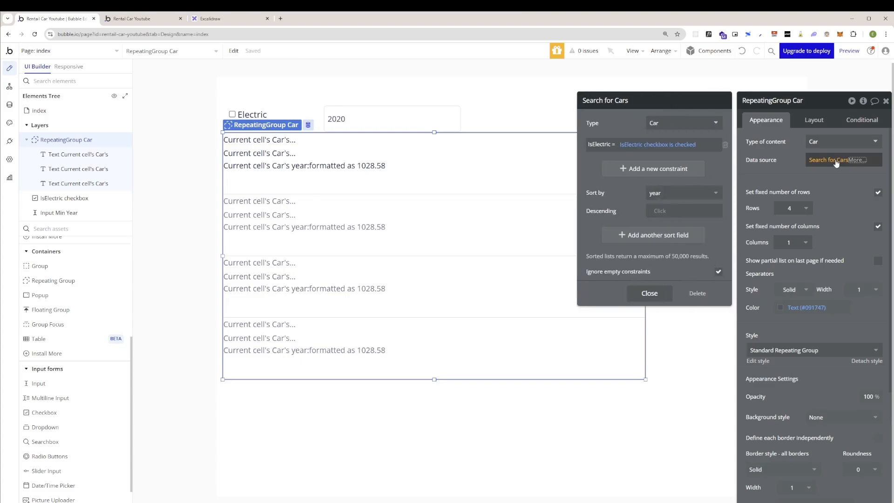
click(670, 173)
click(603, 166)
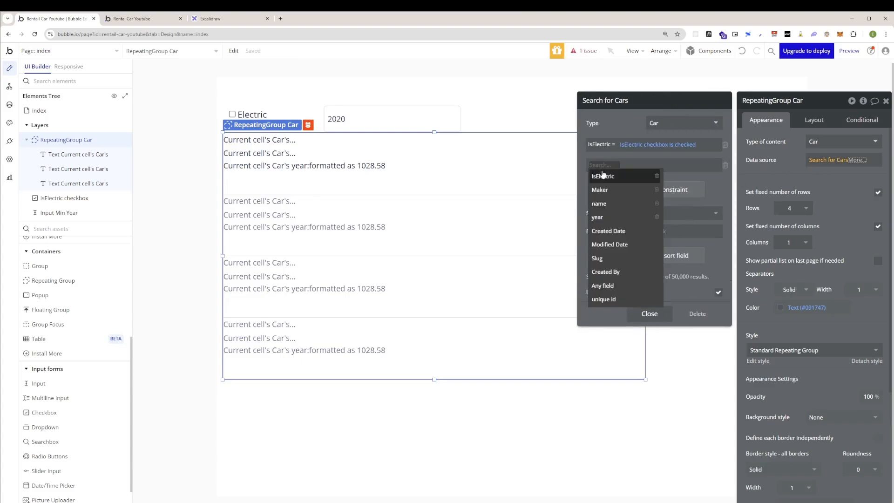
click(597, 217)
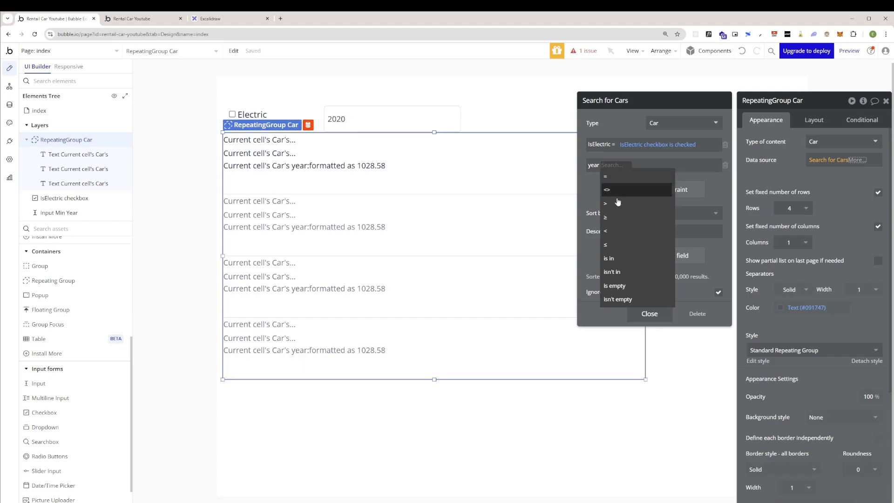
click(608, 217)
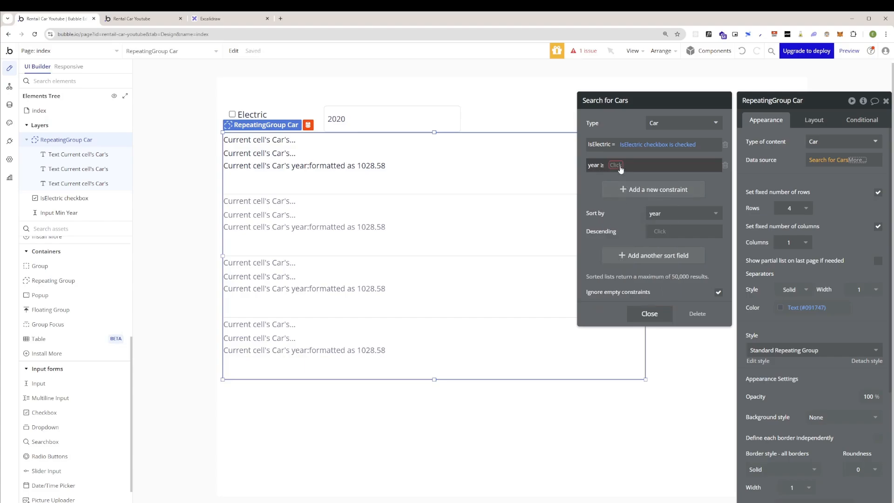
Compare the year constraint with Input Min Year's value and close the search settings.
click(616, 166)
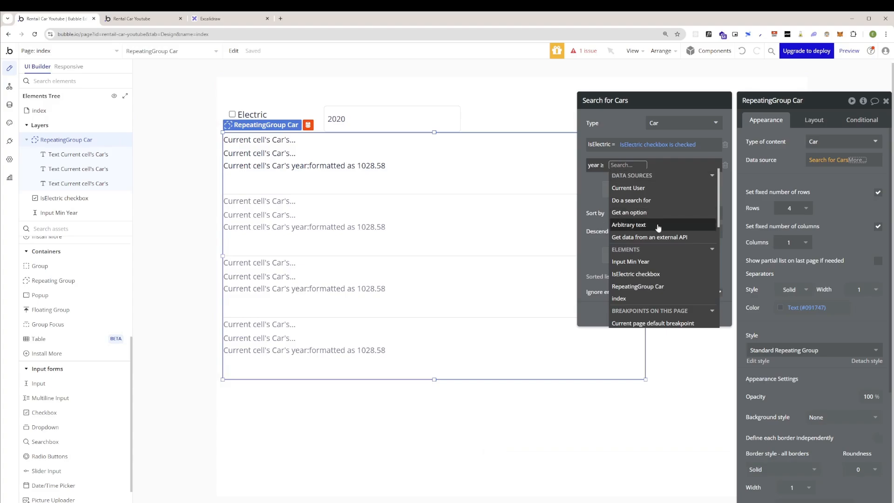
scroll(657, 227, down, 2)
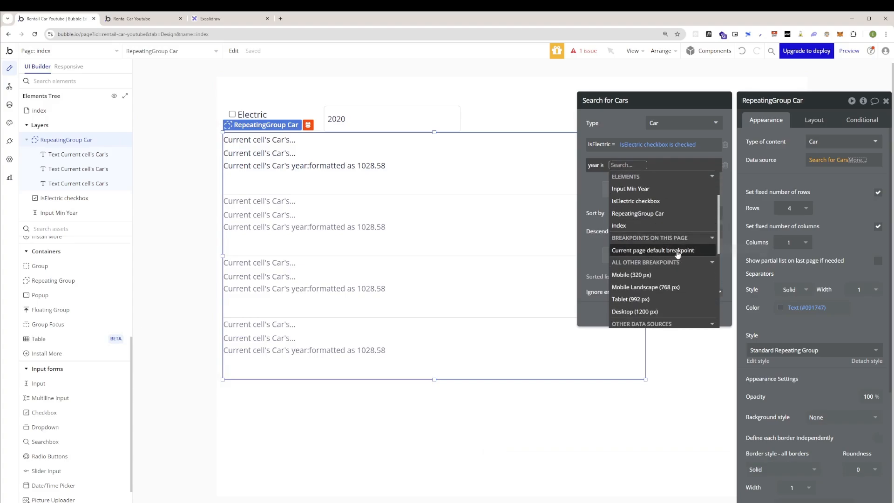
click(643, 190)
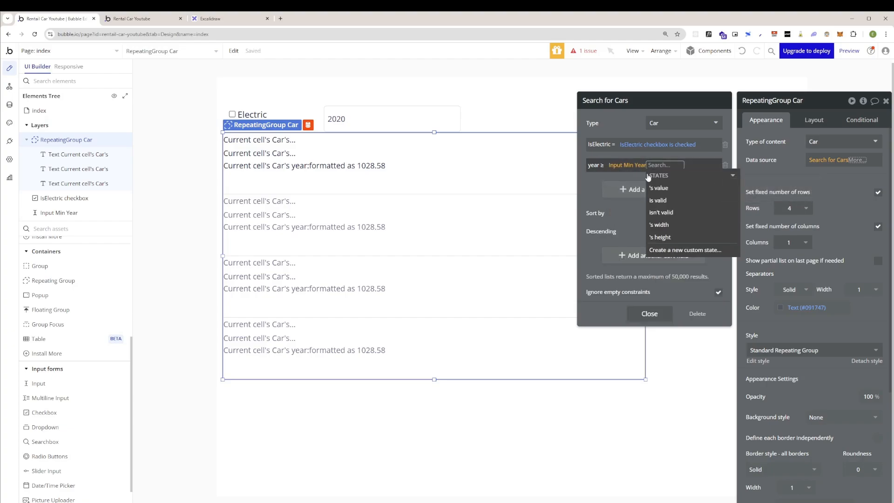
click(659, 187)
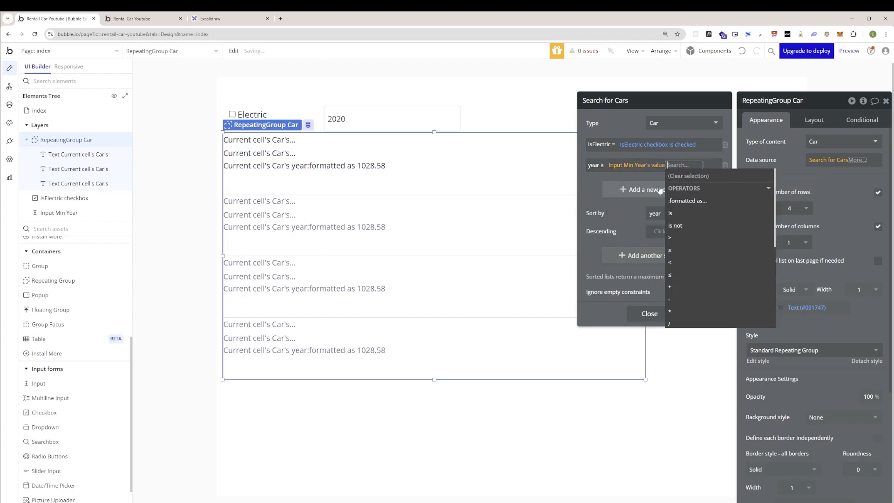
click(593, 181)
click(652, 314)
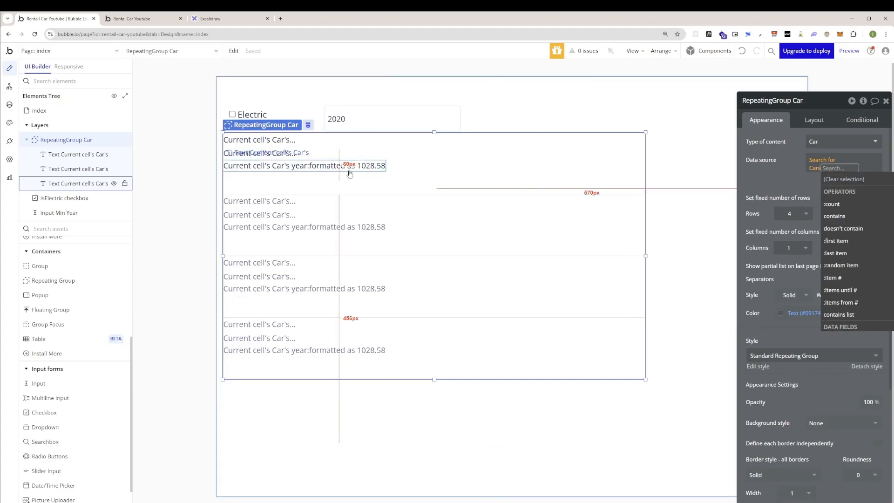
Open the app data for All Cars and select the year cells of the Ford and BMW entries.
click(9, 105)
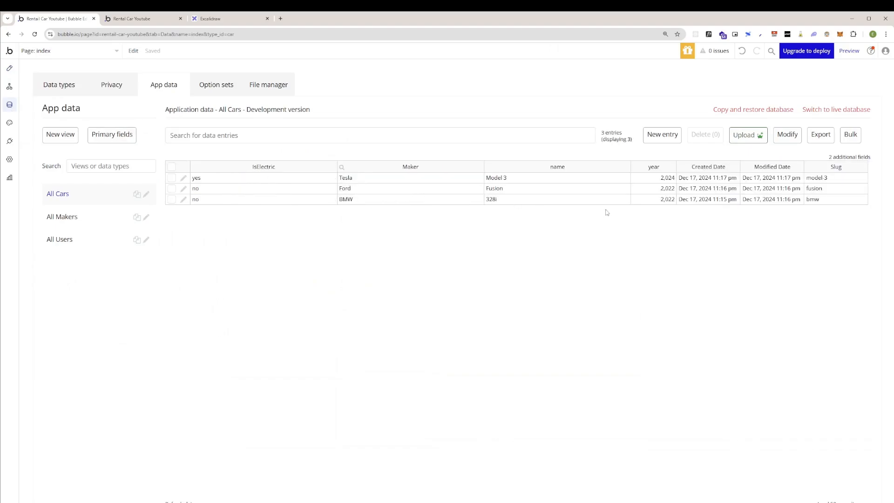
click(667, 193)
click(669, 200)
click(787, 137)
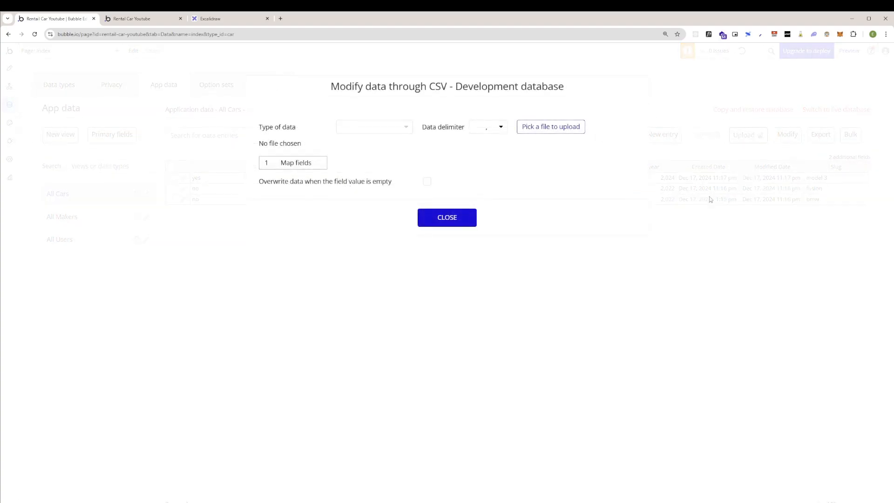
click(467, 219)
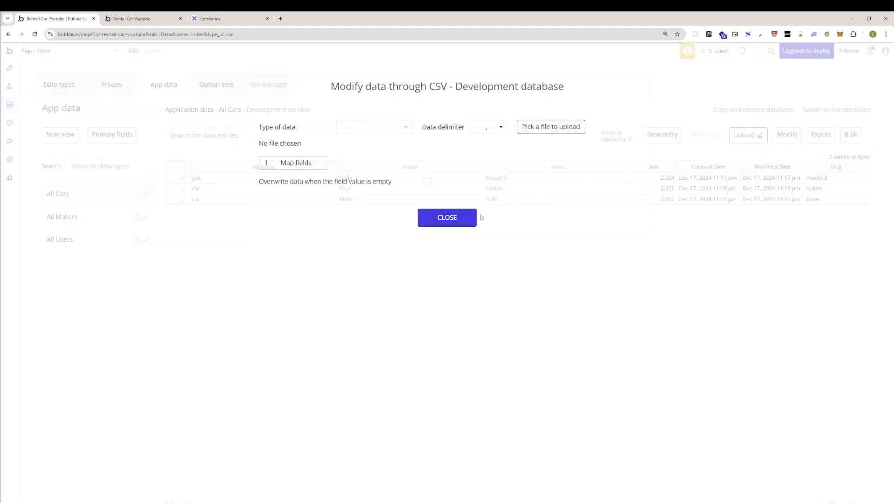
click(710, 192)
click(670, 192)
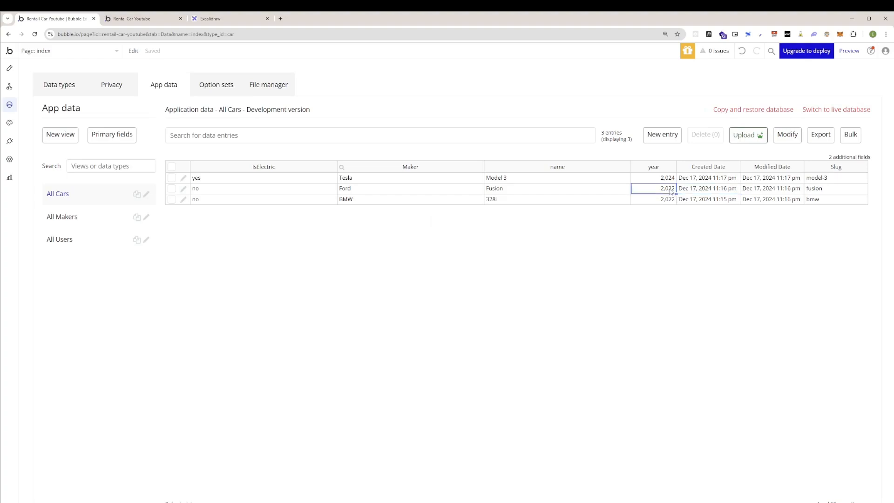
click(790, 138)
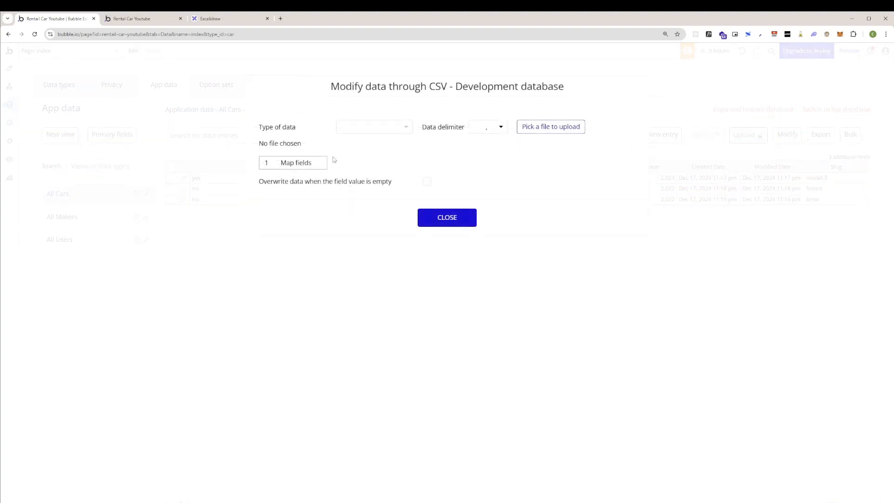
click(445, 219)
click(698, 188)
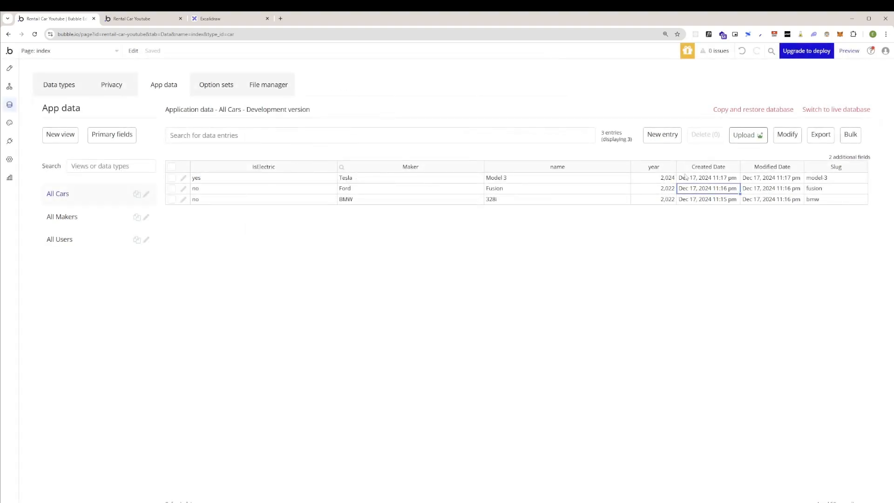
click(786, 139)
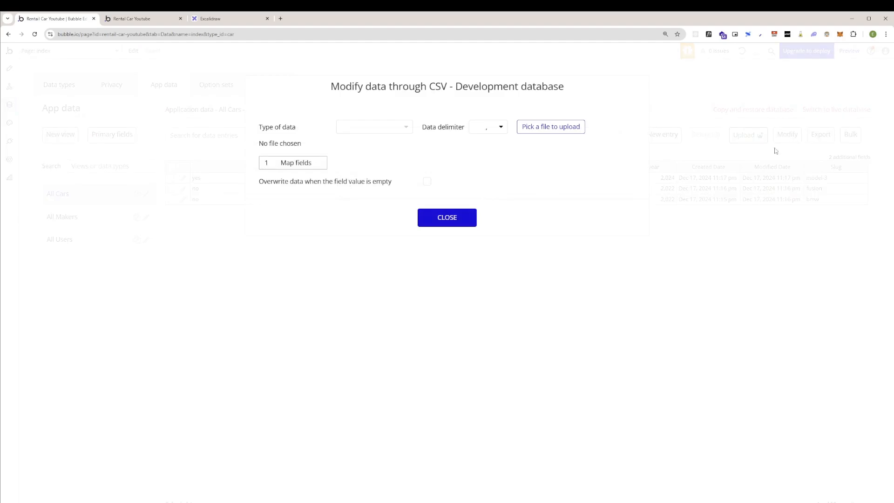
click(449, 220)
Edit the Ford Fusion entry, set its year to 2019 and save it.
click(181, 189)
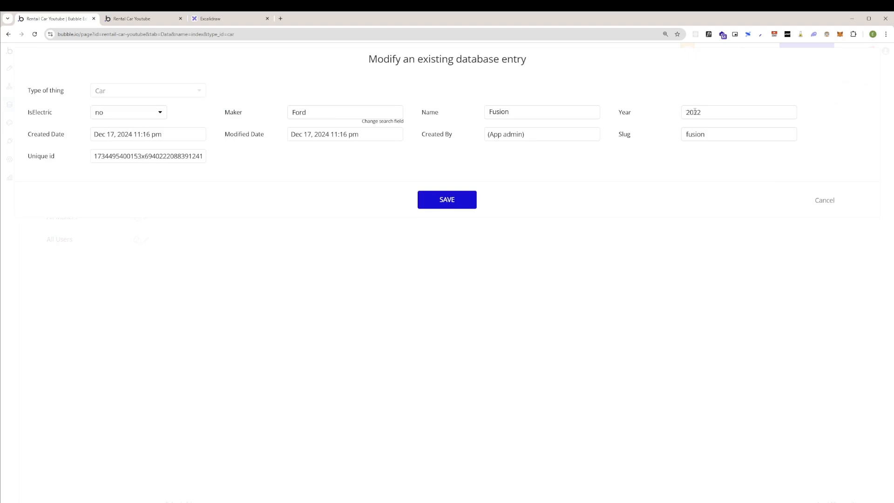
drag(694, 112, 705, 111)
text(19)
click(448, 203)
click(431, 157)
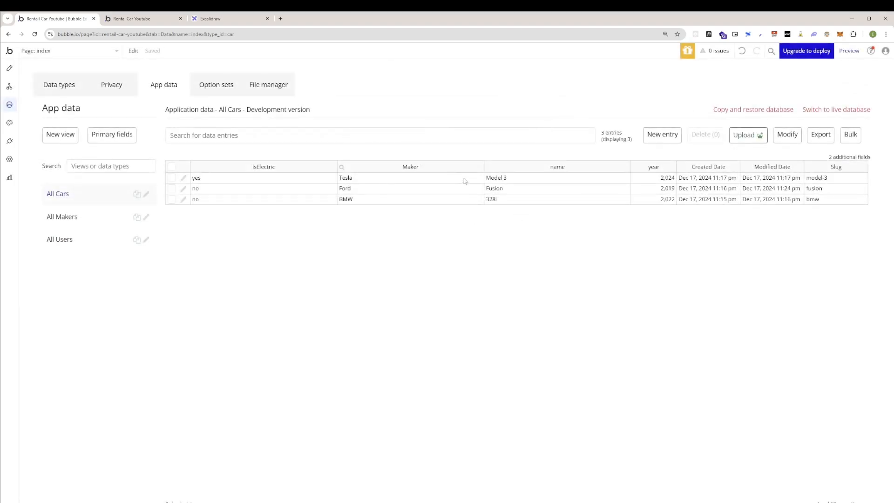
Return to the page design, select the Min Year input, and switch to the app preview and reload it.
click(9, 68)
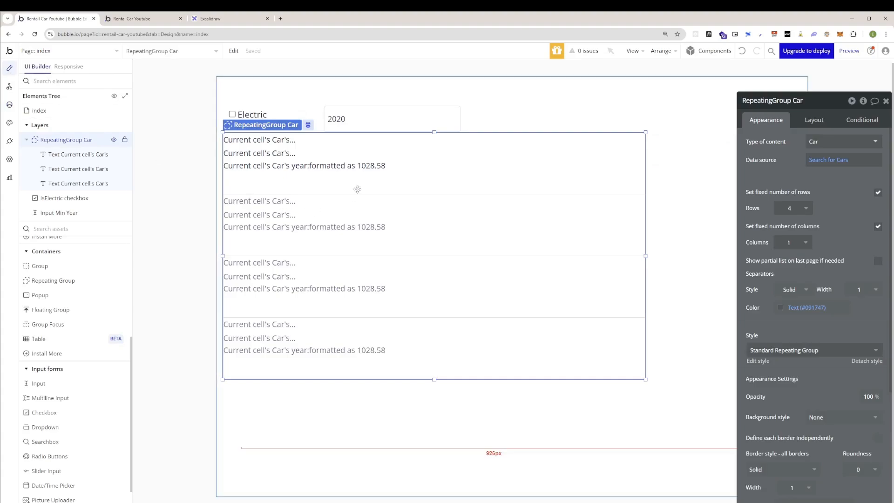
click(357, 122)
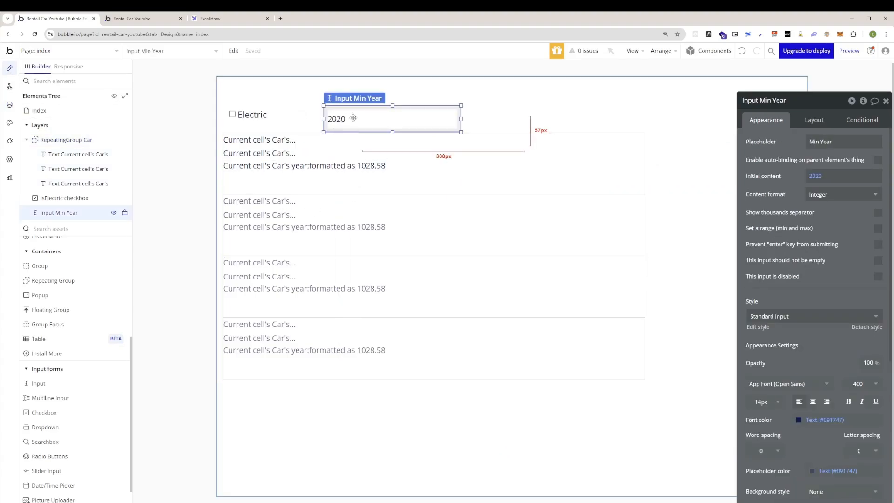
key(ctrl+Tab)
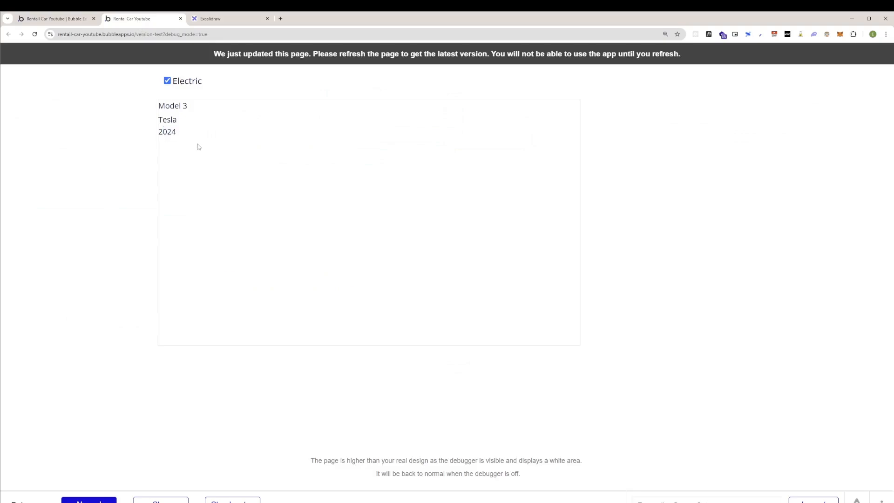
right_click(198, 145)
click(219, 174)
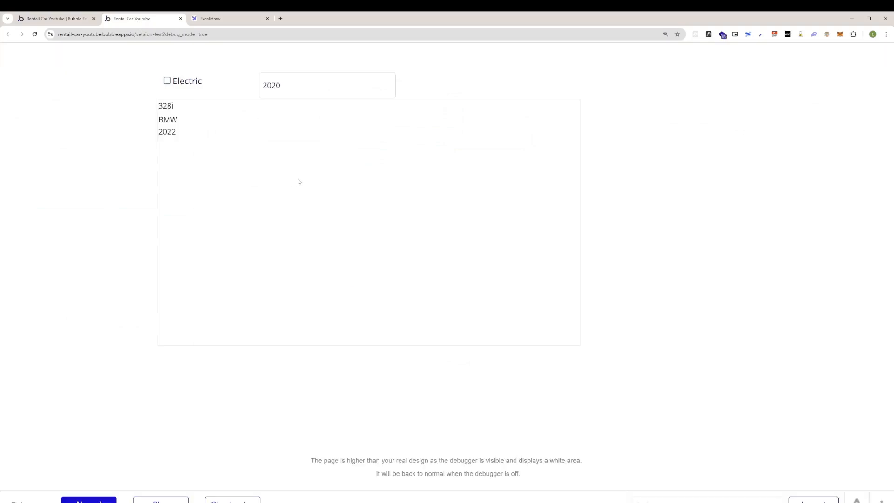
Test the year filter with Electric unchecked by setting Min Year to 2019 and to 2017, checking the cars listed.
drag(271, 86, 281, 86)
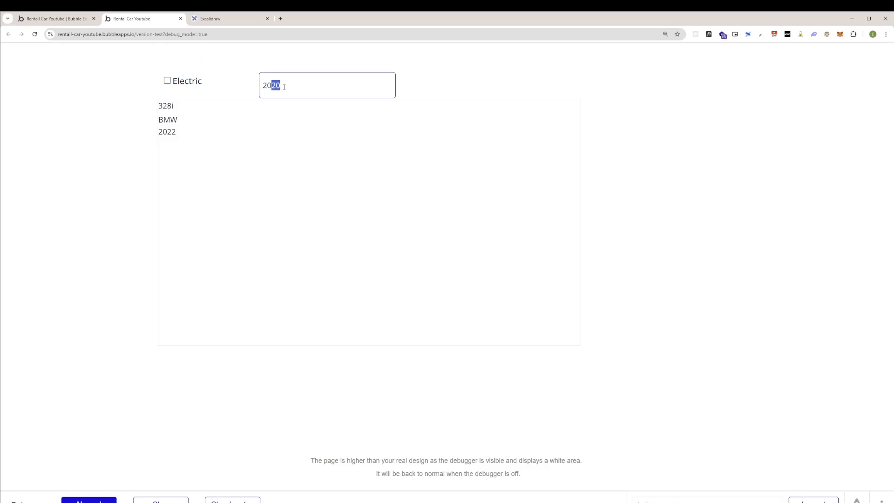
text(19)
click(300, 135)
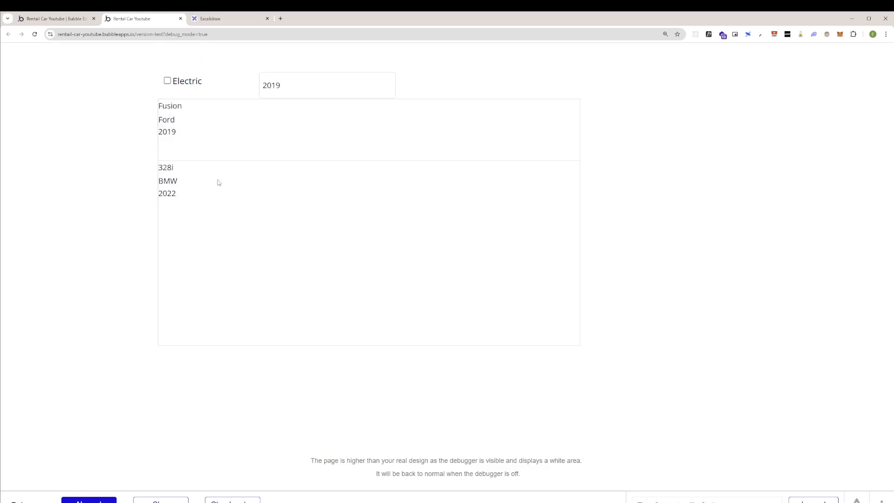
drag(160, 106, 273, 94)
click(276, 88)
text(7)
click(278, 146)
Set Min Year to 2023 and check the car list with Electric unchecked and with it checked.
drag(273, 84, 284, 85)
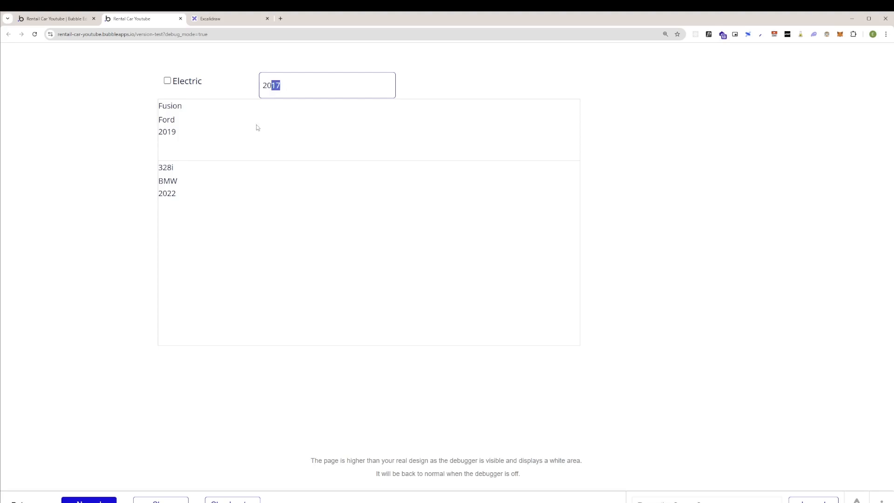
text(23)
click(207, 165)
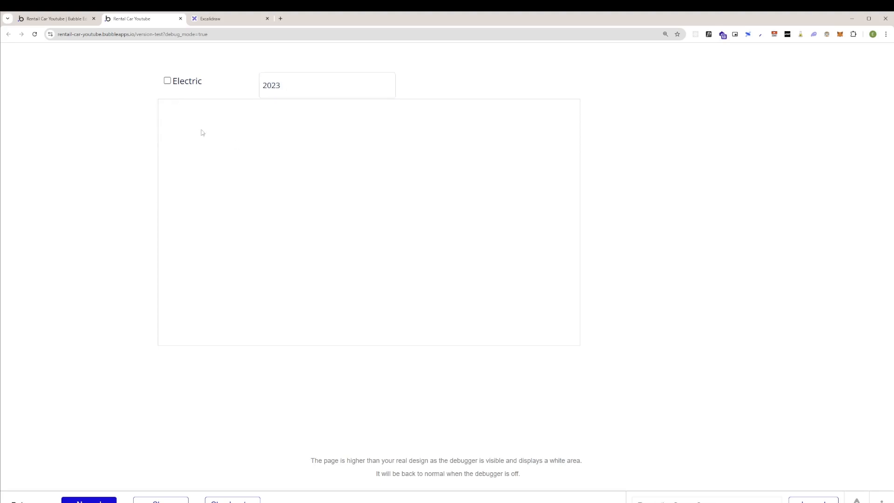
click(168, 81)
Return to the Bubble editor and select the index page itself.
click(44, 18)
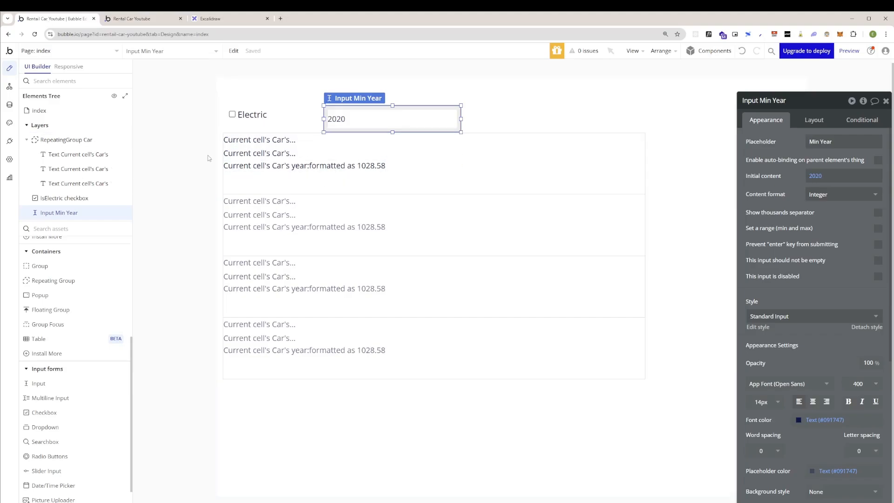
click(279, 99)
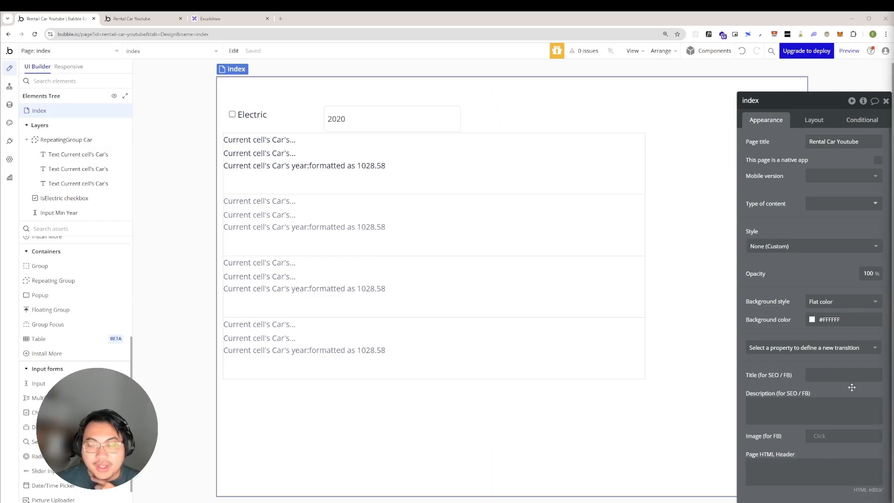
mouse_move(844, 368)
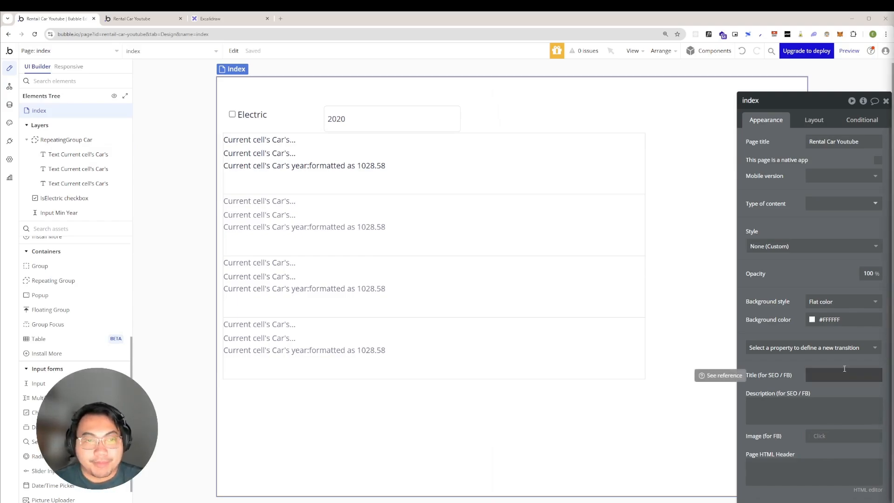